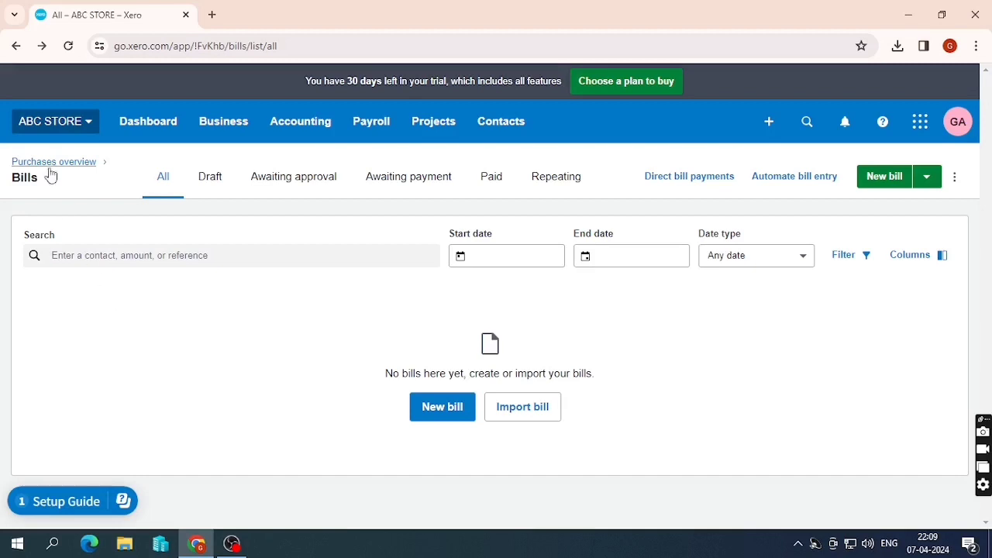
Choose Hubdoc from the ABC STORE organisation menu to reach the Connect Hubdoc page.
{"action": "left_click", "coordinate": [97, 132]}
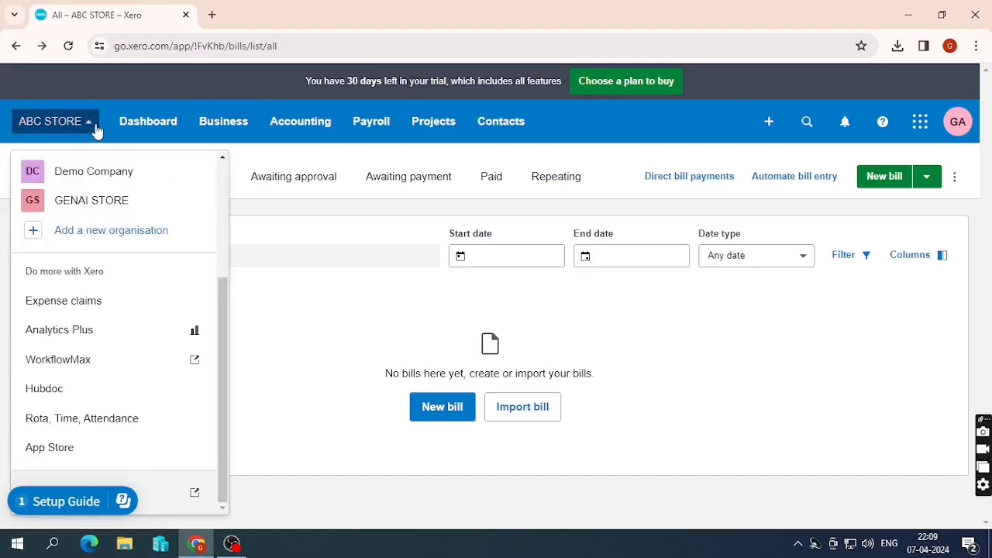
{"action": "left_click", "coordinate": [80, 405]}
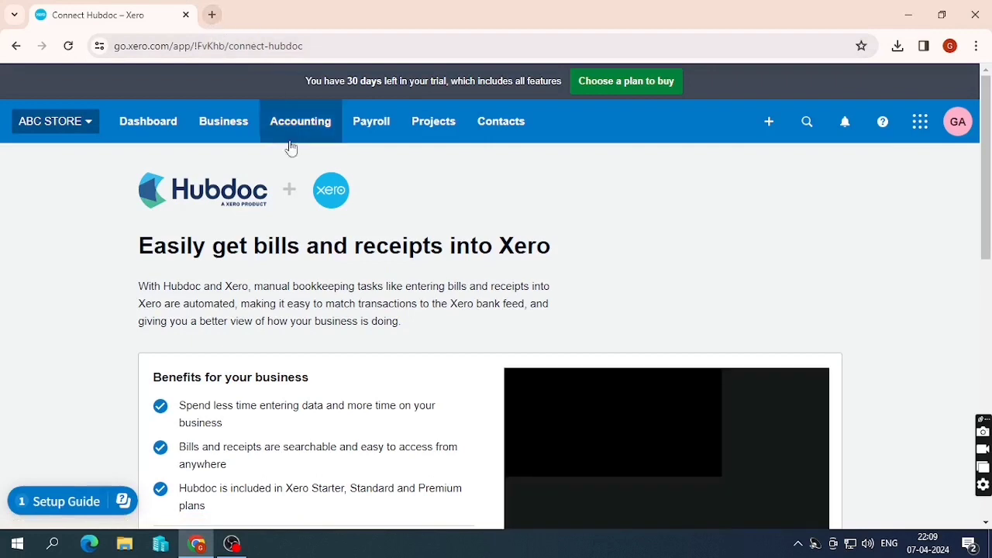
Accept Hubdoc's terms and set up Hubdoc as a new user for an accounting or bookkeeping practice.
{"action": "scroll", "coordinate": [310, 217], "scroll_direction": "down", "scroll_amount": 2}
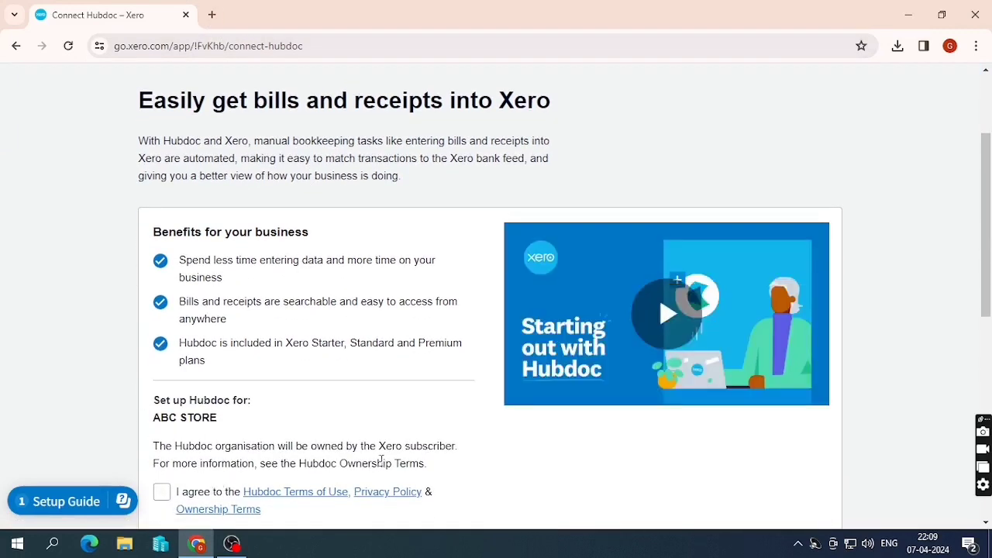
{"action": "left_click", "coordinate": [162, 492]}
{"action": "scroll", "coordinate": [286, 421], "scroll_direction": "down", "scroll_amount": 3}
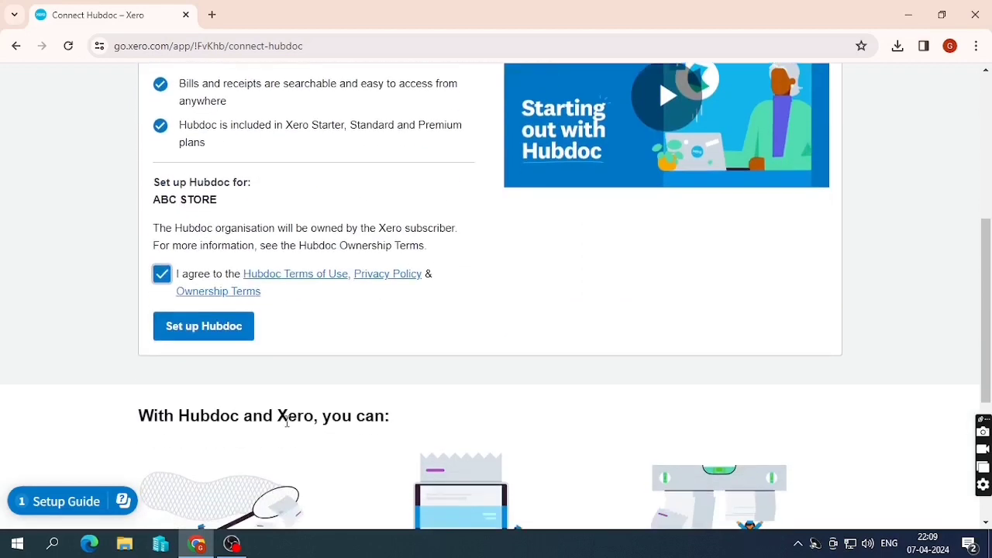
{"action": "left_click", "coordinate": [239, 327]}
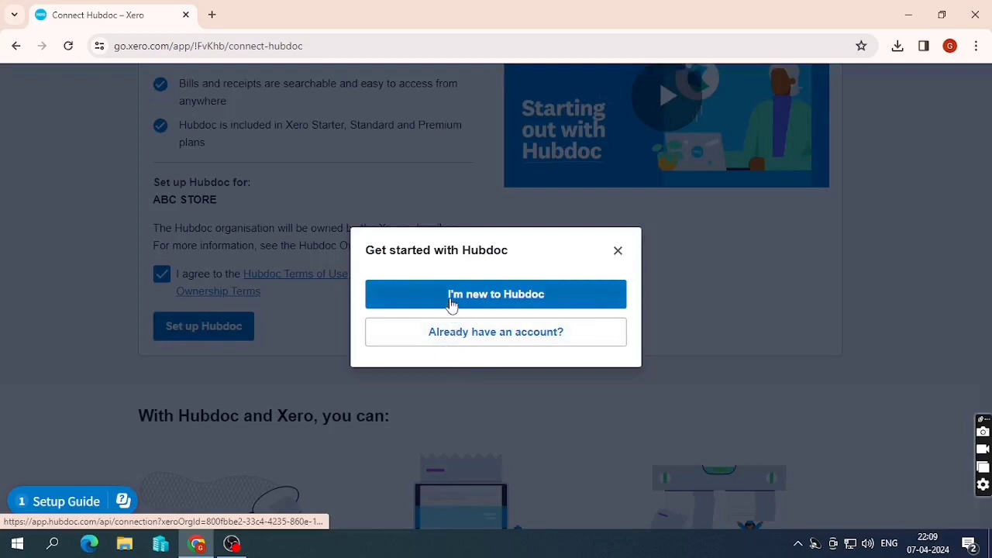
{"action": "left_click", "coordinate": [452, 302]}
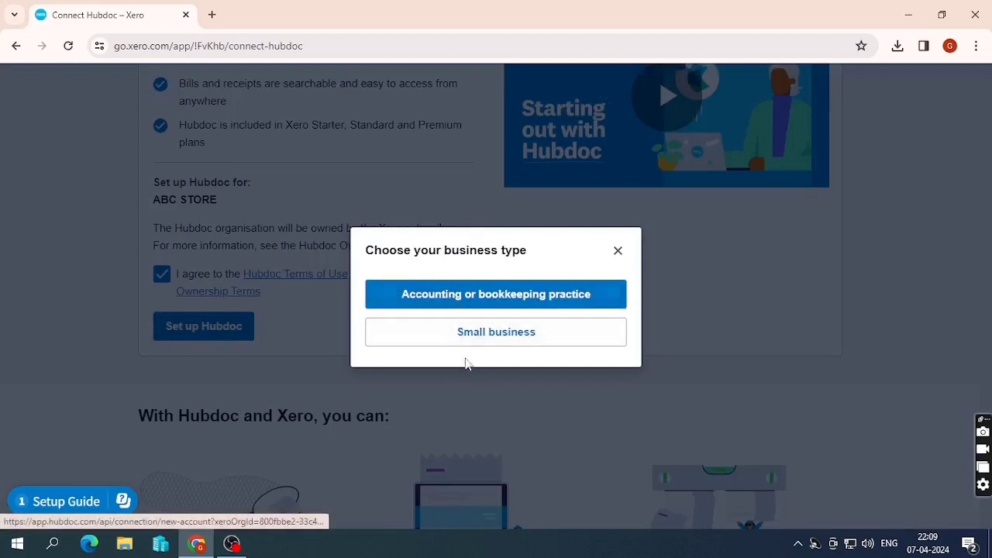
{"action": "left_click", "coordinate": [458, 310]}
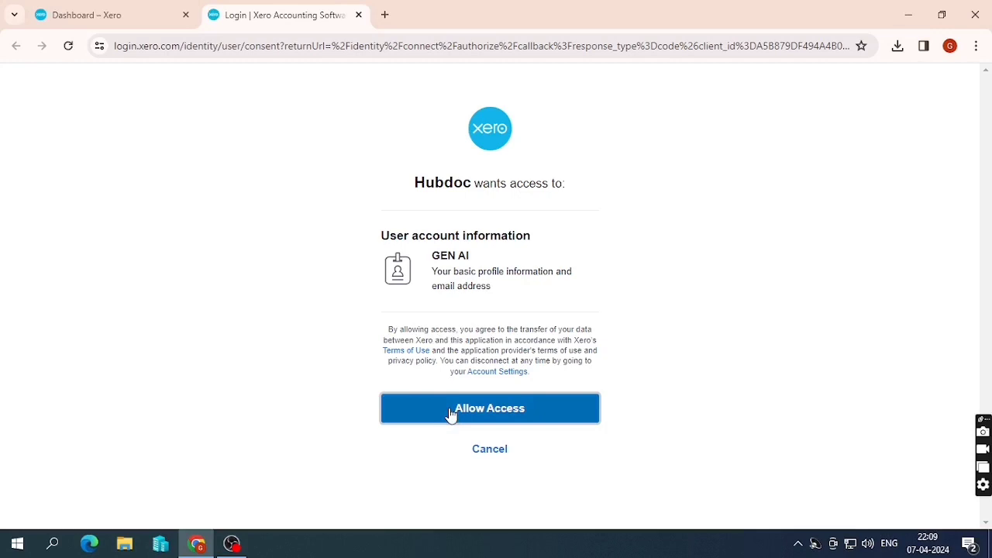
Allow Hubdoc access to the user profile, then highlight the consent heading and ABC STORE name.
{"action": "left_click", "coordinate": [452, 415]}
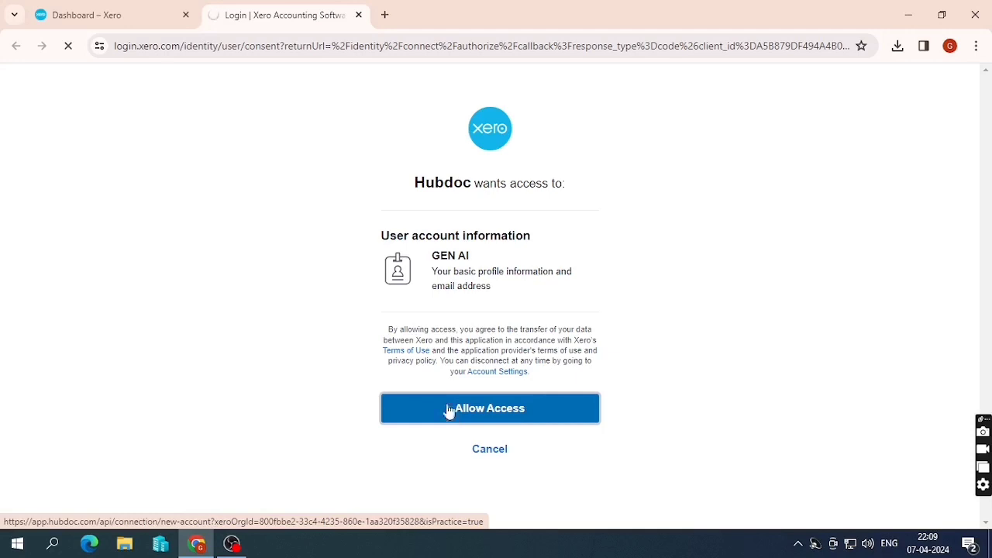
{"action": "left_click", "coordinate": [141, 8]}
{"action": "left_click", "coordinate": [233, 15]}
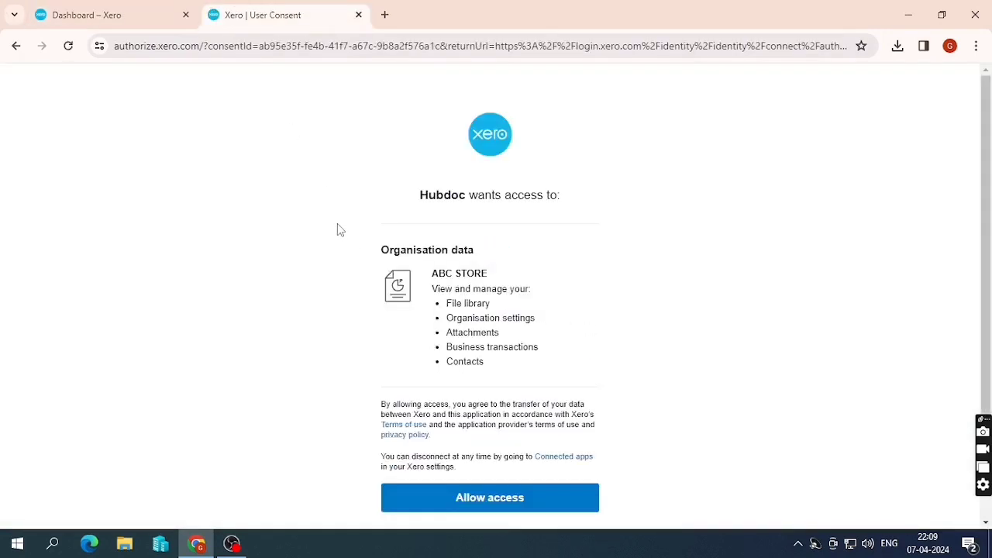
{"action": "scroll", "coordinate": [450, 237], "scroll_direction": "down", "scroll_amount": 1}
{"action": "left_click_drag", "start_coordinate": [467, 122], "coordinate": [552, 122]}
{"action": "left_click_drag", "start_coordinate": [432, 200], "coordinate": [476, 200]}
Highlight the File library, Organisation settings and Contacts permissions, then allow ABC STORE data access.
{"action": "left_click", "coordinate": [116, 15]}
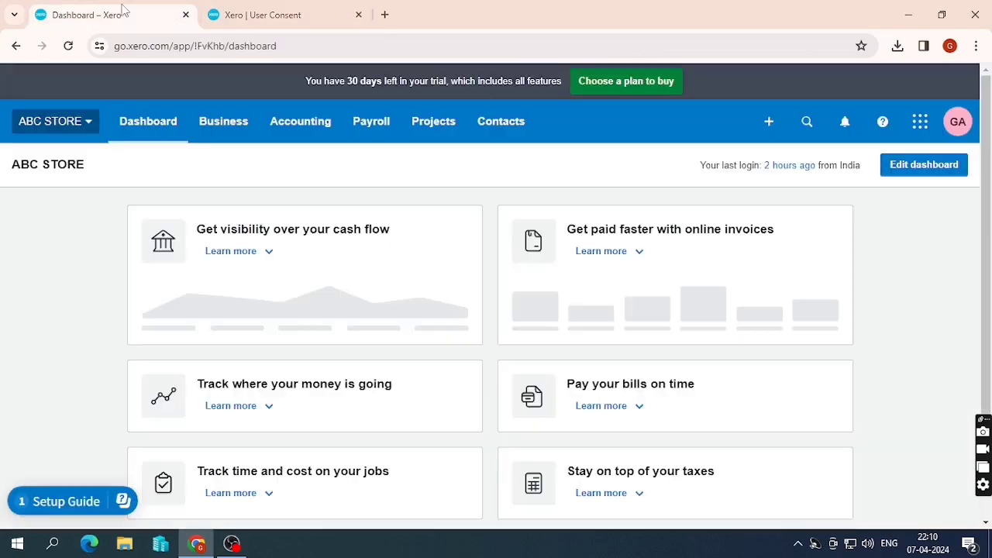
{"action": "left_click", "coordinate": [263, 15]}
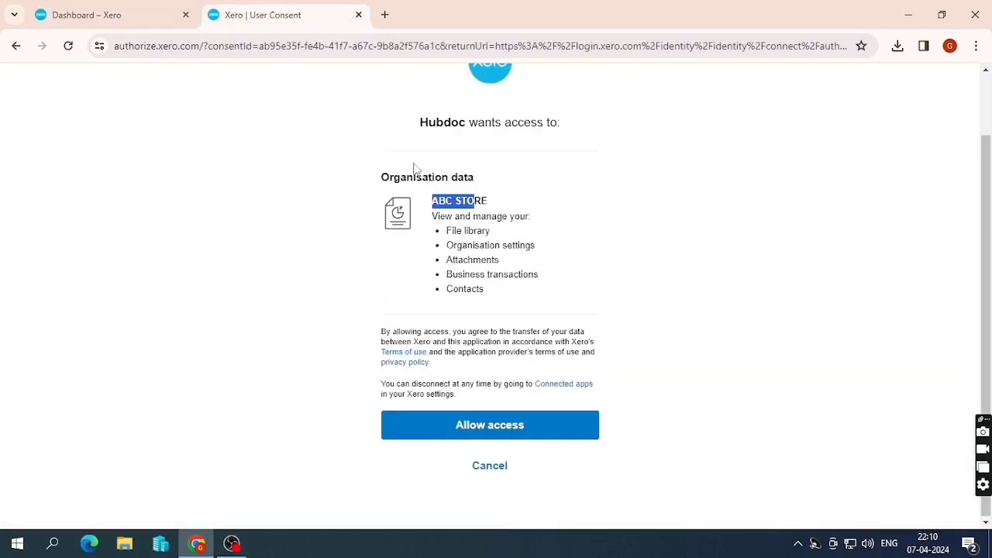
{"action": "double_click", "coordinate": [468, 230]}
{"action": "left_click", "coordinate": [461, 246]}
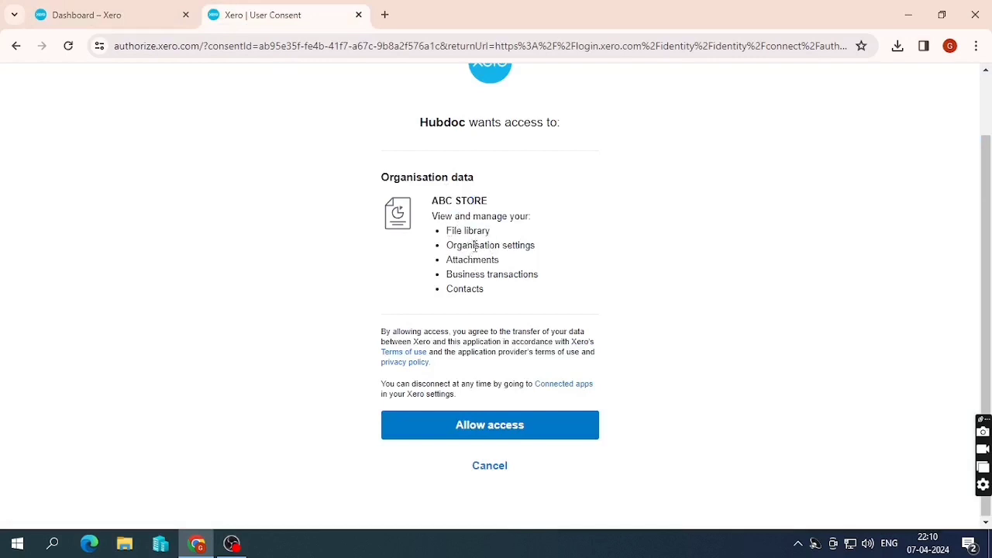
{"action": "left_click_drag", "start_coordinate": [446, 245], "coordinate": [524, 275]}
{"action": "left_click_drag", "start_coordinate": [464, 290], "coordinate": [514, 295]}
{"action": "left_click", "coordinate": [303, 290]}
{"action": "left_click", "coordinate": [443, 434]}
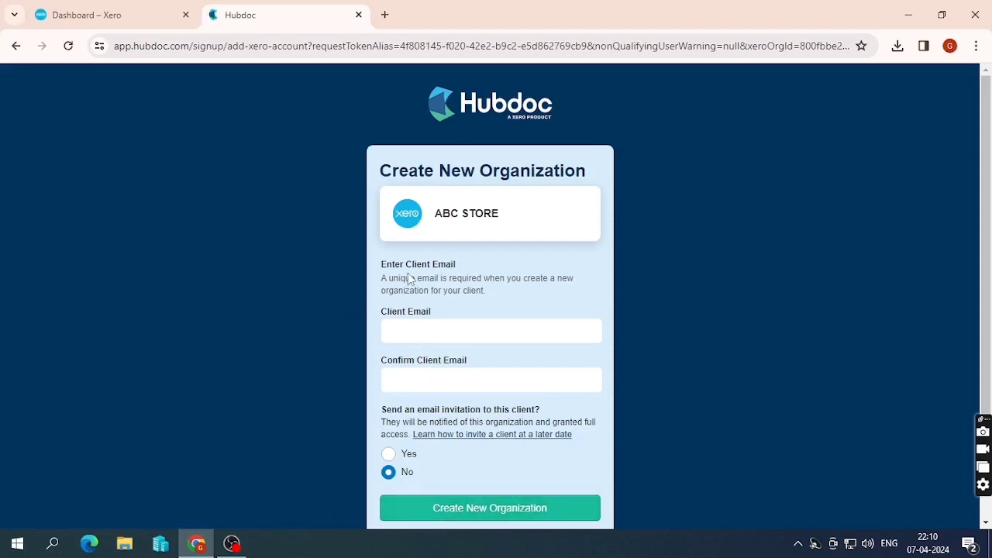
Enter and confirm the client email, then submit Create New Organization.
{"action": "left_click", "coordinate": [416, 326]}
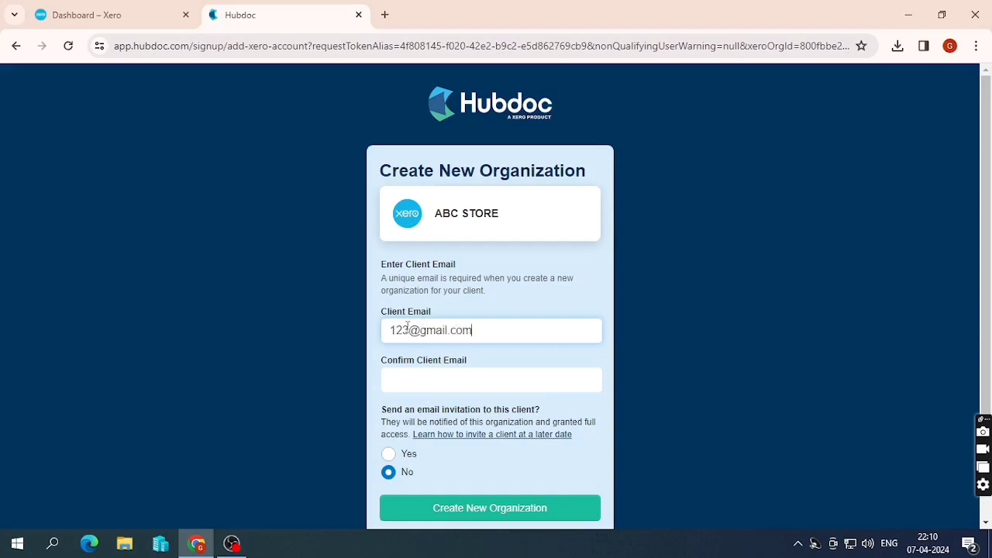
{"action": "key", "text": "ctrl+a"}
{"action": "key", "text": "ctrl+c"}
{"action": "key", "text": "Tab"}
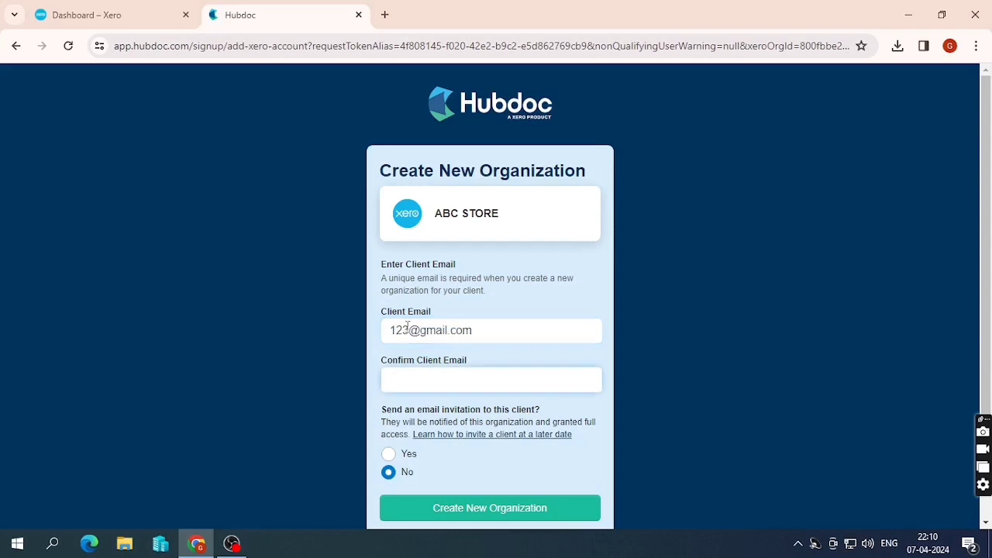
{"action": "key", "text": "ctrl+v"}
{"action": "left_click", "coordinate": [440, 512]}
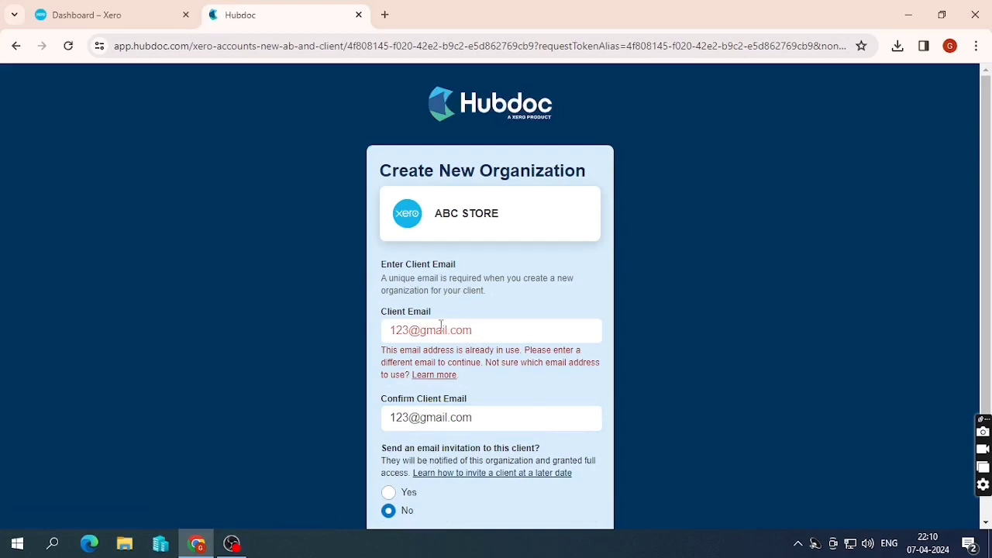
After the in-use error, add 78997 to the client email, update the confirmation, and resubmit.
{"action": "left_click", "coordinate": [402, 330]}
{"action": "type", "text": "78997"}
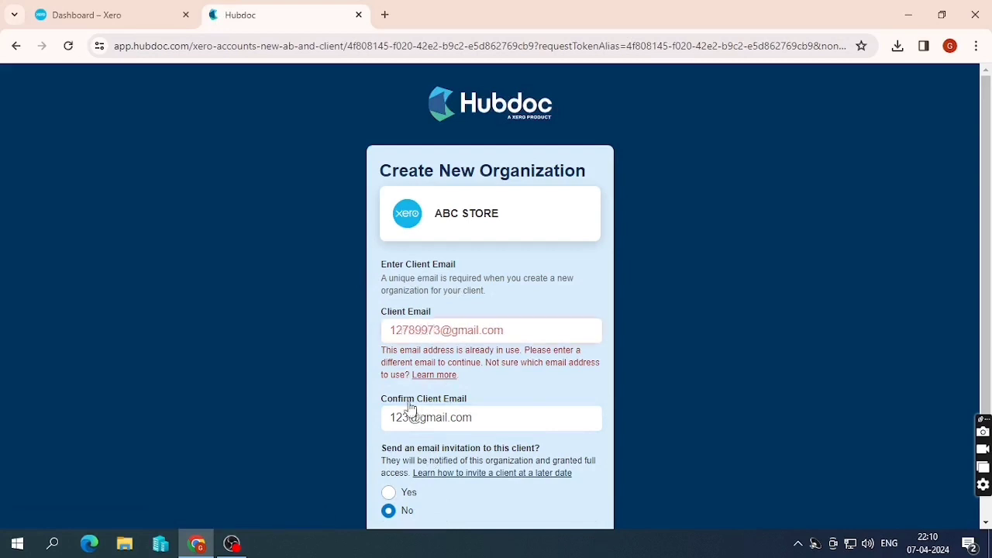
{"action": "left_click_drag", "start_coordinate": [532, 324], "coordinate": [366, 336]}
{"action": "key", "text": "ctrl+c"}
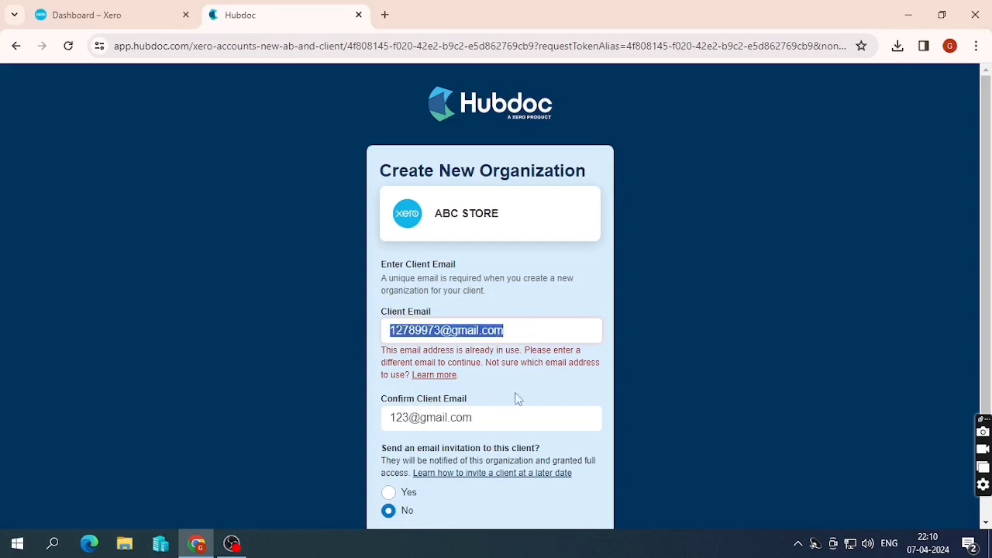
{"action": "triple_click", "coordinate": [503, 410]}
{"action": "key", "text": "ctrl+v"}
{"action": "scroll", "coordinate": [516, 432], "scroll_direction": "down", "scroll_amount": 1}
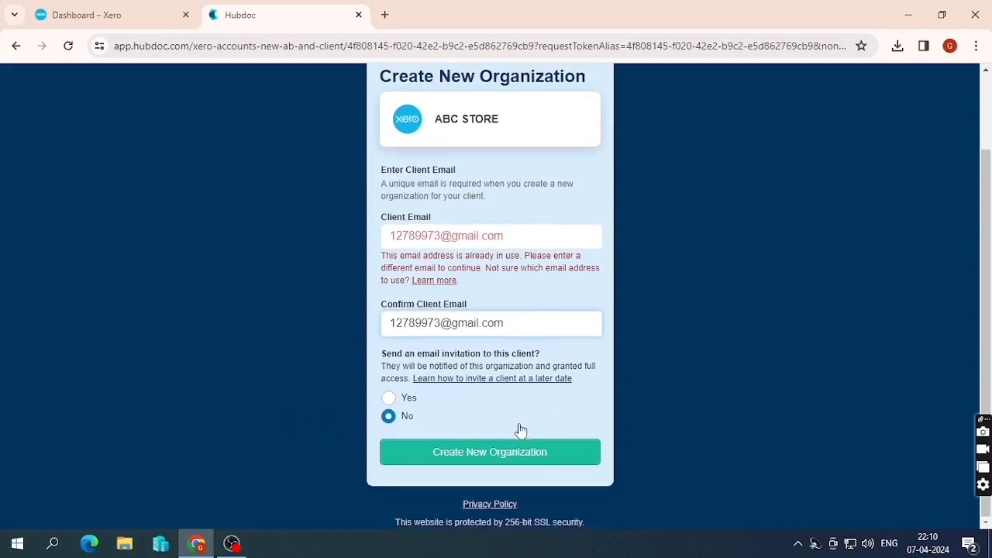
{"action": "left_click", "coordinate": [518, 454]}
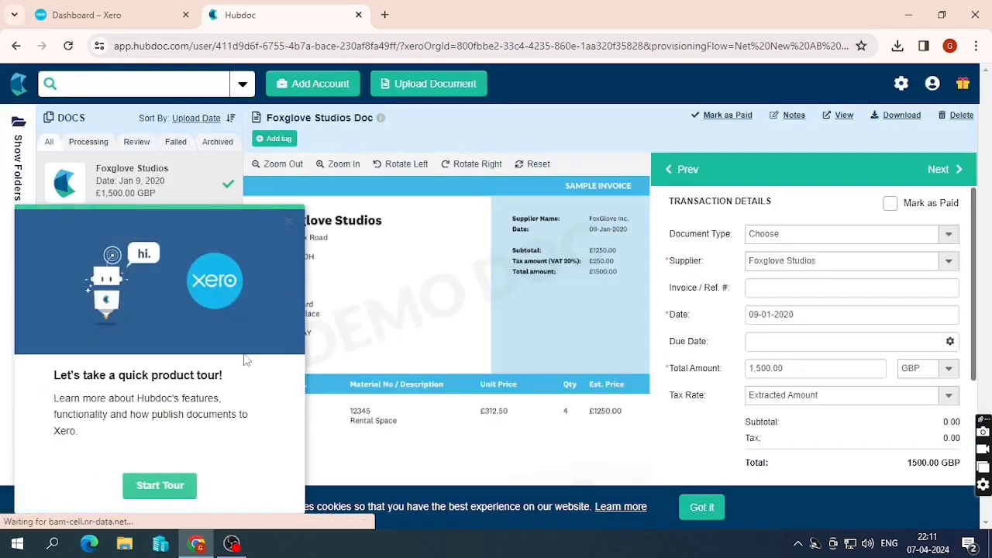
Dismiss the product tour, check the folders and organization panels, and open the Foxglove Studios invoice.
{"action": "left_click", "coordinate": [289, 222]}
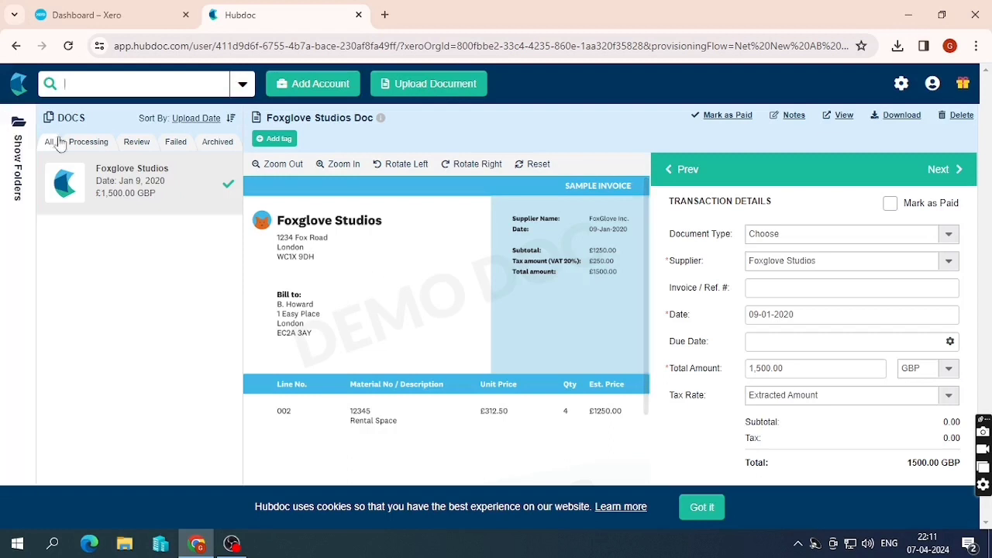
{"action": "left_click", "coordinate": [17, 174]}
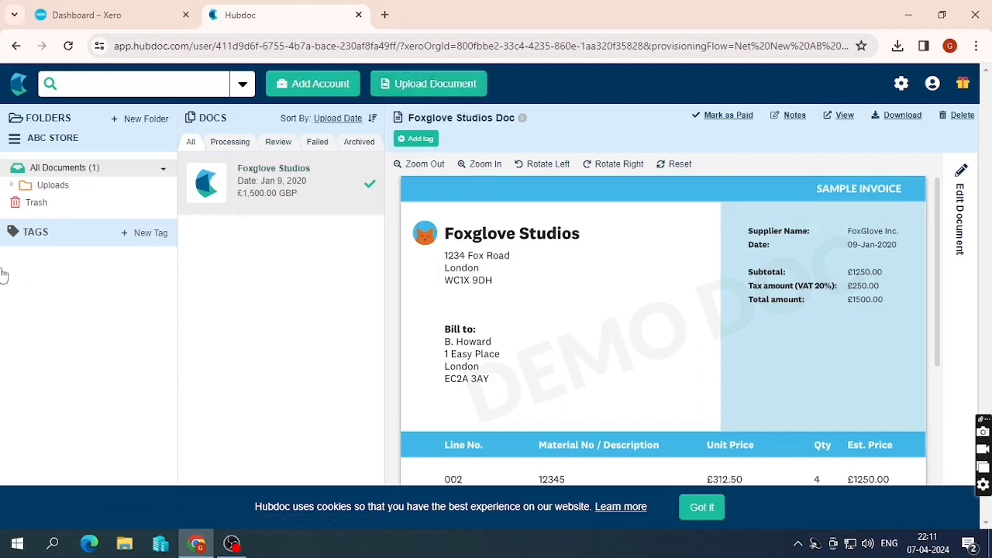
{"action": "left_click", "coordinate": [19, 144]}
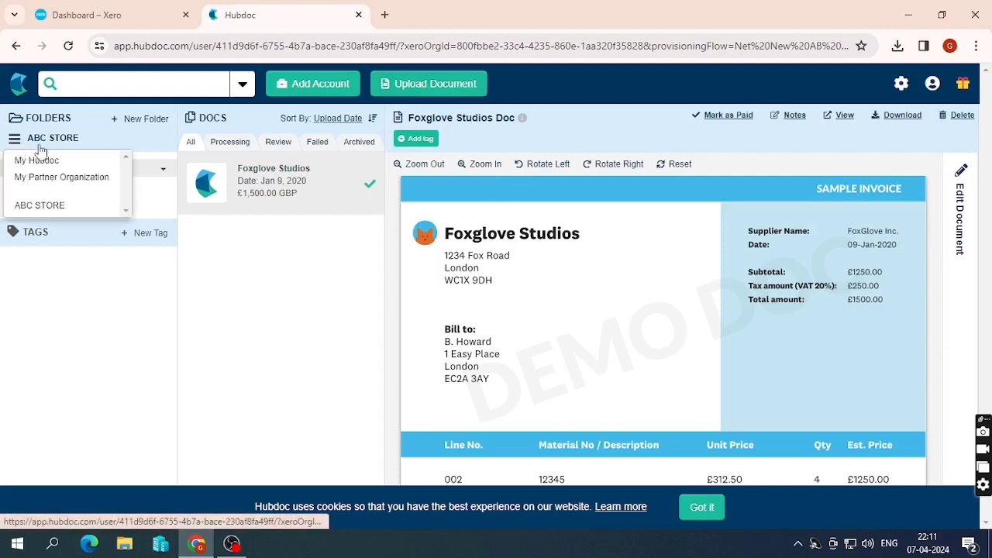
{"action": "left_click", "coordinate": [36, 159]}
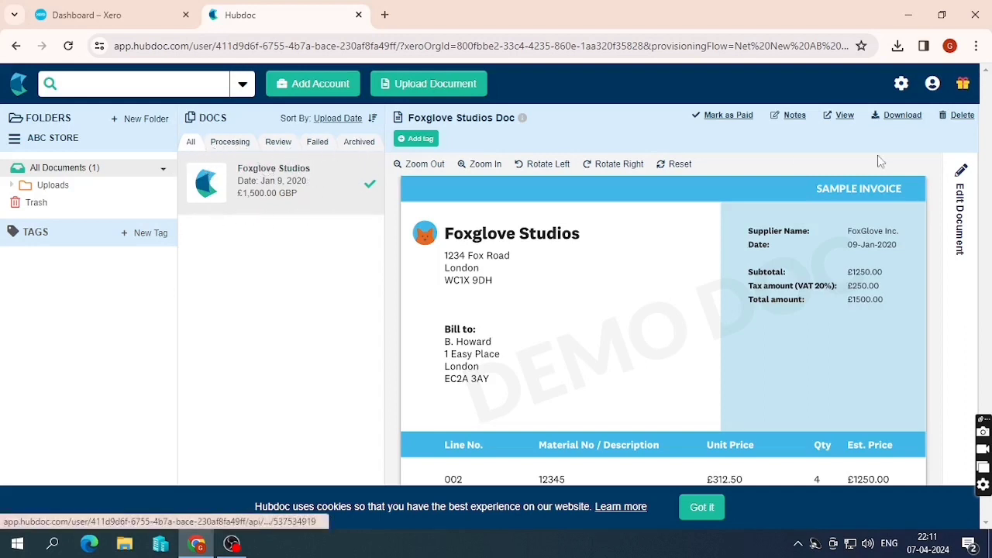
{"action": "left_click", "coordinate": [961, 209]}
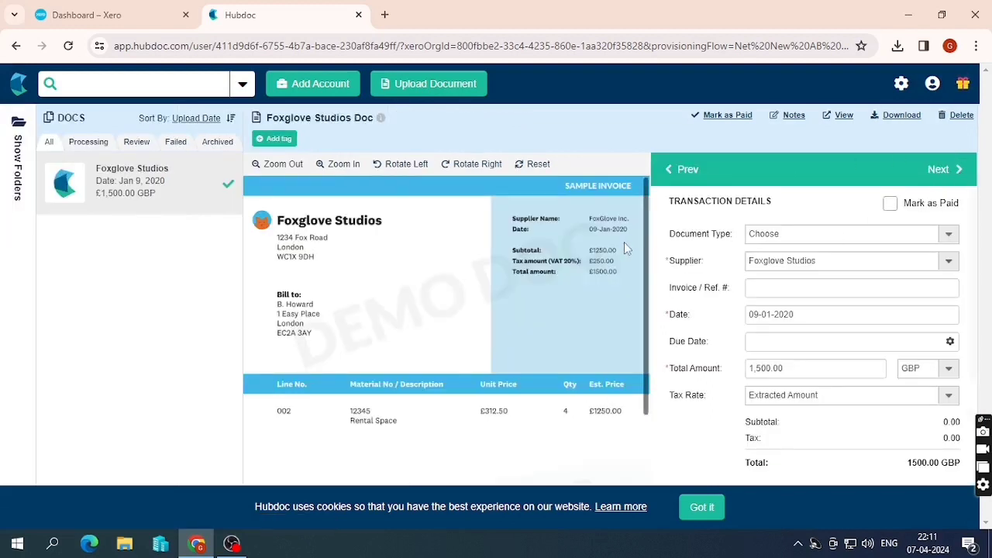
Expand the Foxglove Studios document's Xero destination settings, dismiss the cookie notice, and go back to Xero.
{"action": "scroll", "coordinate": [833, 279], "scroll_direction": "down", "scroll_amount": 4}
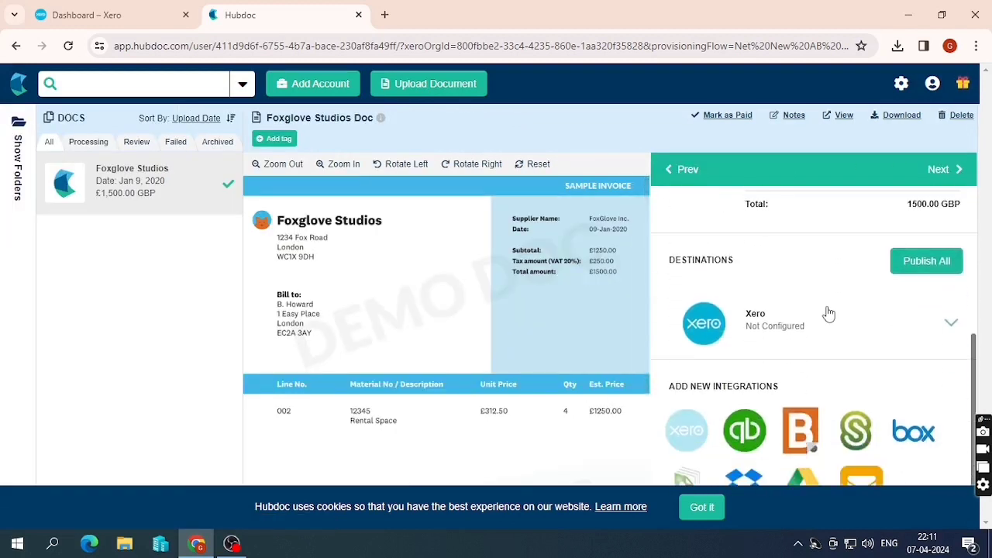
{"action": "left_click", "coordinate": [948, 322]}
{"action": "scroll", "coordinate": [776, 325], "scroll_direction": "down", "scroll_amount": 2}
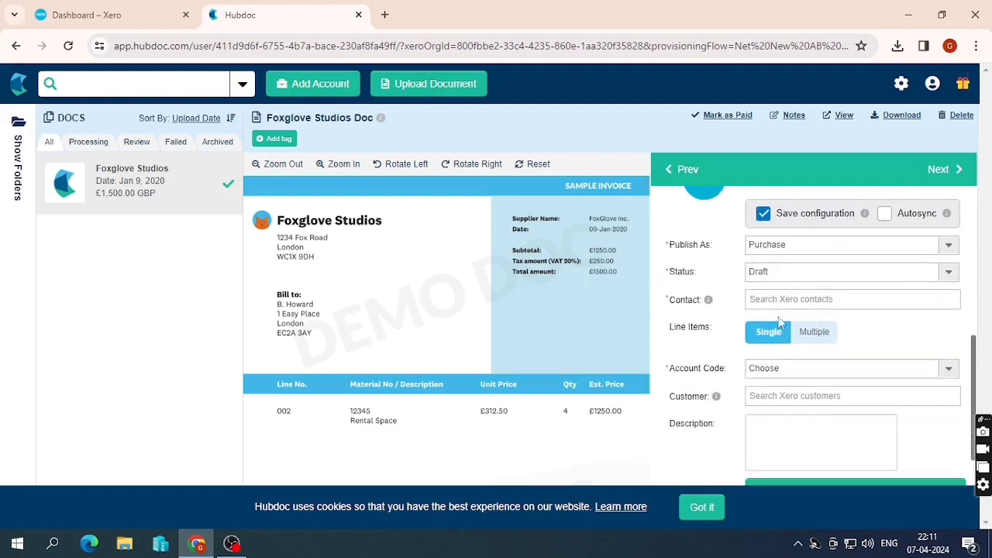
{"action": "scroll", "coordinate": [768, 302], "scroll_direction": "up", "scroll_amount": 2}
{"action": "scroll", "coordinate": [752, 285], "scroll_direction": "down", "scroll_amount": 4}
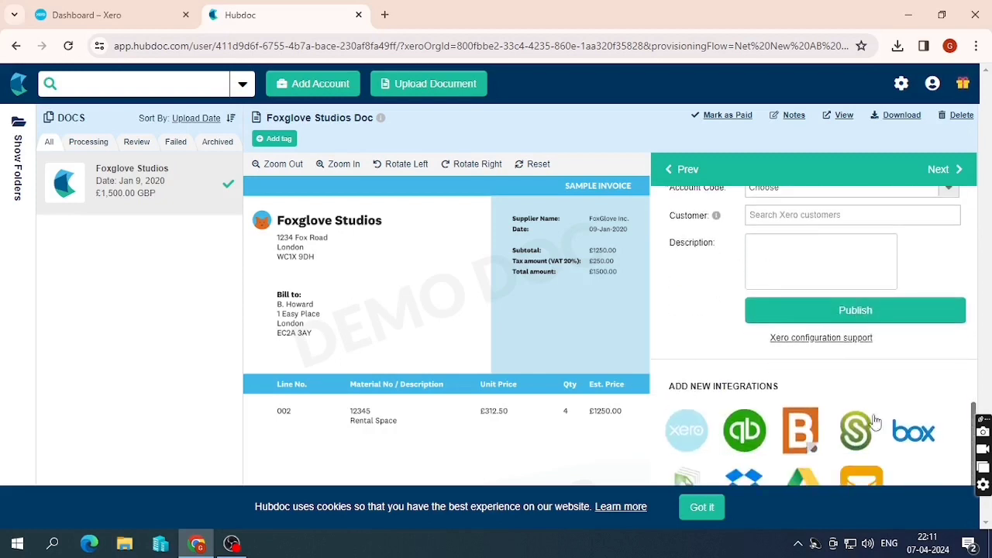
{"action": "left_click", "coordinate": [701, 506]}
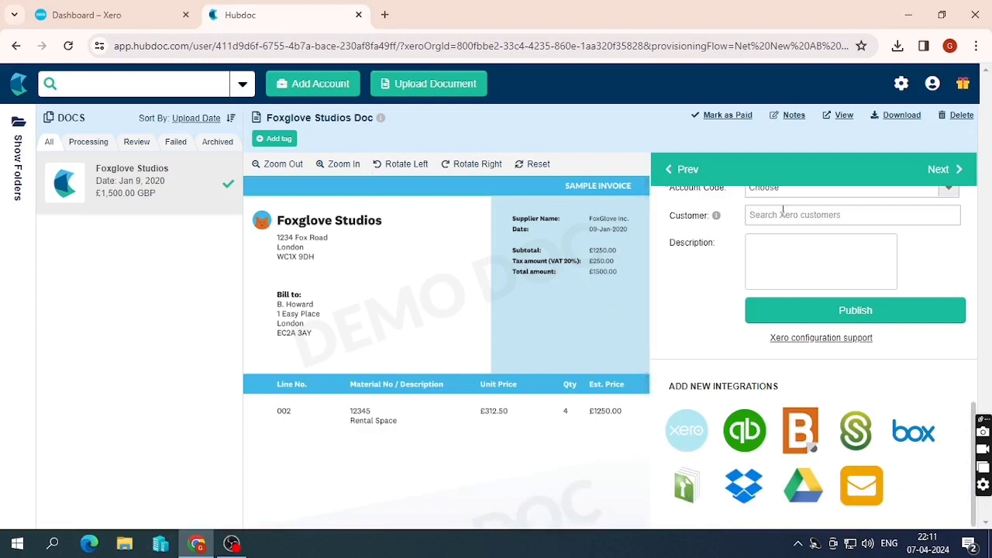
{"action": "left_click", "coordinate": [130, 17]}
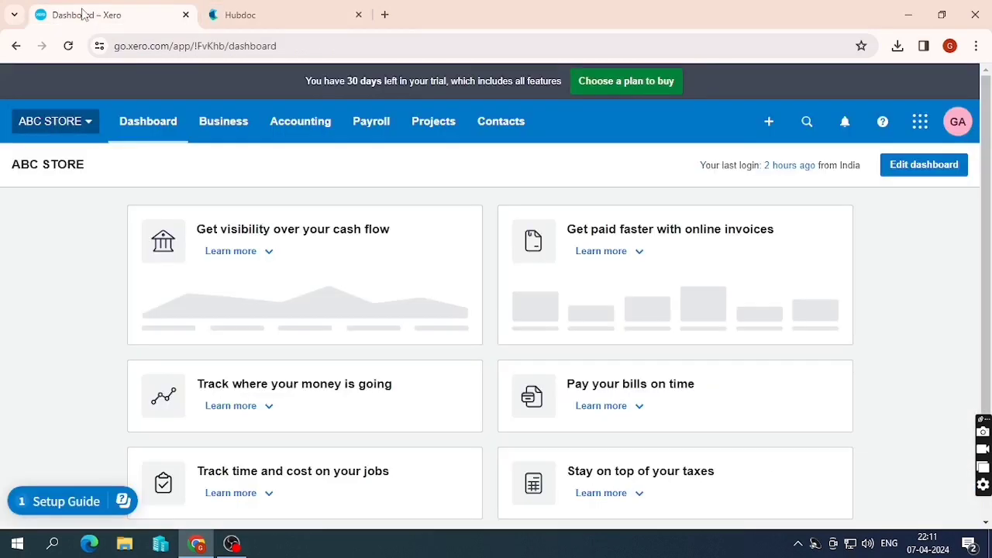
Open Xero's Purchases overview from the Business menu, then return to Hubdoc.
{"action": "left_click", "coordinate": [243, 126]}
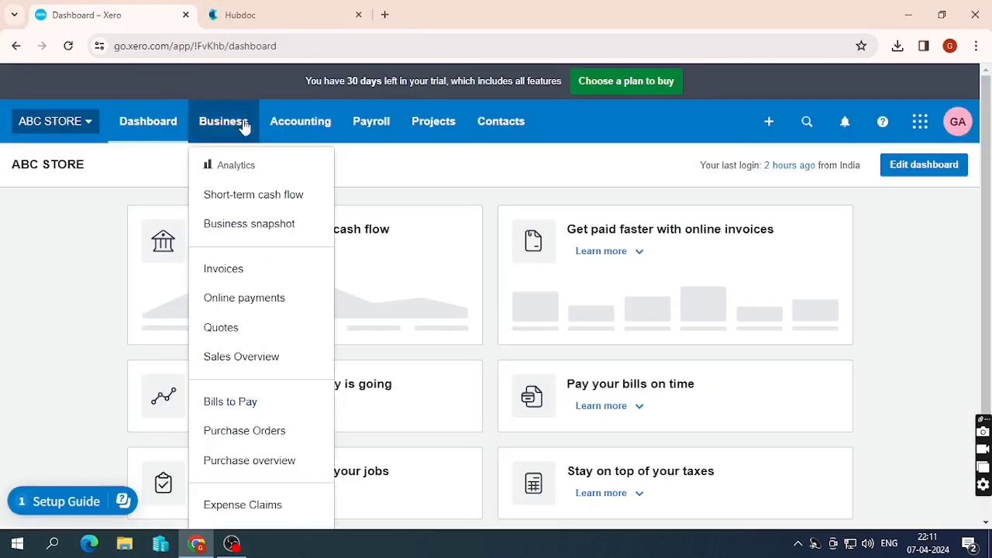
{"action": "left_click", "coordinate": [269, 460]}
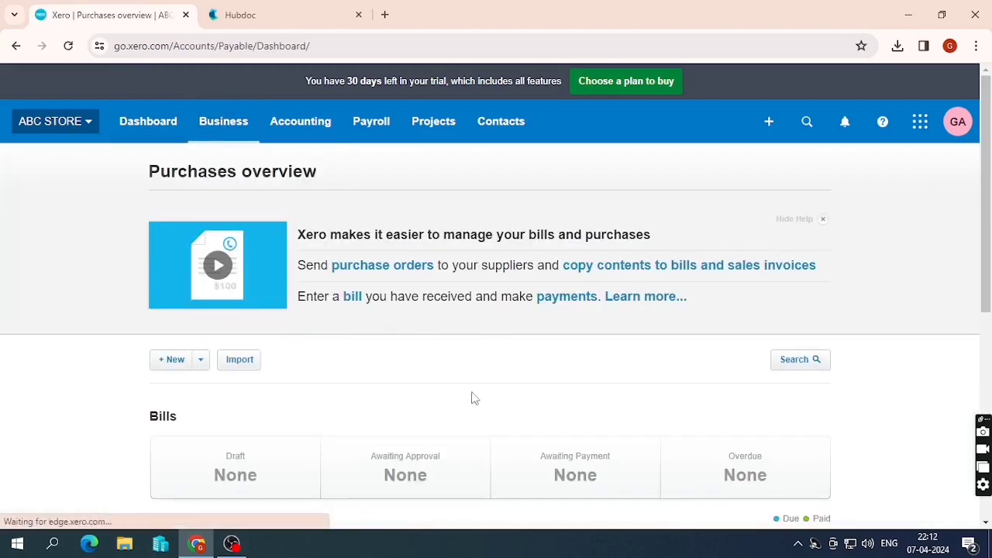
{"action": "scroll", "coordinate": [720, 344], "scroll_direction": "down", "scroll_amount": 2}
{"action": "left_click", "coordinate": [299, 11]}
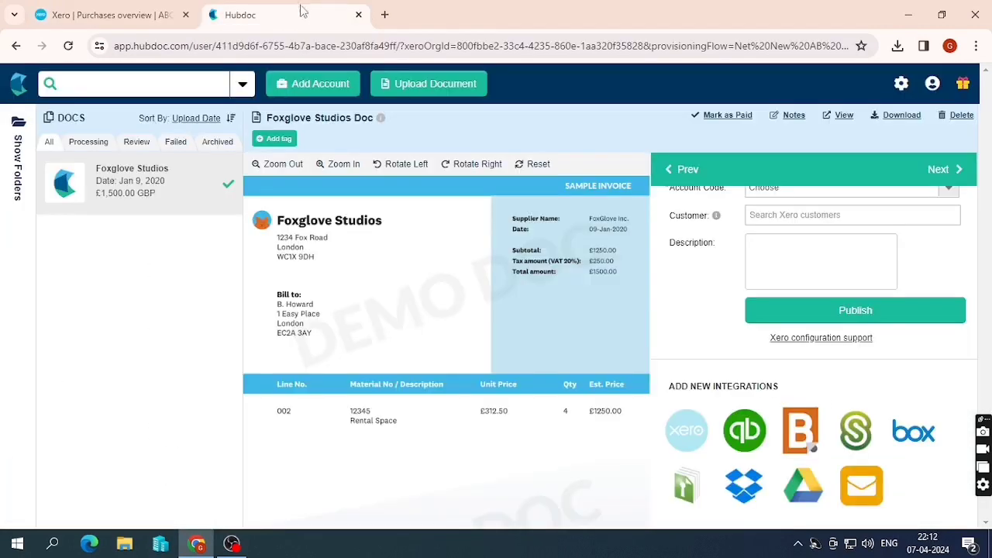
Open bills.pdf from Downloads and scroll through its three Genai Store invoice pages.
{"action": "left_click", "coordinate": [124, 543]}
{"action": "left_click", "coordinate": [195, 146]}
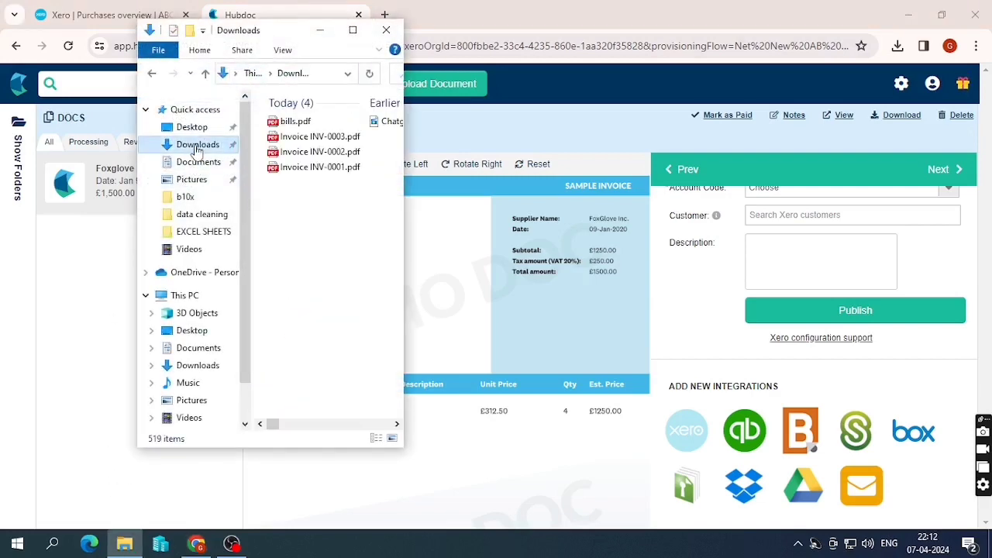
{"action": "double_click", "coordinate": [338, 120]}
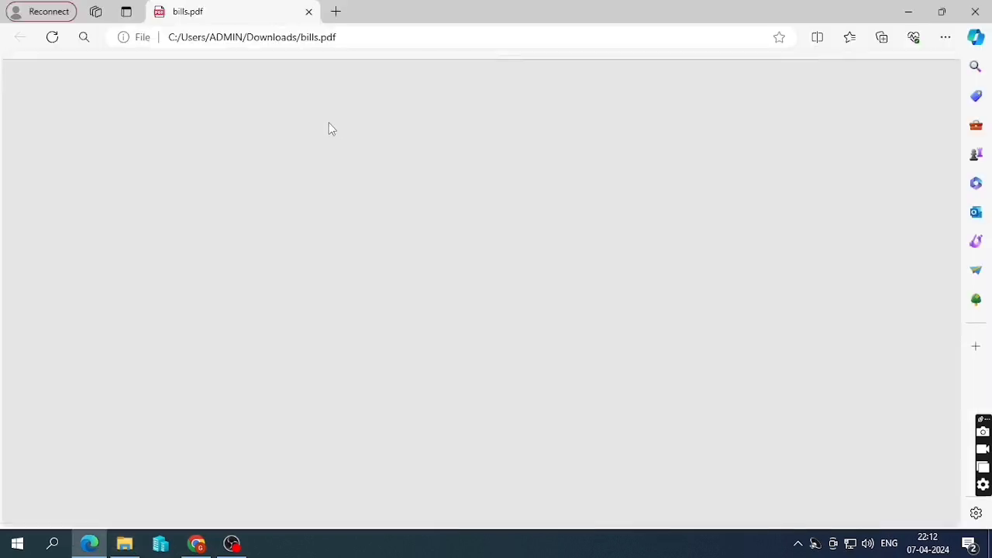
{"action": "scroll", "coordinate": [386, 217], "scroll_direction": "down", "scroll_amount": 6}
{"action": "scroll", "coordinate": [385, 217], "scroll_direction": "down", "scroll_amount": 15}
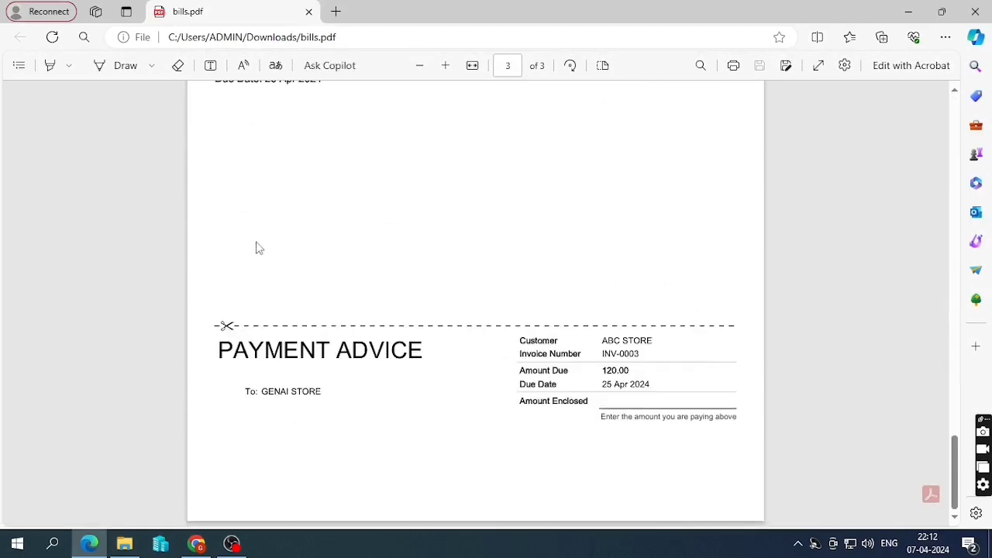
Return to the Hubdoc tab and open the Upload Document dialog.
{"action": "left_click", "coordinate": [198, 543]}
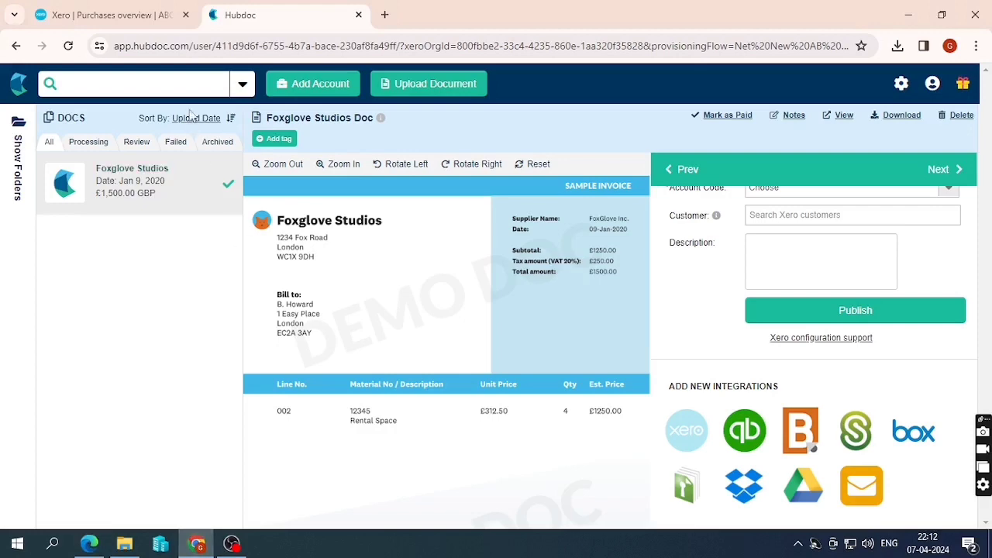
{"action": "left_click", "coordinate": [412, 90]}
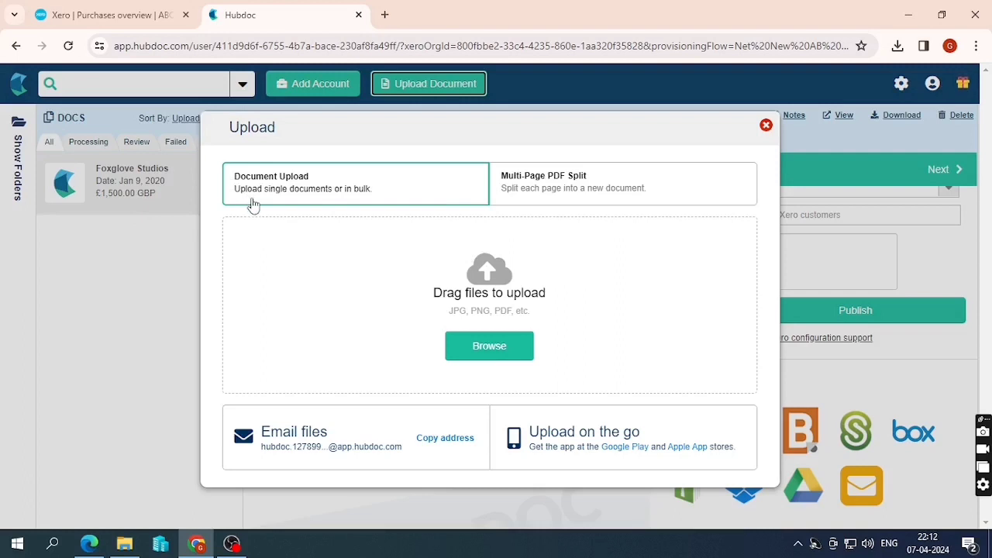
Upload bills.pdf from Downloads using Multi-Page PDF Split, one document per page, then close the dialog.
{"action": "left_click", "coordinate": [555, 199]}
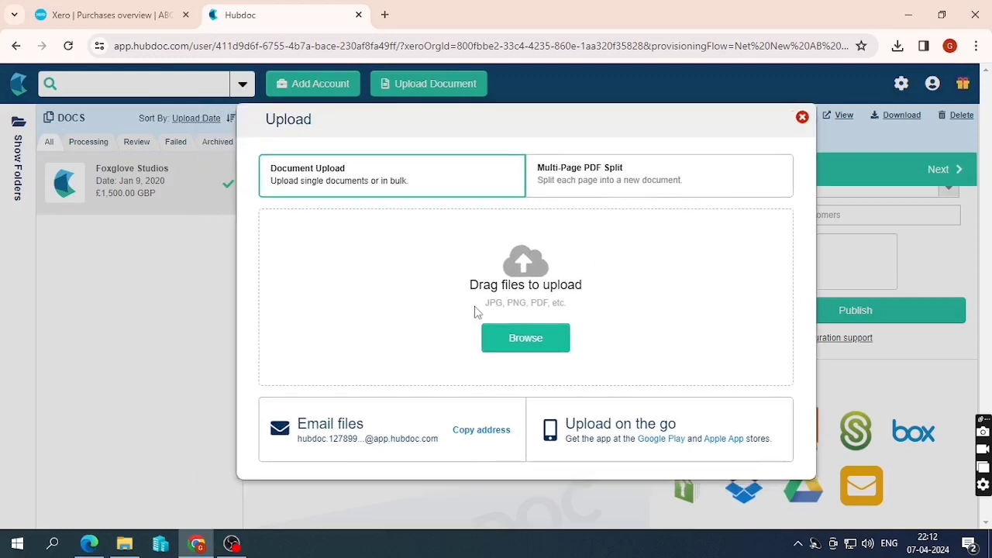
{"action": "left_click", "coordinate": [530, 189]}
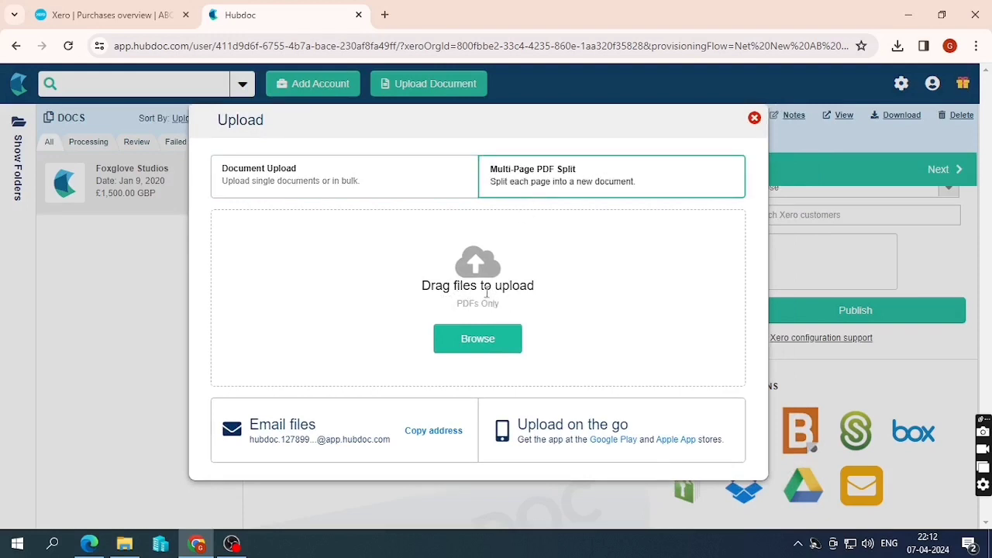
{"action": "left_click", "coordinate": [504, 337]}
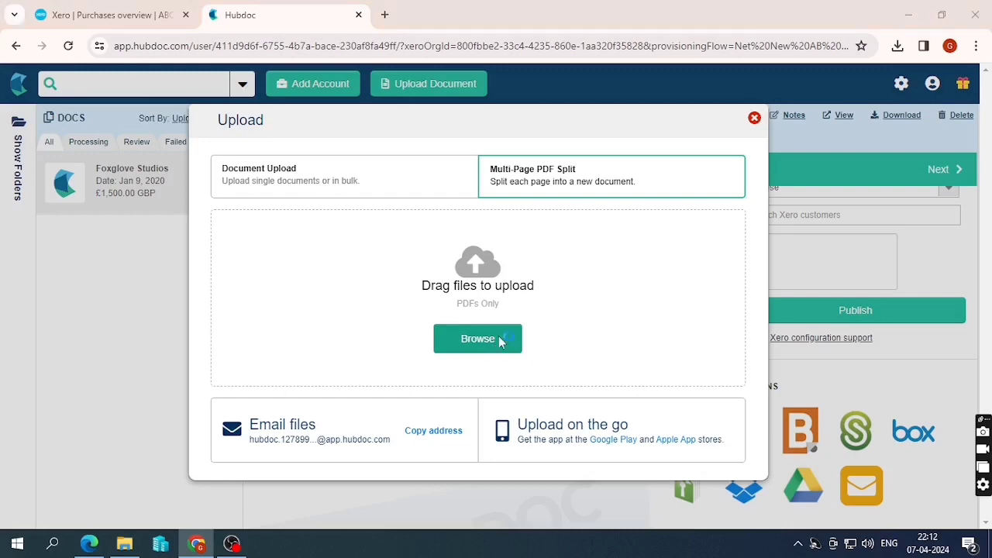
{"action": "left_click", "coordinate": [301, 132]}
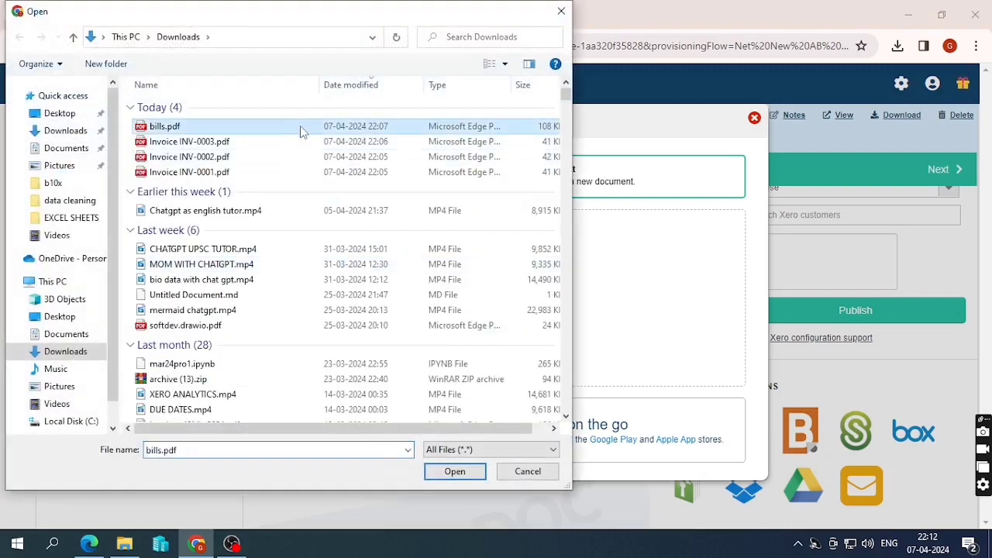
{"action": "double_click", "coordinate": [302, 132]}
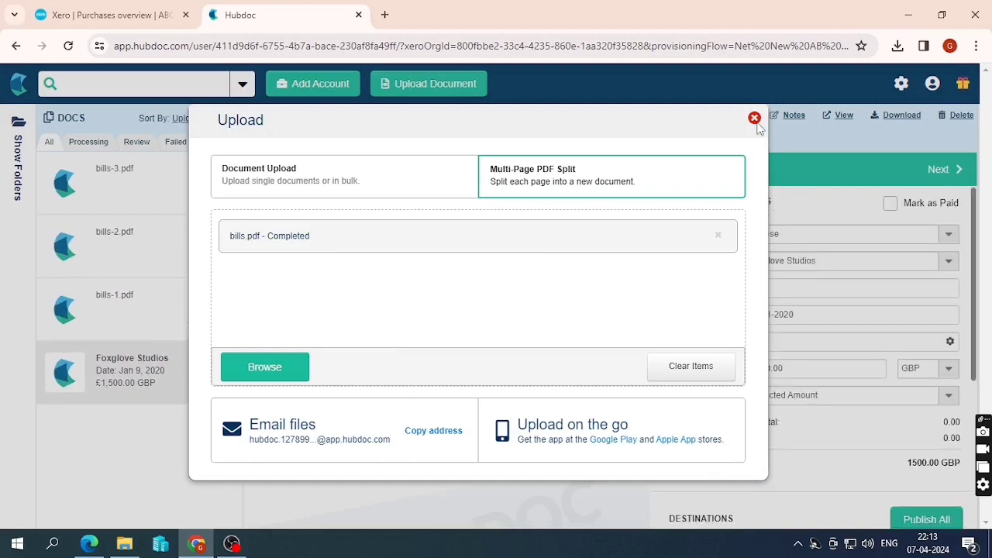
{"action": "left_click", "coordinate": [754, 118]}
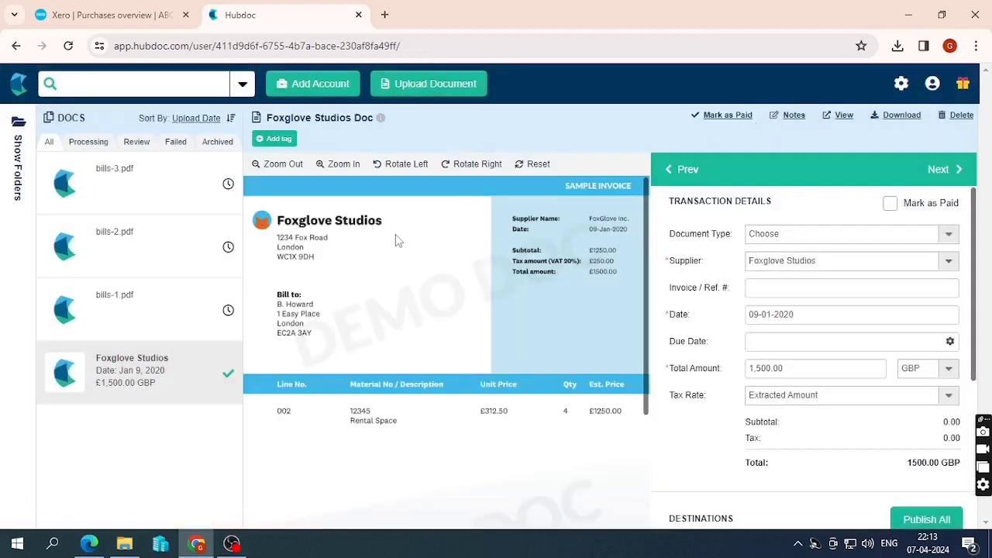
Open bills-1.pdf, scroll its transaction panel to Destinations, then filter the list to Processing.
{"action": "left_click", "coordinate": [112, 308]}
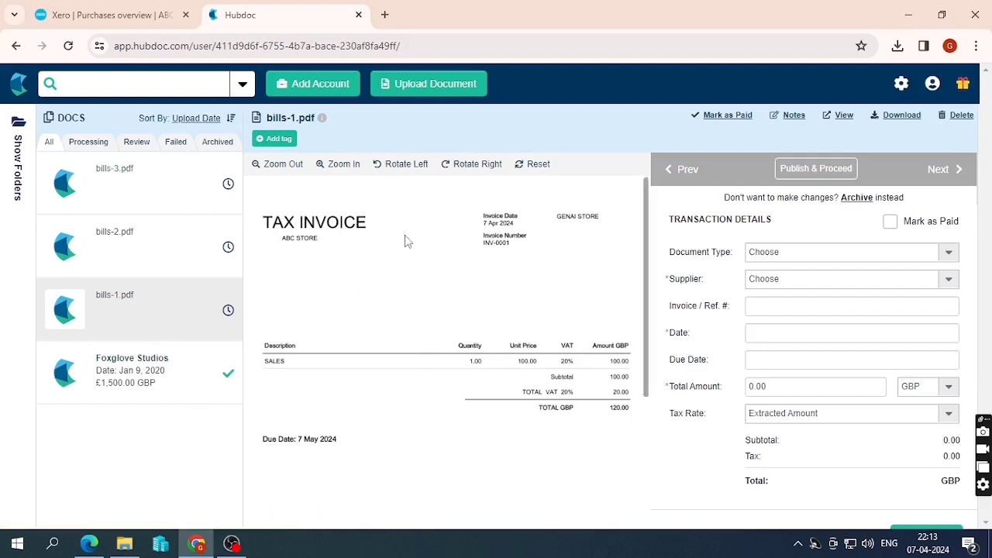
{"action": "scroll", "coordinate": [715, 283], "scroll_direction": "down", "scroll_amount": 1}
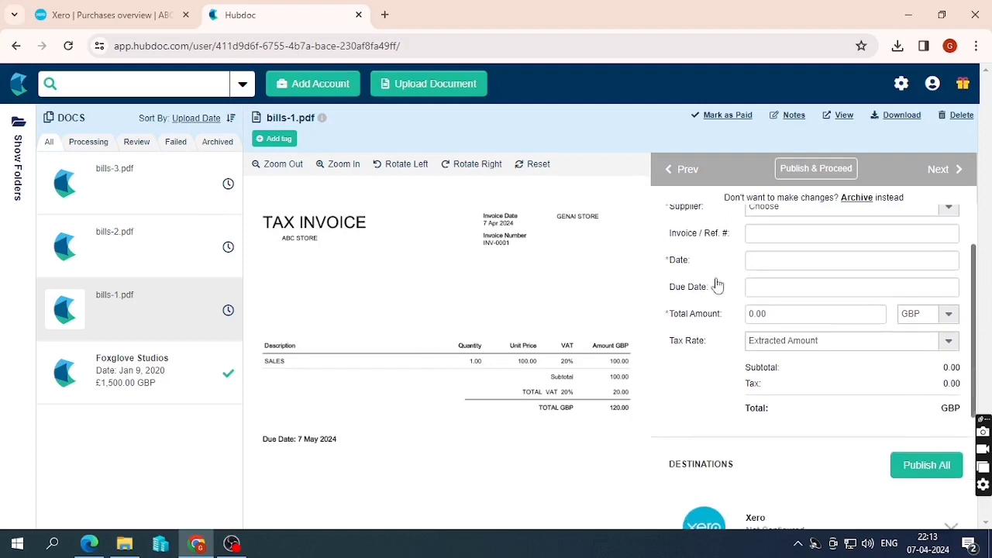
{"action": "scroll", "coordinate": [719, 285], "scroll_direction": "up", "scroll_amount": 1}
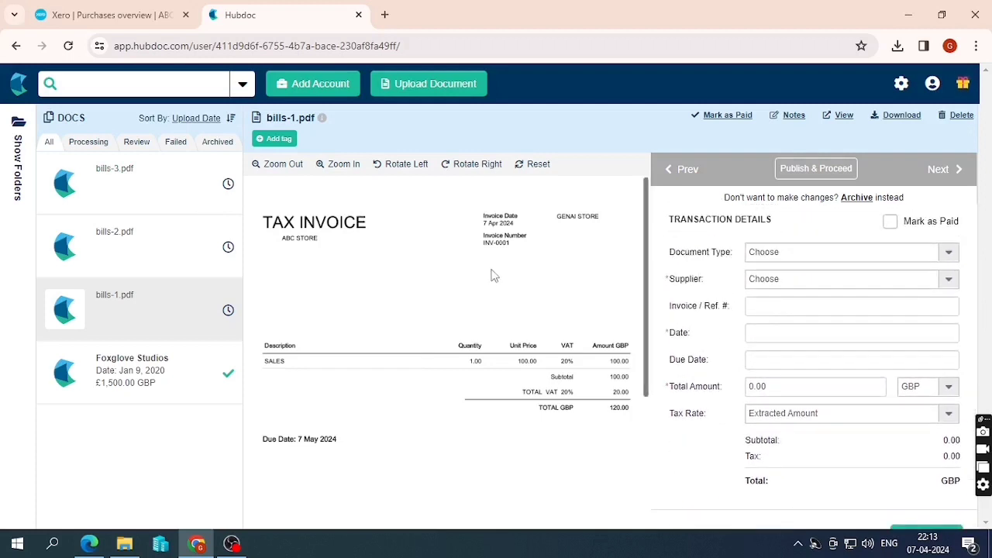
{"action": "scroll", "coordinate": [767, 289], "scroll_direction": "down", "scroll_amount": 2}
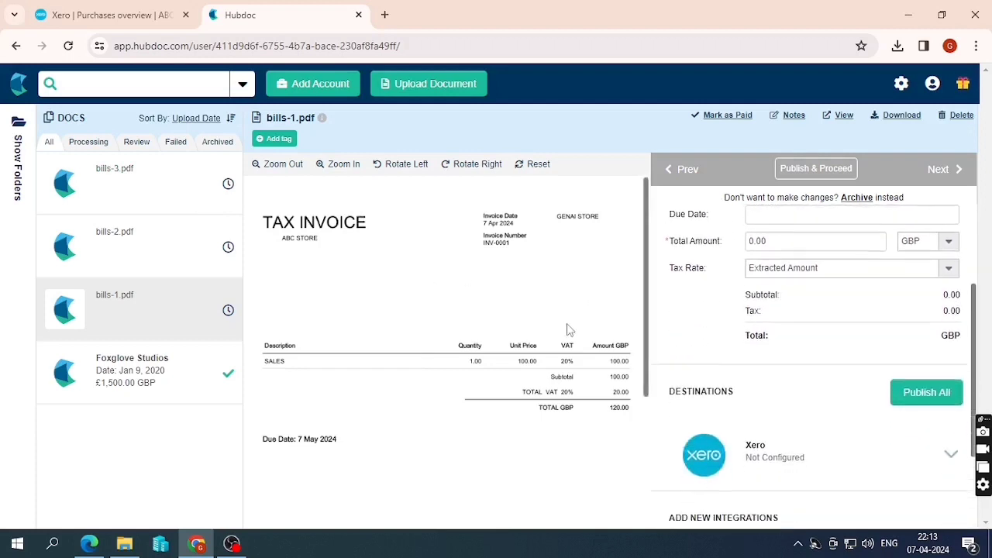
{"action": "left_click", "coordinate": [77, 149]}
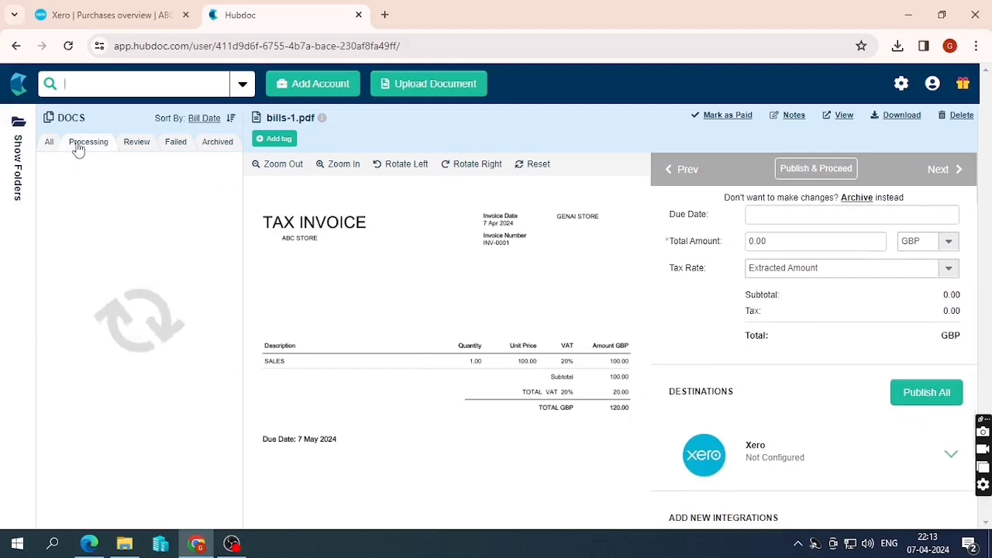
Check the Review, Failed, Processing and Archived tabs, including the archived Foxglove Studios document.
{"action": "left_click", "coordinate": [132, 149]}
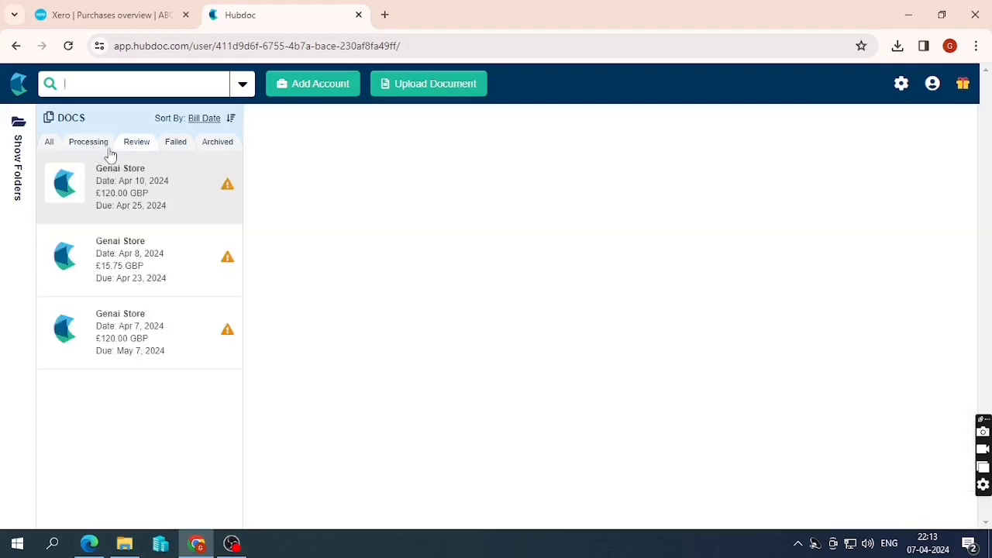
{"action": "left_click", "coordinate": [175, 147]}
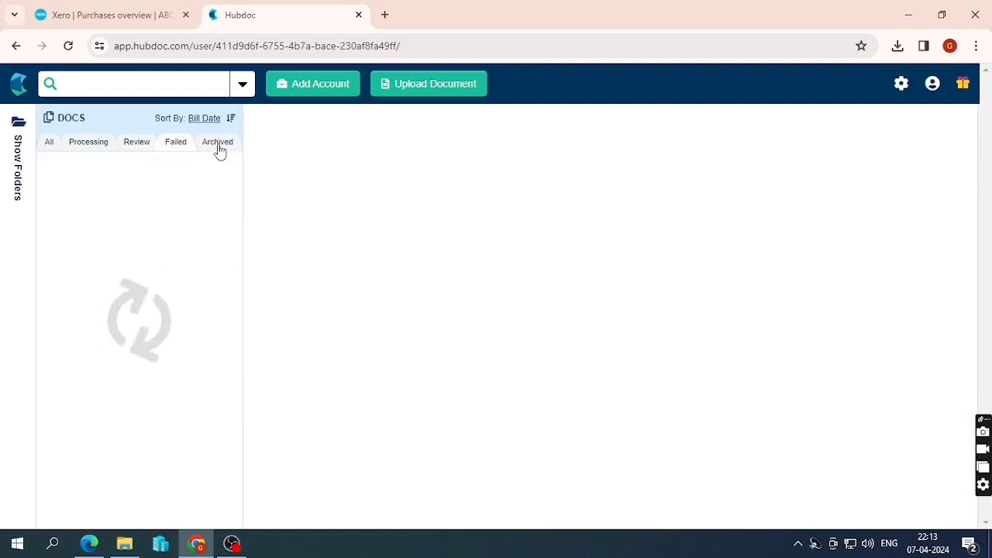
{"action": "left_click", "coordinate": [146, 150]}
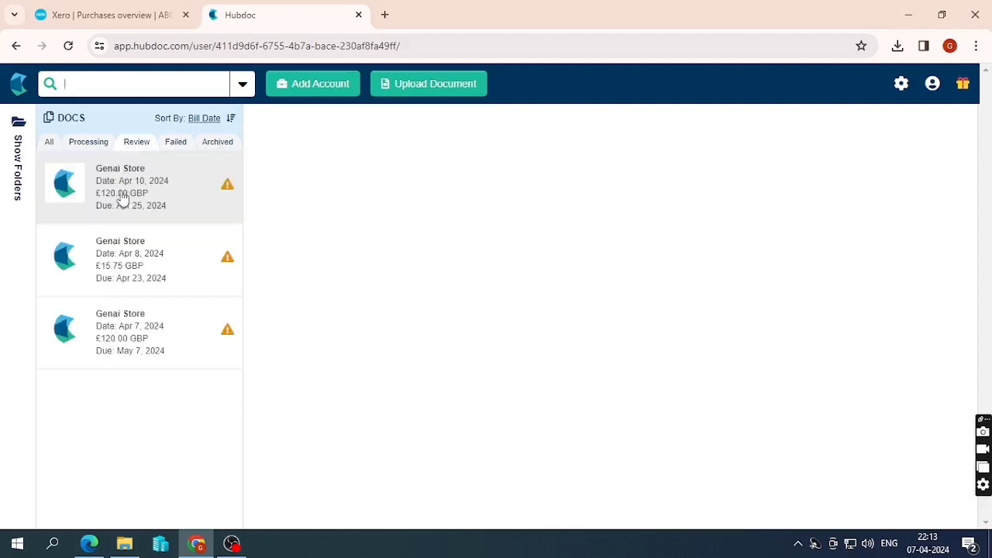
{"action": "left_click", "coordinate": [96, 147]}
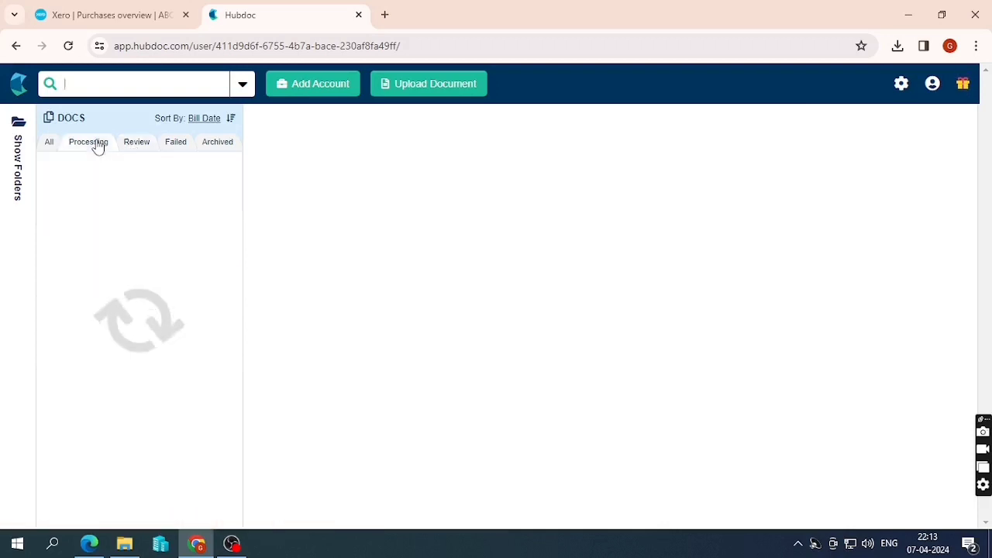
{"action": "left_click", "coordinate": [137, 147]}
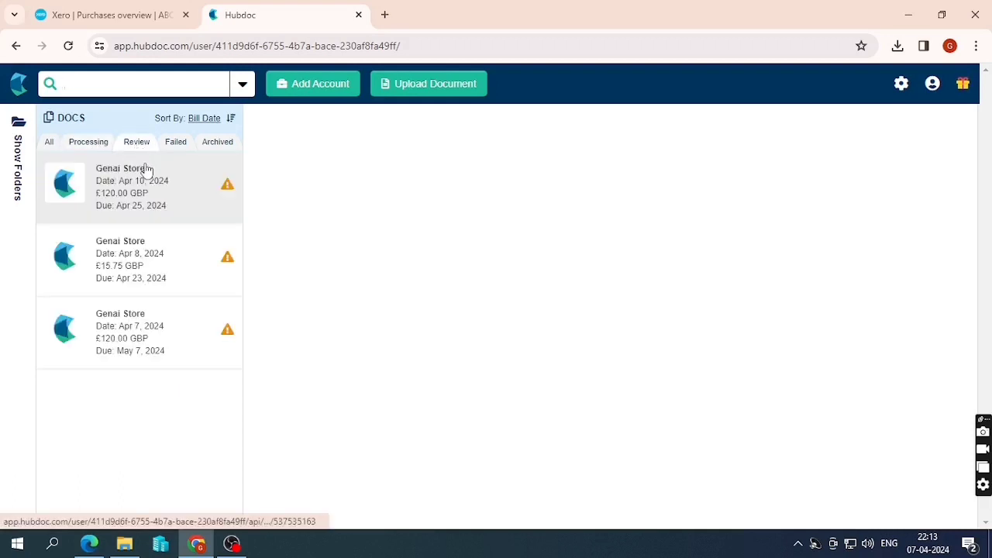
{"action": "left_click", "coordinate": [178, 146]}
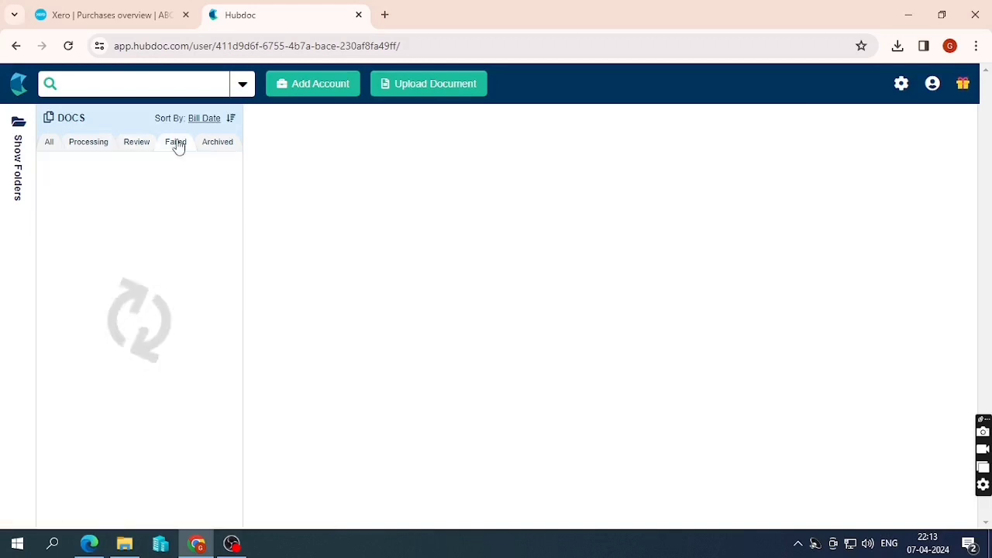
{"action": "left_click", "coordinate": [142, 141]}
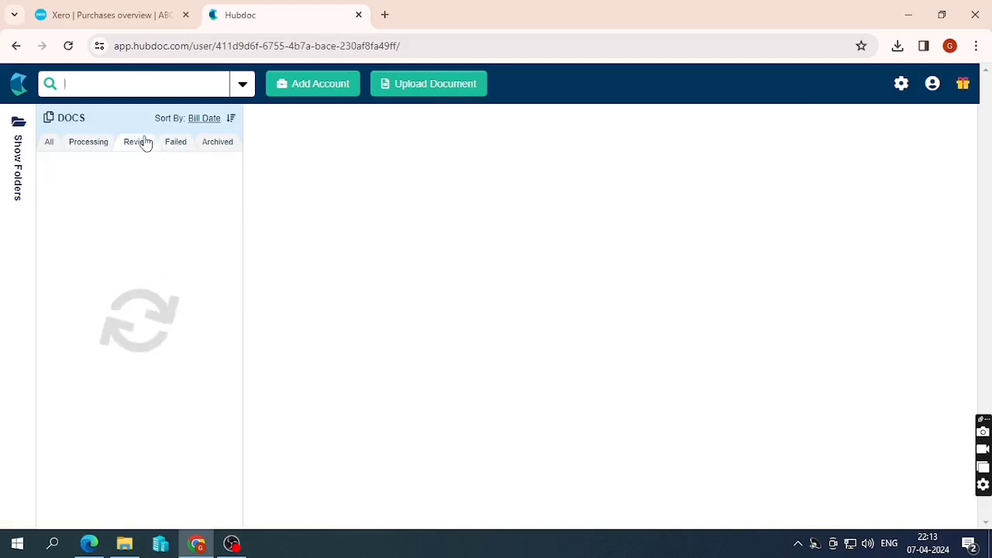
{"action": "left_click", "coordinate": [219, 144]}
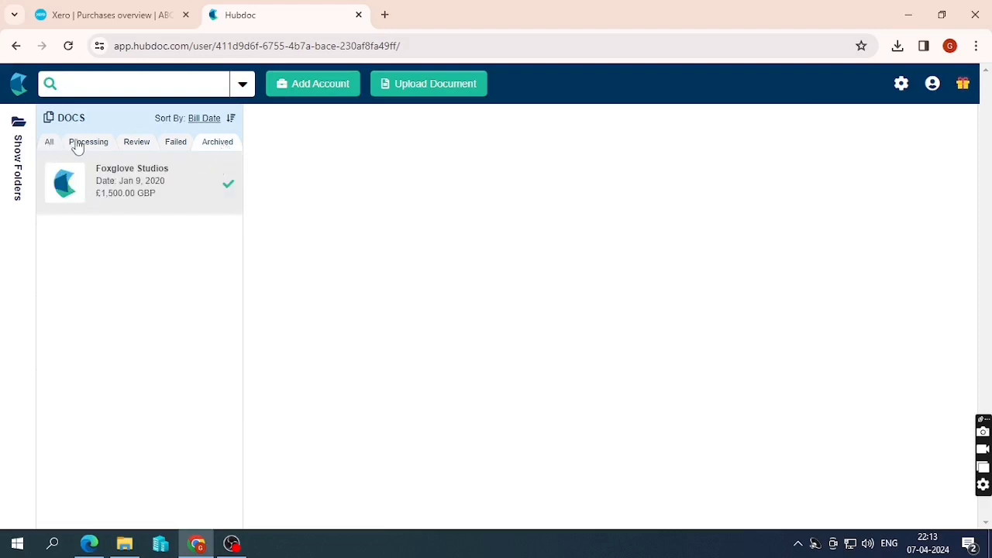
Compare All's four documents with the three Genai Store bills in Review, then show folders.
{"action": "left_click", "coordinate": [50, 143]}
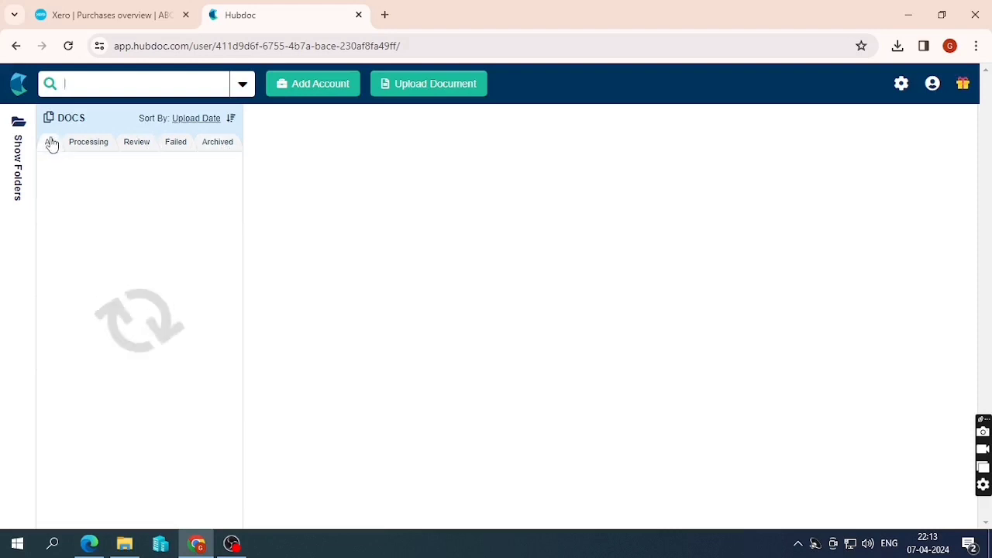
{"action": "left_click", "coordinate": [107, 147]}
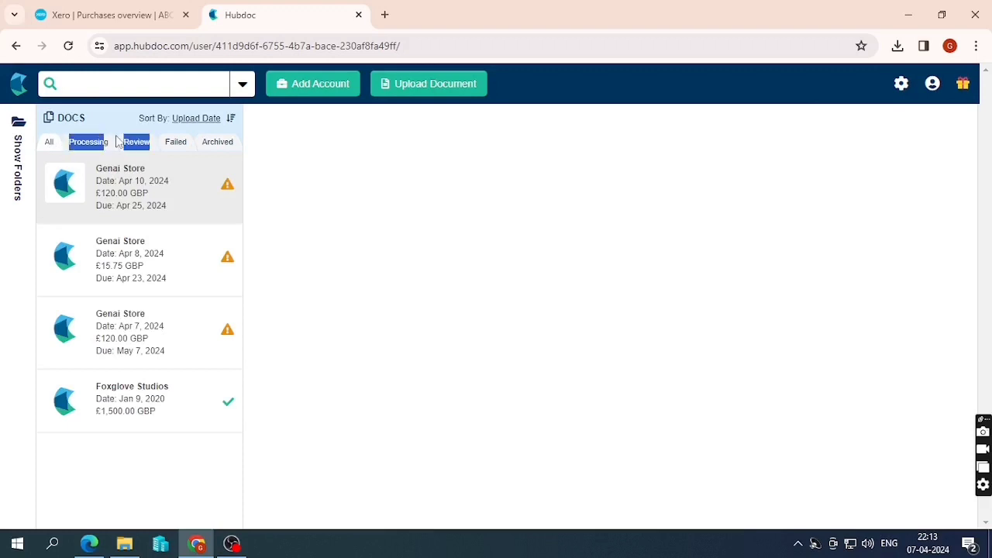
{"action": "left_click", "coordinate": [166, 355]}
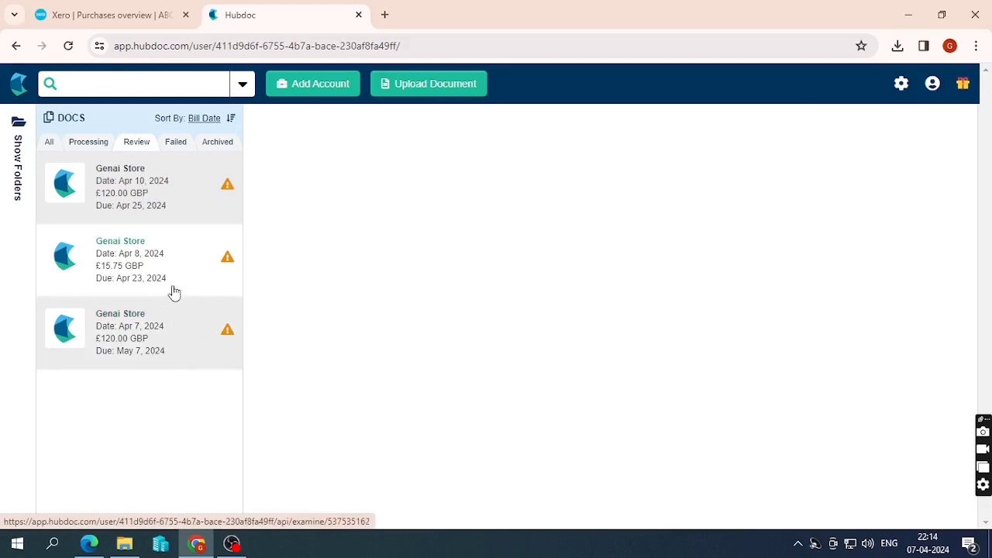
{"action": "left_click", "coordinate": [148, 261]}
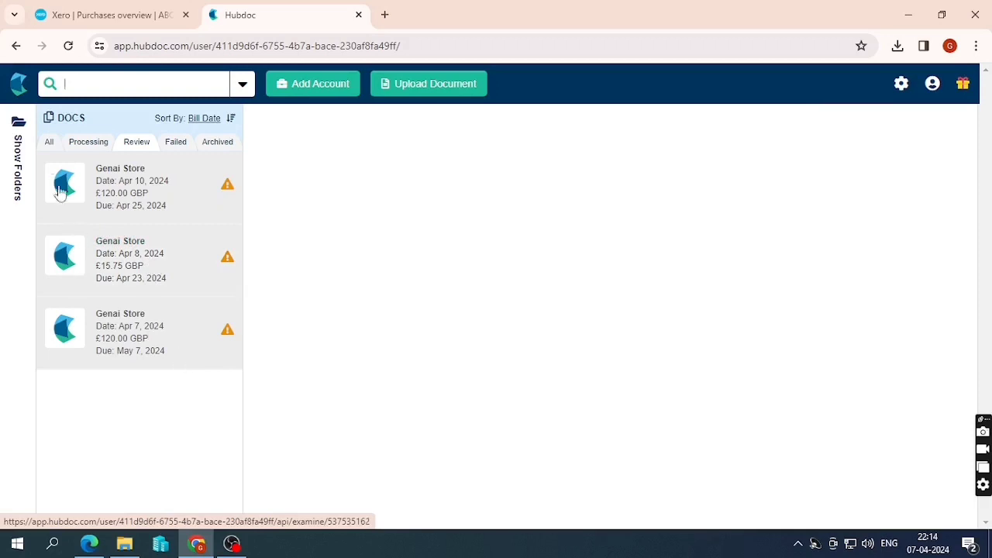
{"action": "left_click", "coordinate": [49, 144]}
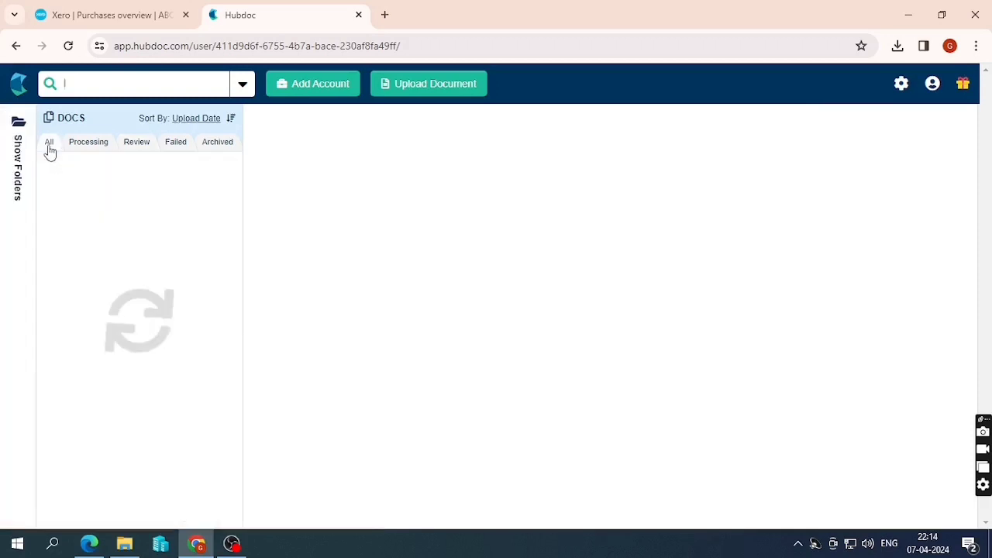
{"action": "left_click", "coordinate": [143, 144]}
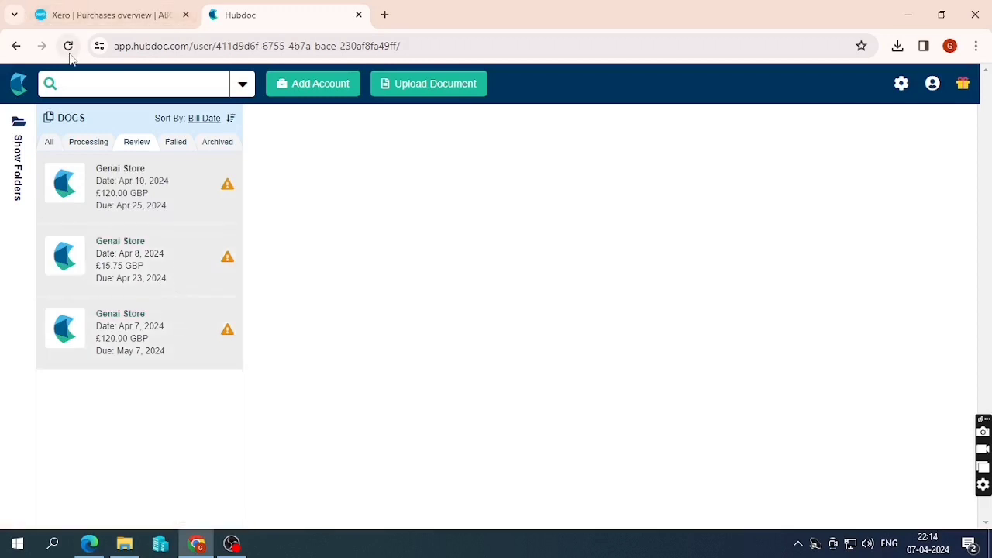
{"action": "left_click", "coordinate": [14, 230]}
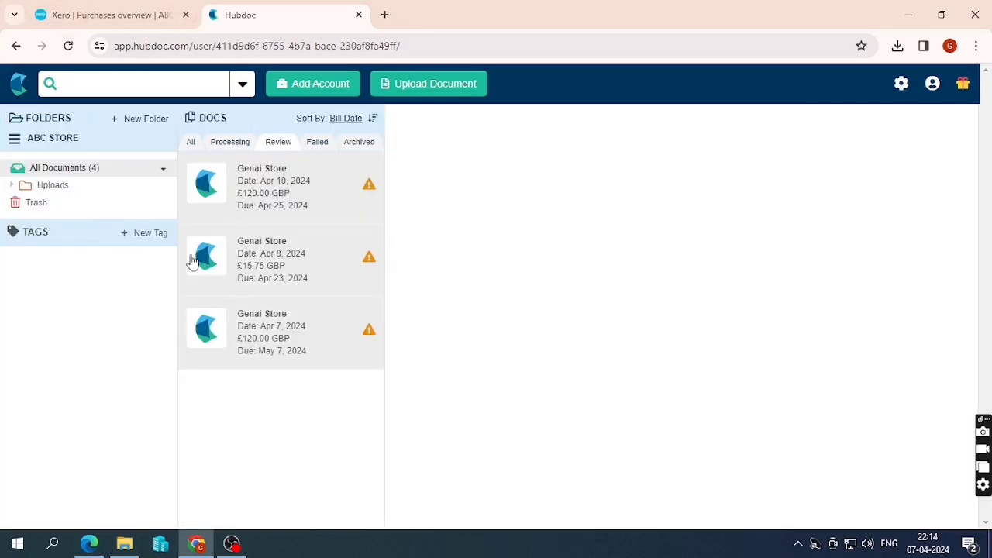
Reload Hubdoc and open the Apr 7 Genai Store bill showing INV-0001 and 120.00 GBP.
{"action": "left_click", "coordinate": [69, 45]}
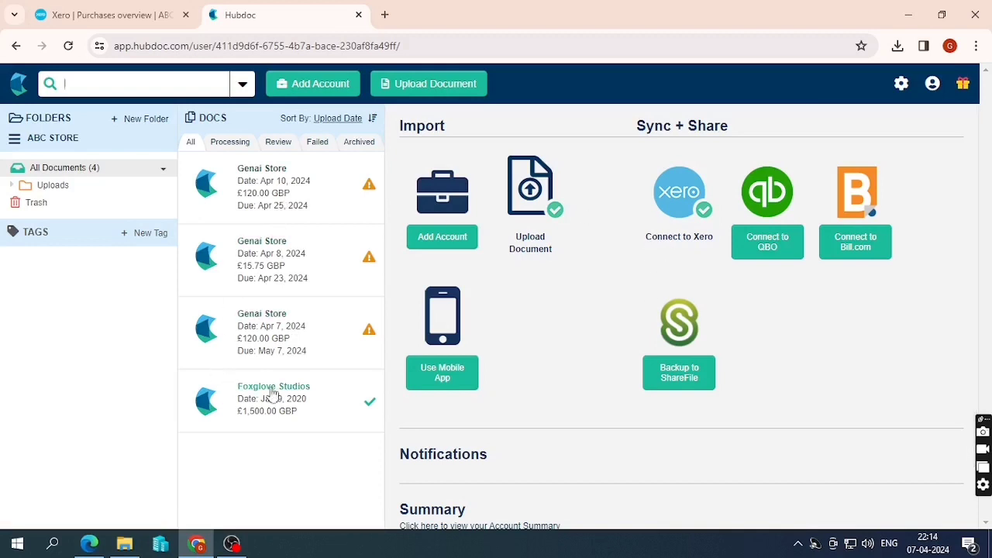
{"action": "left_click", "coordinate": [302, 333]}
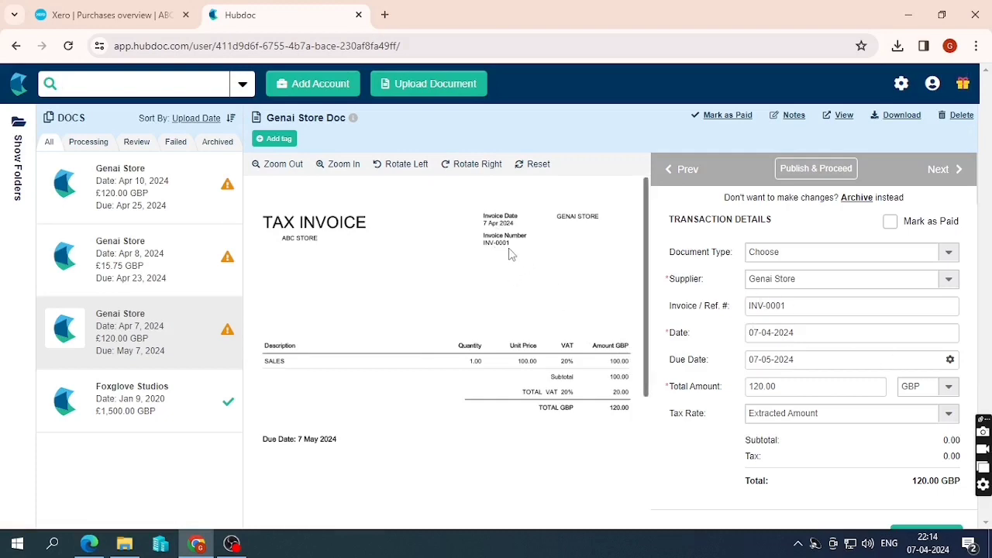
Zoom the page to 90% and scroll down to the bill's unconfigured Xero destination.
{"action": "key", "text": "ctrl+plus"}
{"action": "key", "text": "ctrl+minus"}
{"action": "key", "text": "ctrl+minus"}
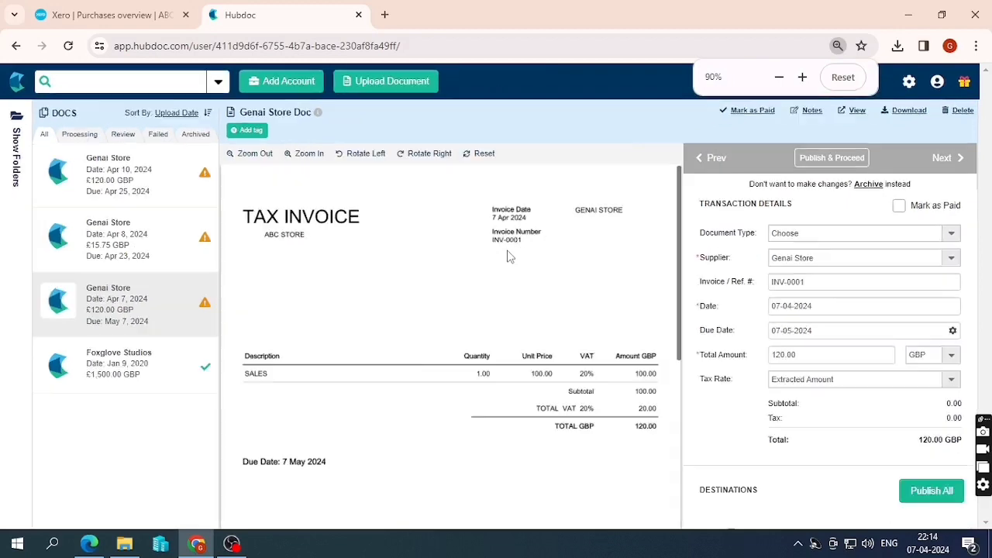
{"action": "key", "text": "ctrl+minus"}
{"action": "key", "text": "ctrl+plus"}
{"action": "key", "text": "ctrl+plus"}
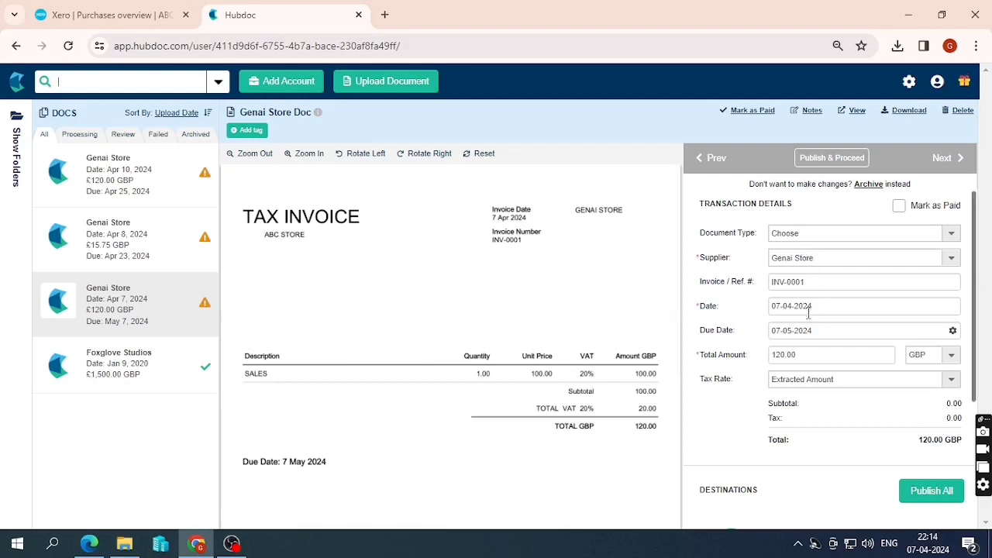
{"action": "scroll", "coordinate": [812, 324], "scroll_direction": "down", "scroll_amount": 1}
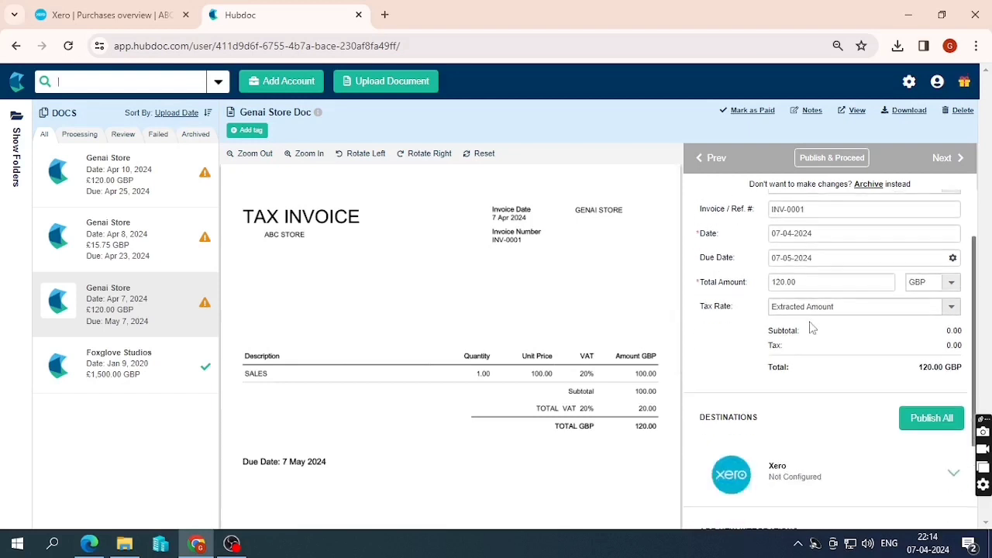
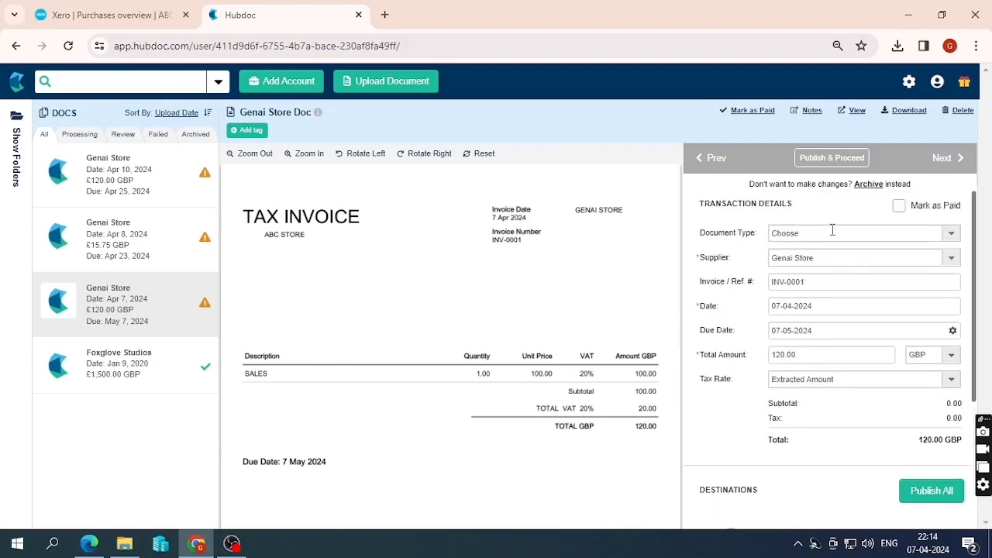
Set the Genai Store document's type to Invoice.
{"action": "left_click", "coordinate": [834, 234]}
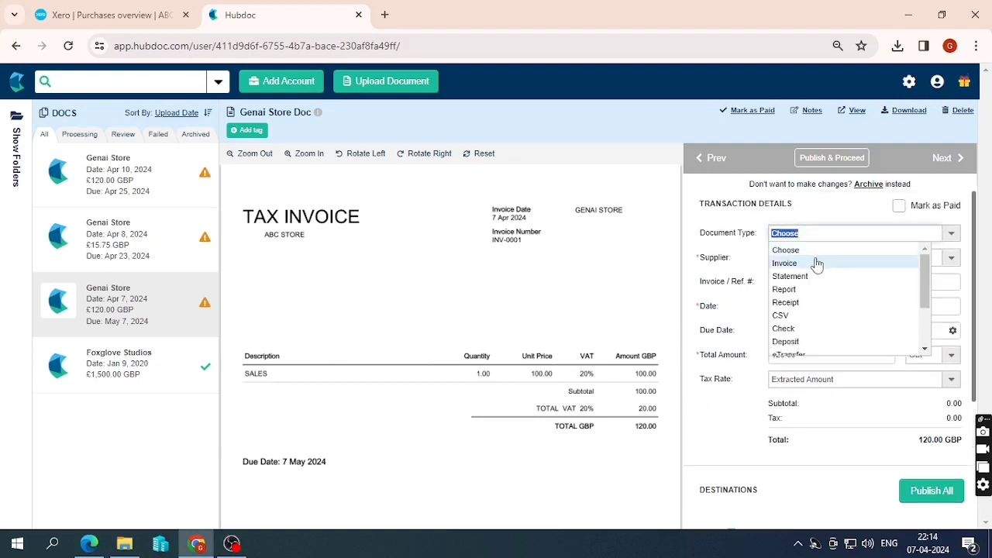
{"action": "scroll", "coordinate": [812, 293], "scroll_direction": "down", "scroll_amount": 1}
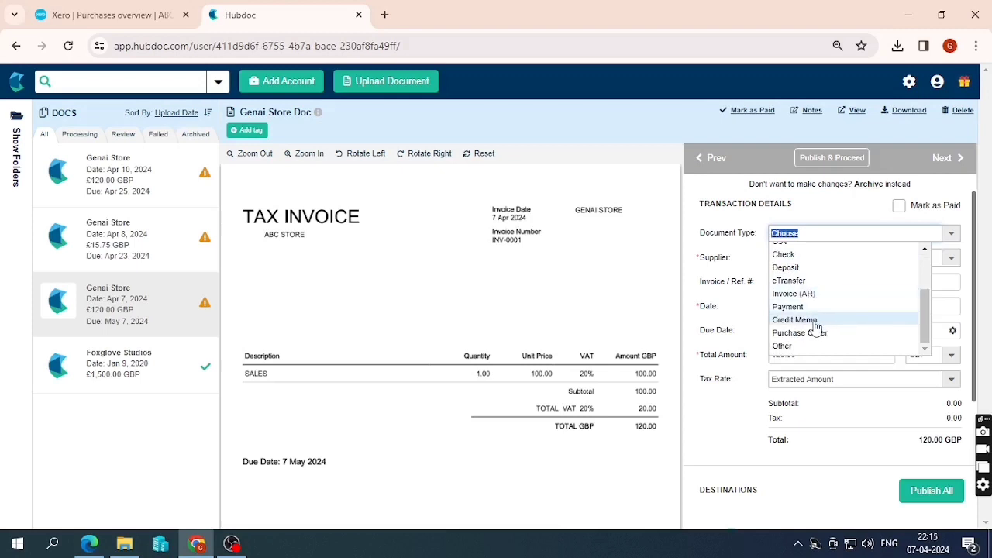
{"action": "scroll", "coordinate": [817, 327], "scroll_direction": "up", "scroll_amount": 1}
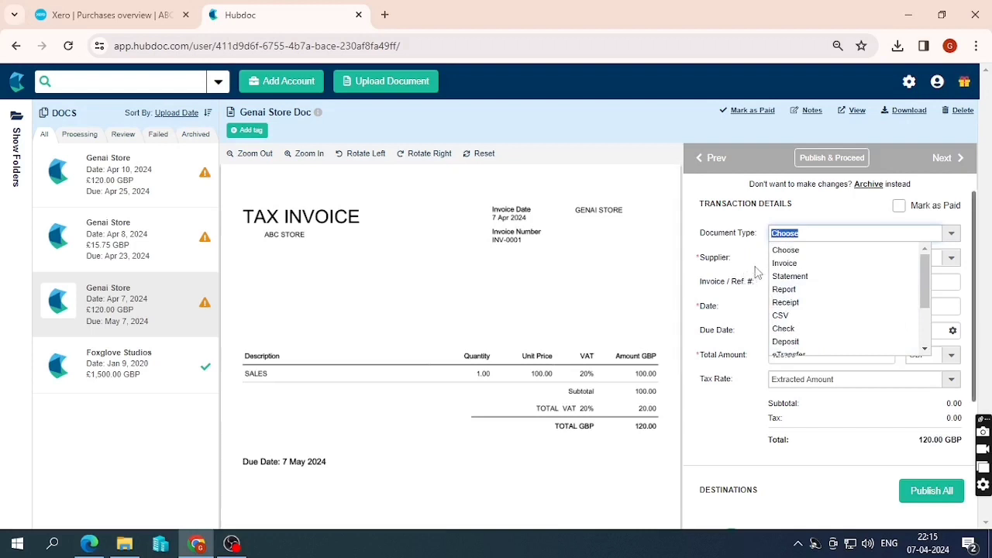
{"action": "left_click", "coordinate": [790, 263]}
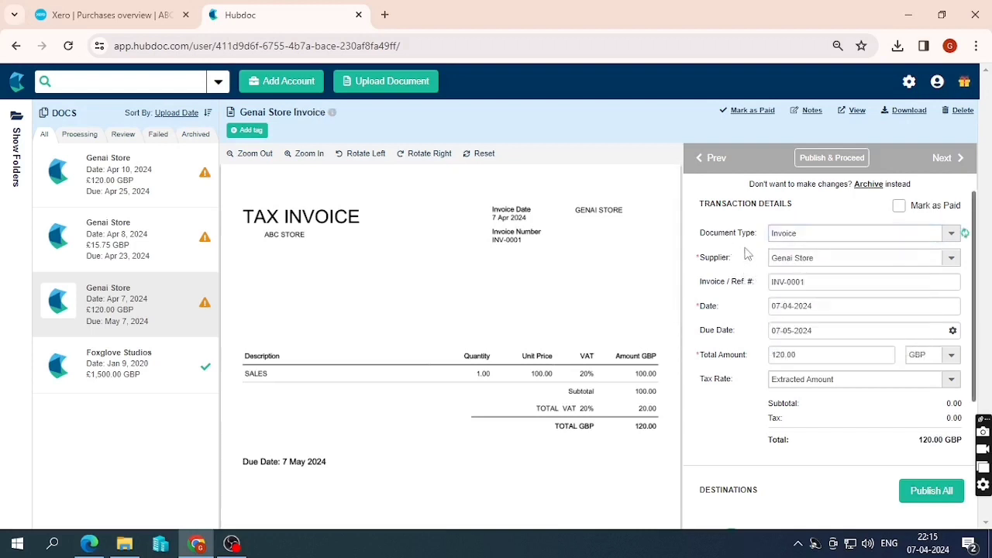
{"action": "left_click_drag", "start_coordinate": [729, 258], "coordinate": [806, 262]}
{"action": "scroll", "coordinate": [814, 337], "scroll_direction": "down", "scroll_amount": 1}
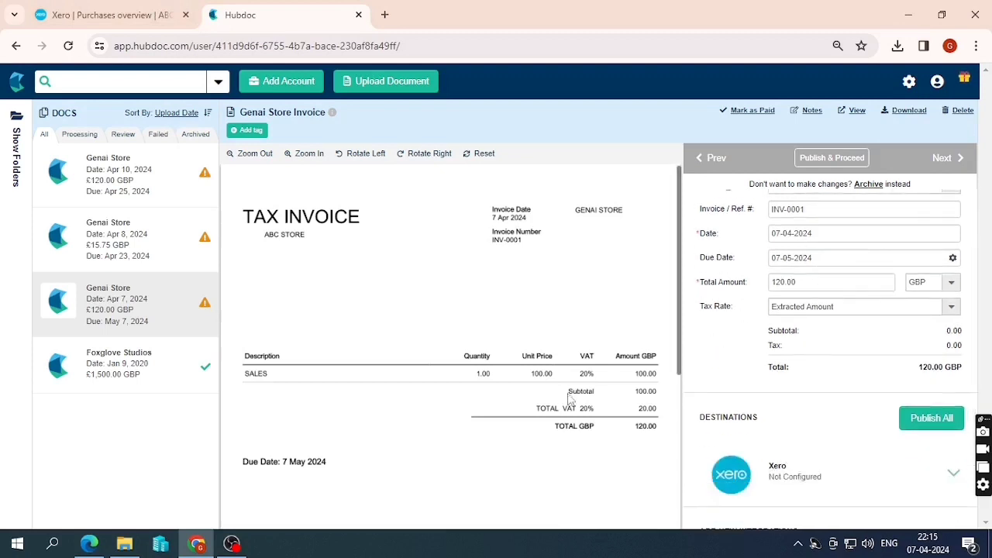
Apply the 20% (VAT on Expenses) tax rate, giving 100.00 subtotal and 20.00 tax.
{"action": "left_click", "coordinate": [952, 308]}
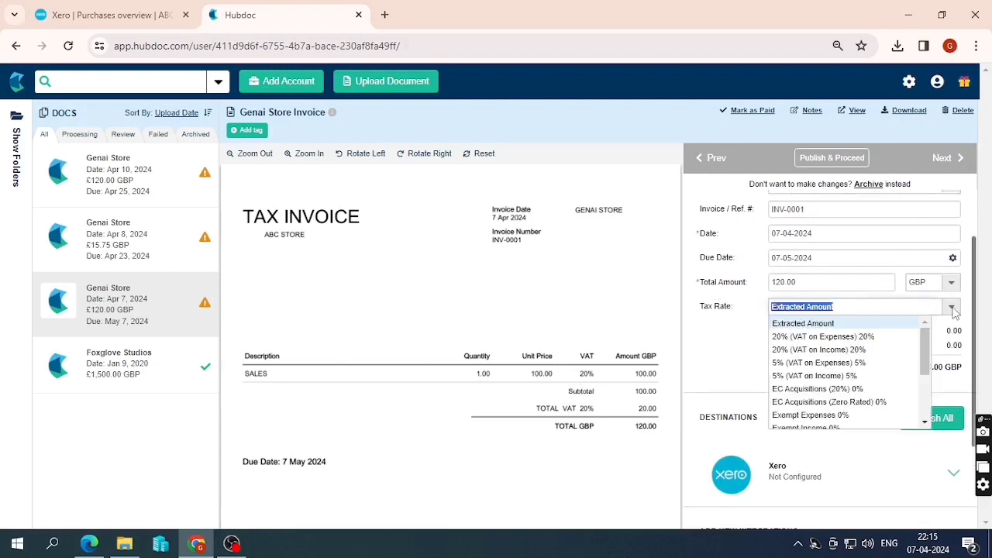
{"action": "left_click", "coordinate": [864, 338]}
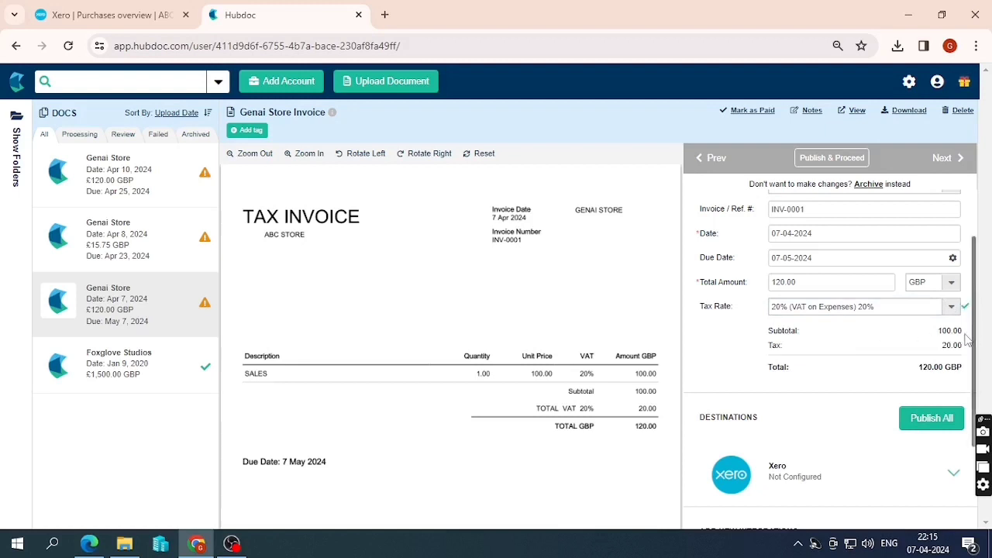
{"action": "mouse_move", "coordinate": [942, 339]}
{"action": "left_mouse_down"}
{"action": "mouse_move", "coordinate": [948, 329]}
{"action": "mouse_move", "coordinate": [952, 346]}
{"action": "left_mouse_up"}
{"action": "left_click", "coordinate": [953, 307]}
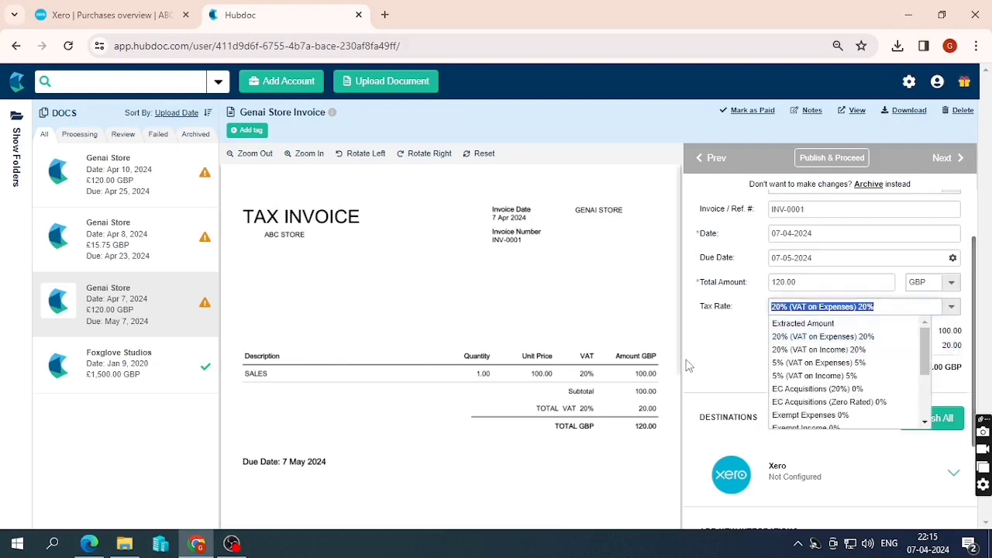
{"action": "scroll", "coordinate": [826, 380], "scroll_direction": "down", "scroll_amount": 5}
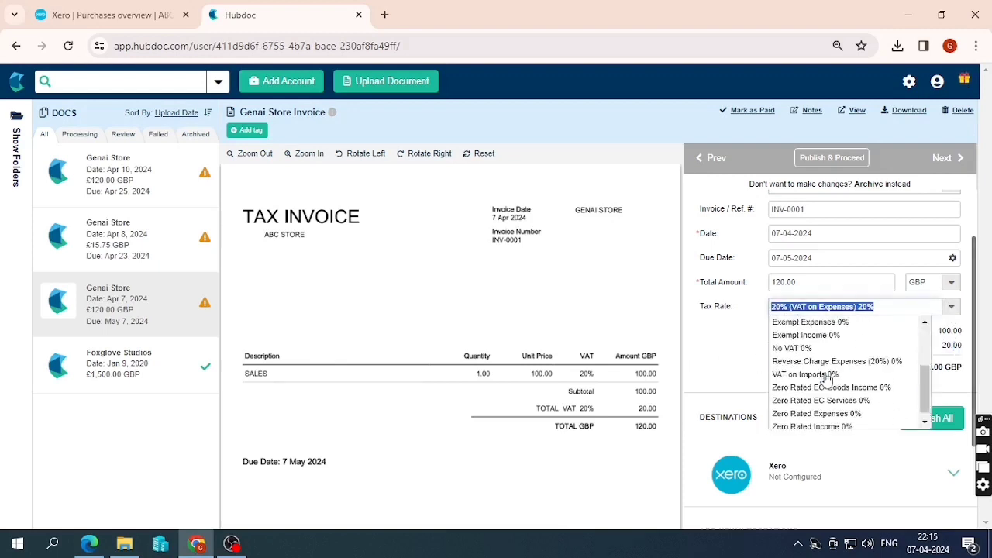
{"action": "left_click", "coordinate": [755, 370]}
{"action": "scroll", "coordinate": [868, 360], "scroll_direction": "down", "scroll_amount": 2}
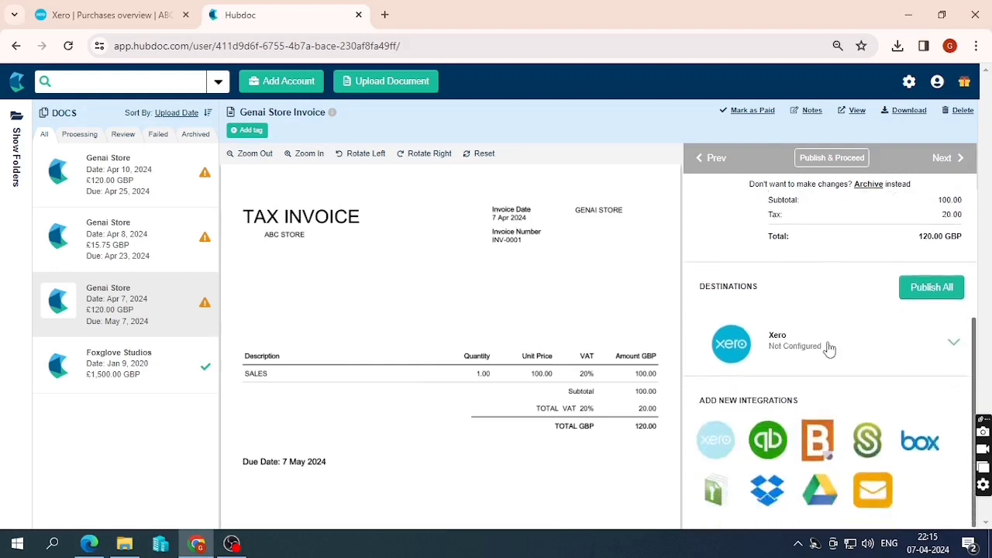
{"action": "scroll", "coordinate": [852, 335], "scroll_direction": "up", "scroll_amount": 1}
{"action": "scroll", "coordinate": [853, 335], "scroll_direction": "down", "scroll_amount": 1}
Set the Xero bill status to Awaiting Payment and search Xero contacts for GENAI STORE.
{"action": "left_click", "coordinate": [953, 345]}
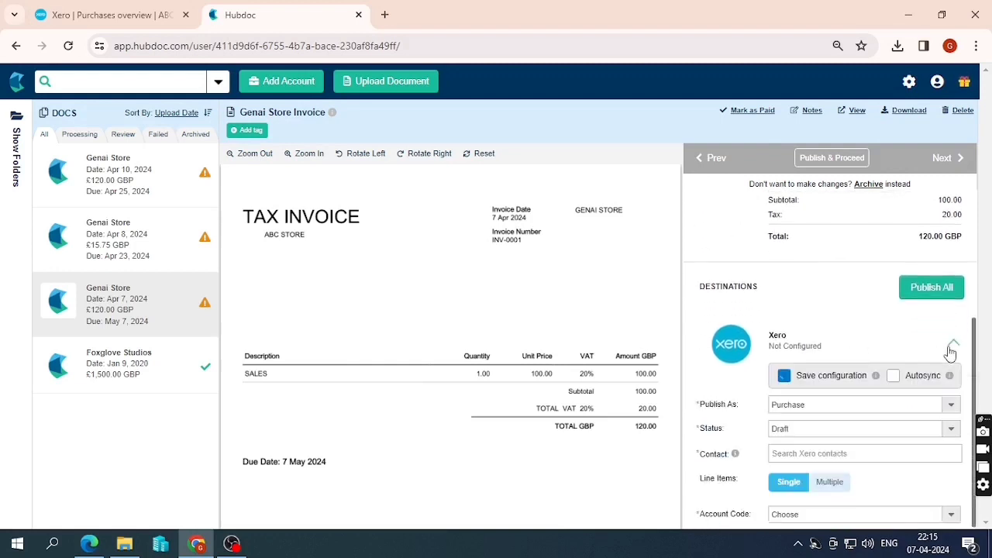
{"action": "scroll", "coordinate": [799, 366], "scroll_direction": "down", "scroll_amount": 1}
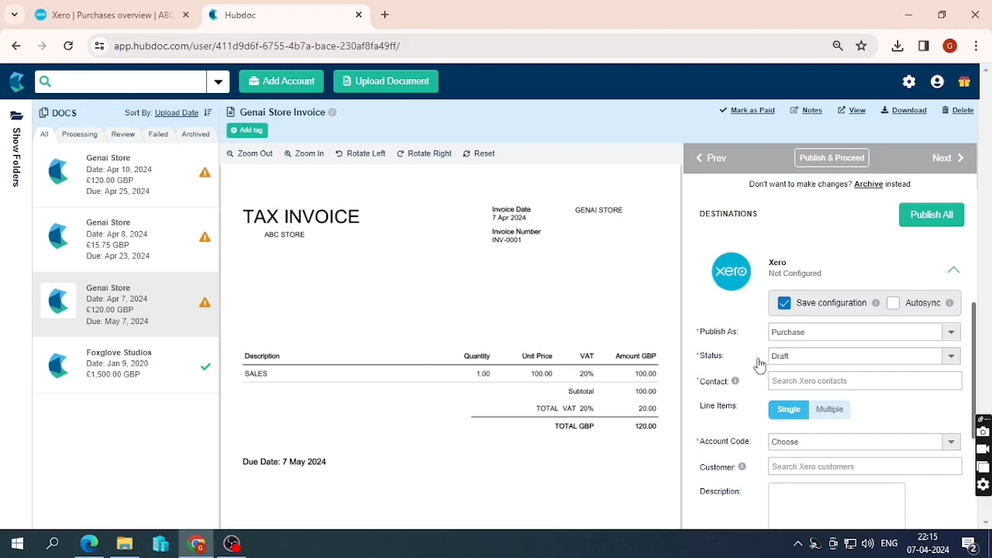
{"action": "left_click", "coordinate": [803, 358]}
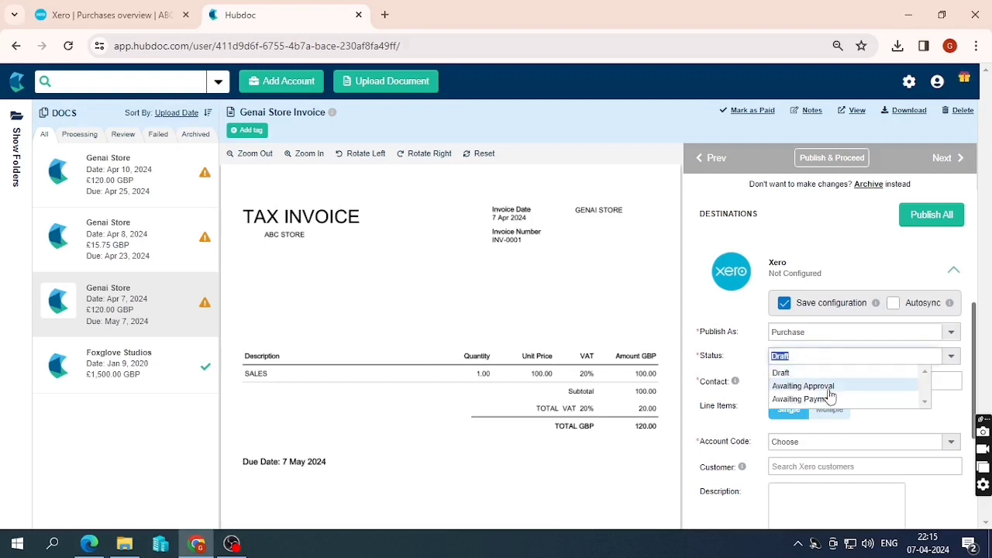
{"action": "left_click", "coordinate": [741, 359]}
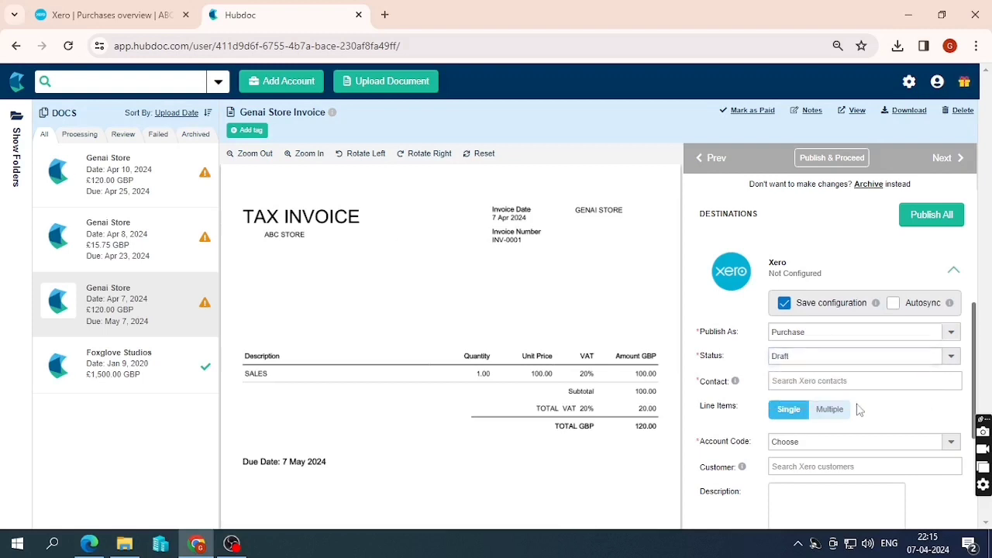
{"action": "left_click", "coordinate": [110, 15]}
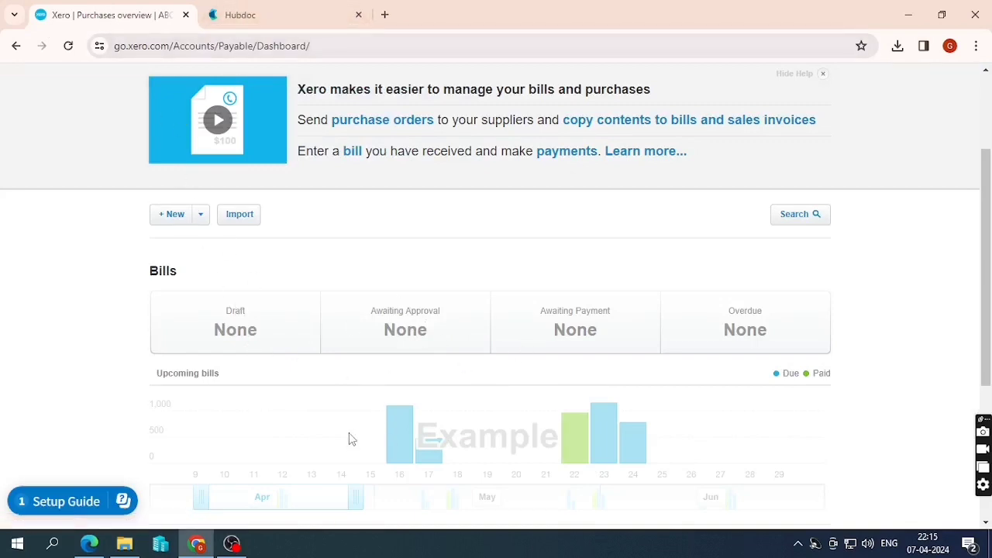
{"action": "left_click", "coordinate": [333, 17]}
{"action": "left_click", "coordinate": [813, 356]}
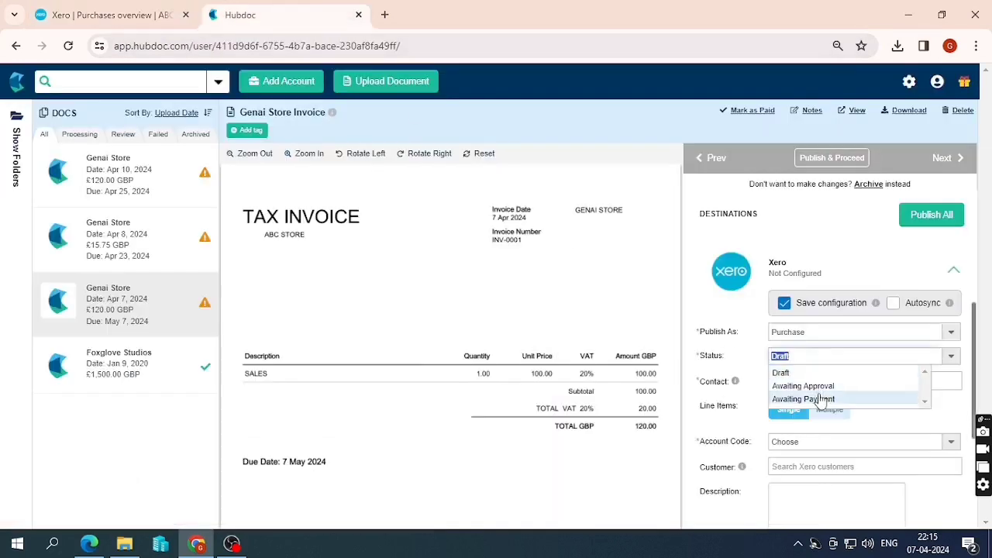
{"action": "left_click", "coordinate": [823, 398]}
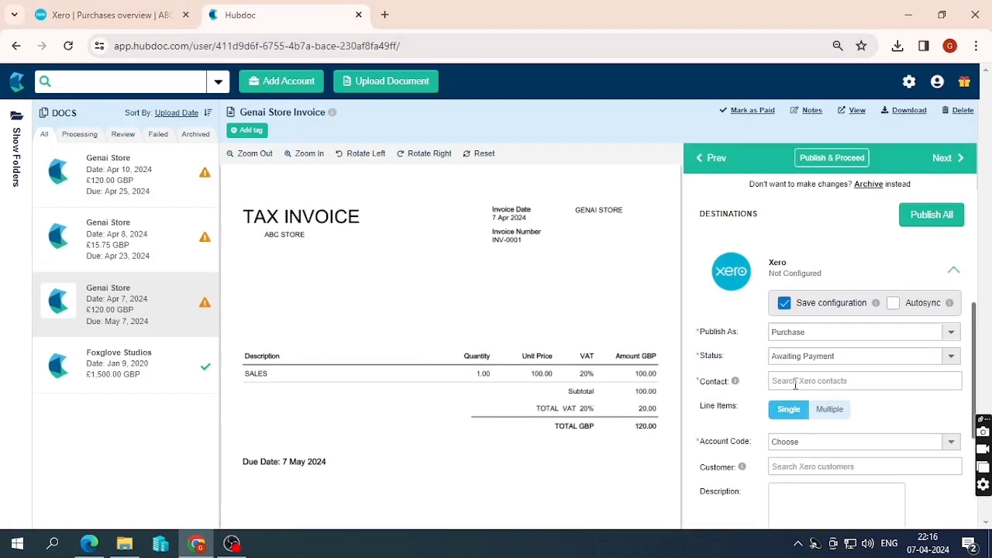
{"action": "left_click", "coordinate": [795, 381]}
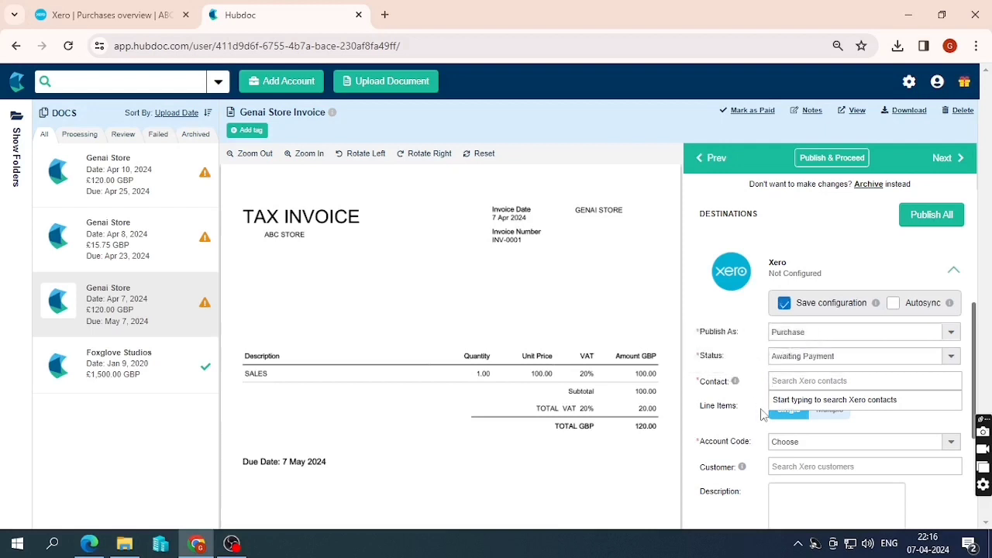
{"action": "type", "text": "GENAI SO"}
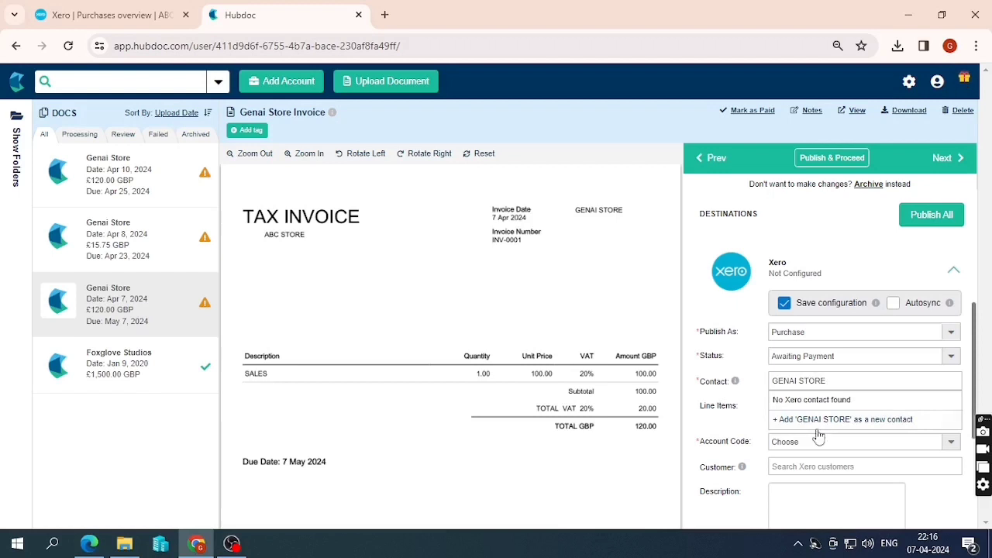
Create GENAI STORE as a new Xero contact for the invoice.
{"action": "left_click", "coordinate": [813, 429]}
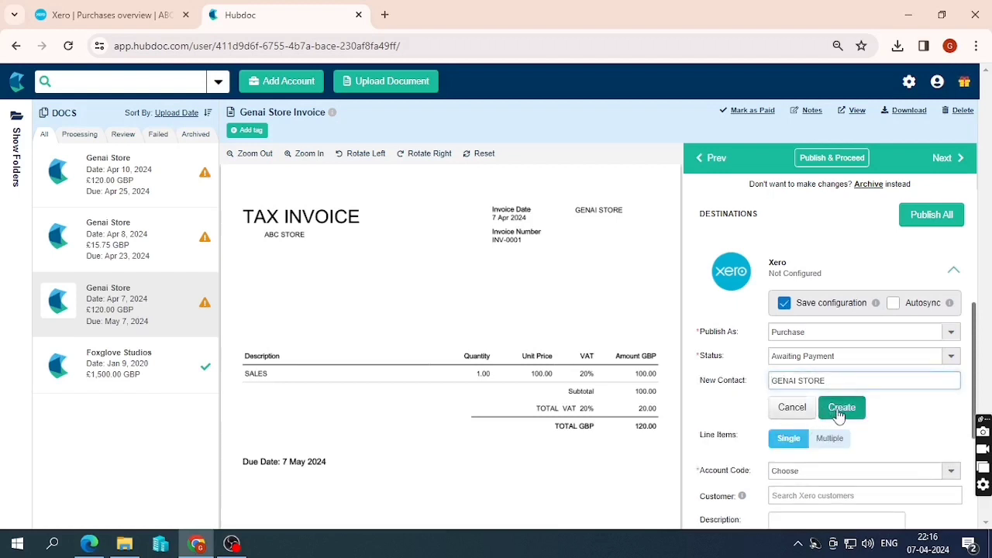
{"action": "left_click", "coordinate": [832, 414]}
{"action": "scroll", "coordinate": [775, 372], "scroll_direction": "down", "scroll_amount": 1}
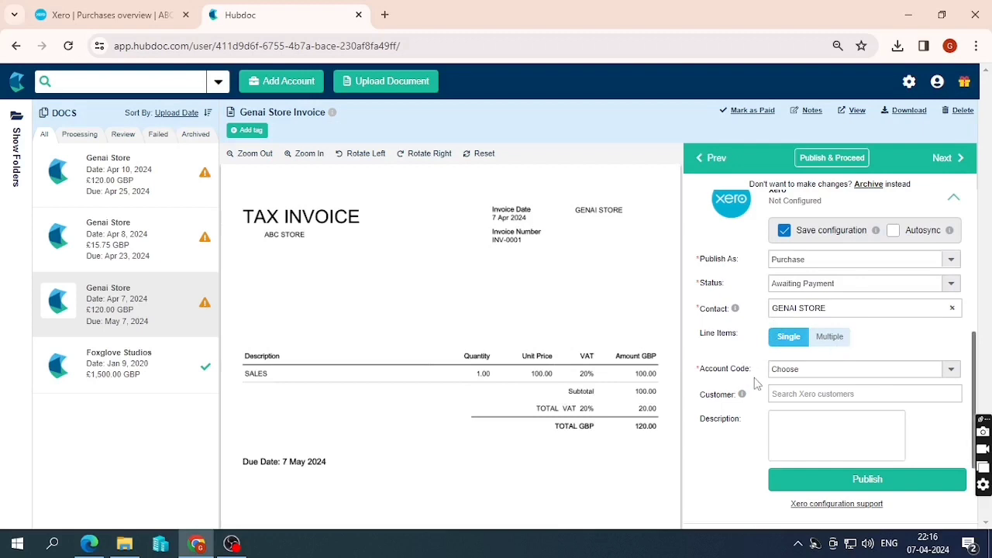
Assign account code 310 - Cost of Goods Sold to the invoice line.
{"action": "left_click", "coordinate": [839, 370]}
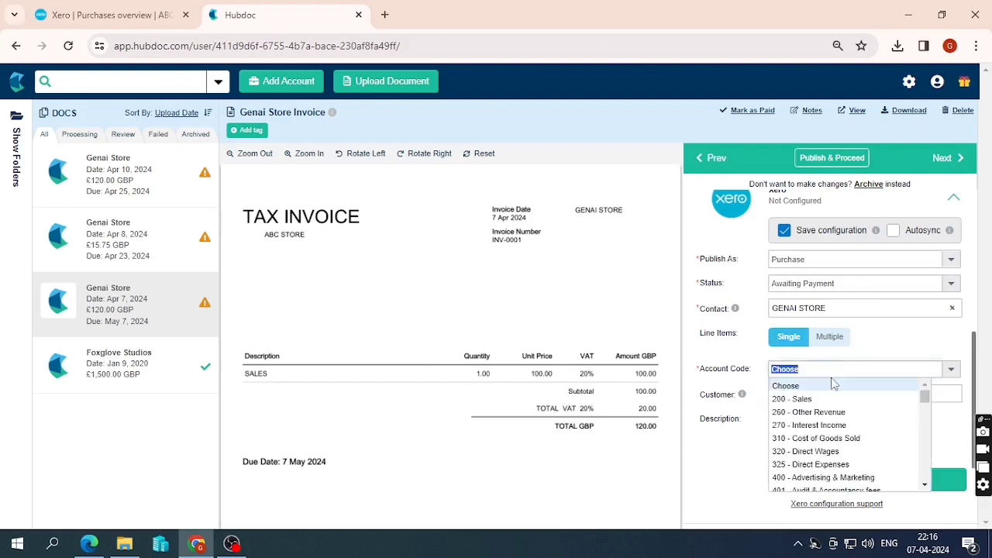
{"action": "scroll", "coordinate": [826, 445], "scroll_direction": "down", "scroll_amount": 2}
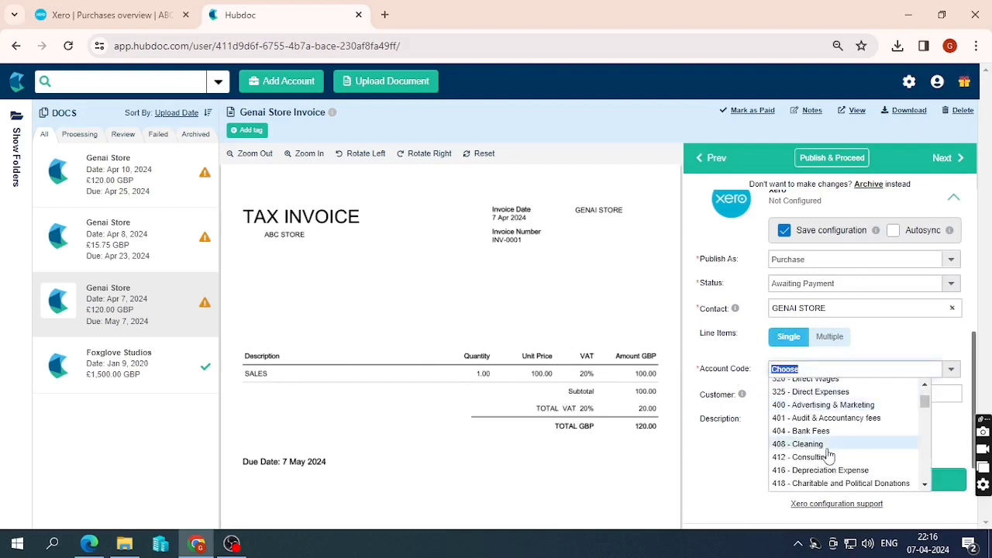
{"action": "scroll", "coordinate": [823, 450], "scroll_direction": "up", "scroll_amount": 2}
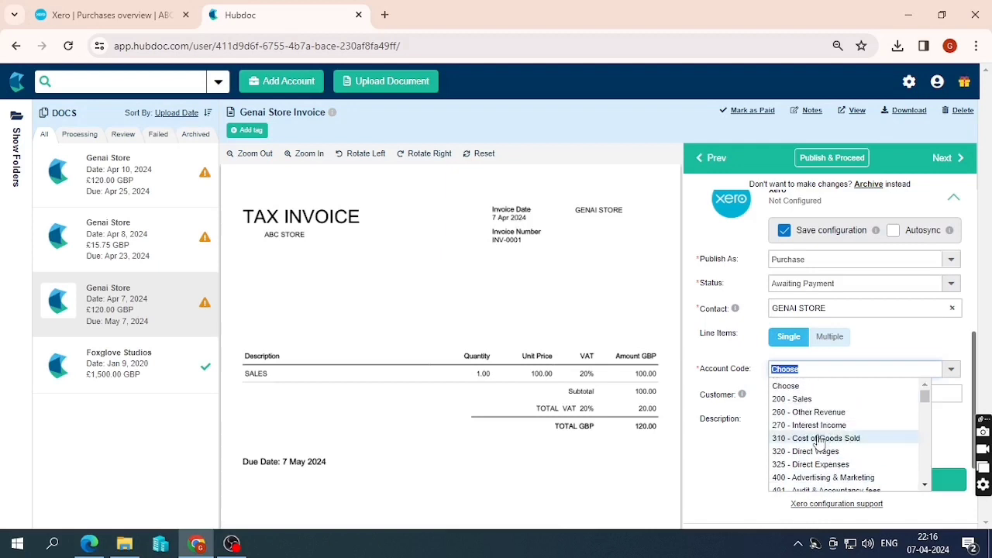
{"action": "left_click", "coordinate": [819, 439]}
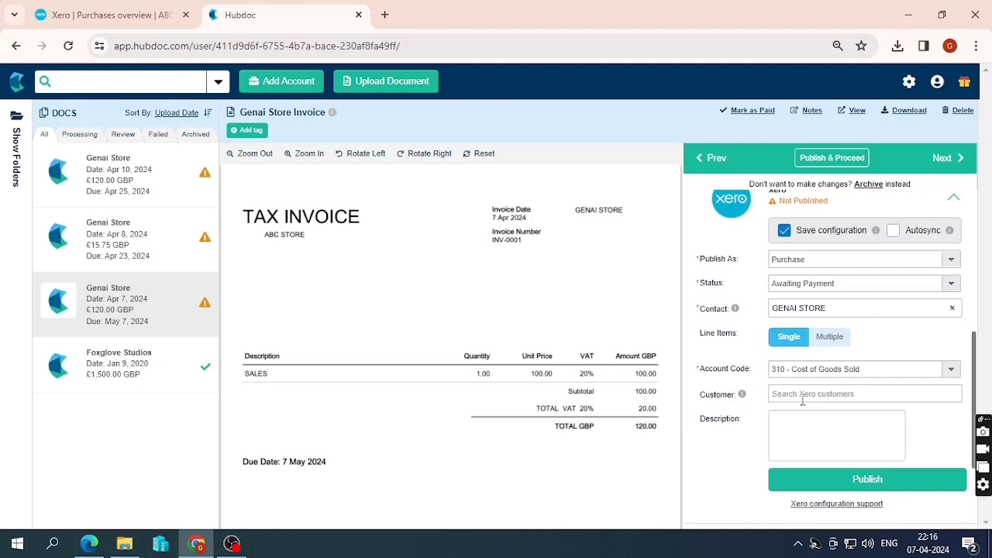
Publish the Apr 7 Genai Store invoice to Xero.
{"action": "left_click", "coordinate": [821, 429]}
{"action": "scroll", "coordinate": [771, 436], "scroll_direction": "up", "scroll_amount": 3}
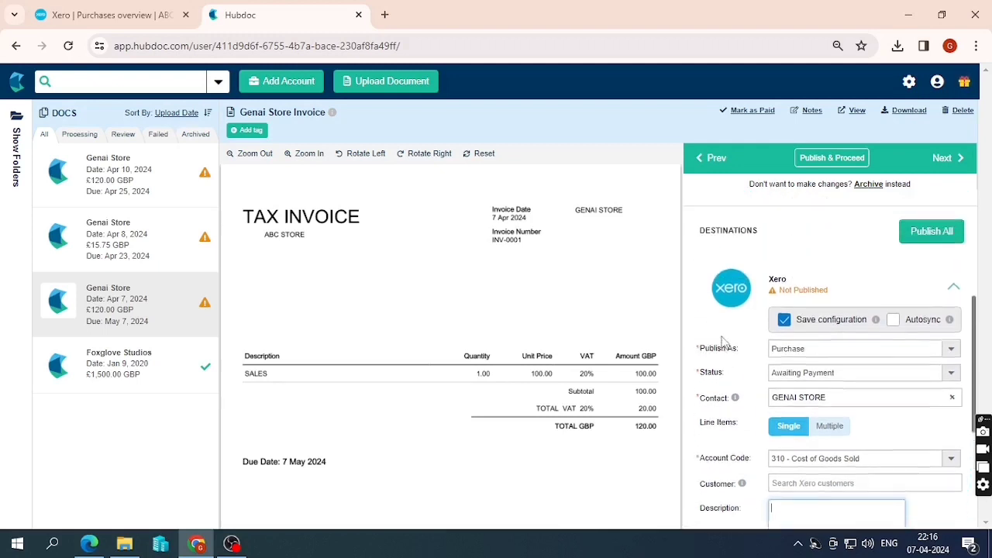
{"action": "scroll", "coordinate": [770, 376], "scroll_direction": "down", "scroll_amount": 1}
{"action": "scroll", "coordinate": [770, 365], "scroll_direction": "up", "scroll_amount": 3}
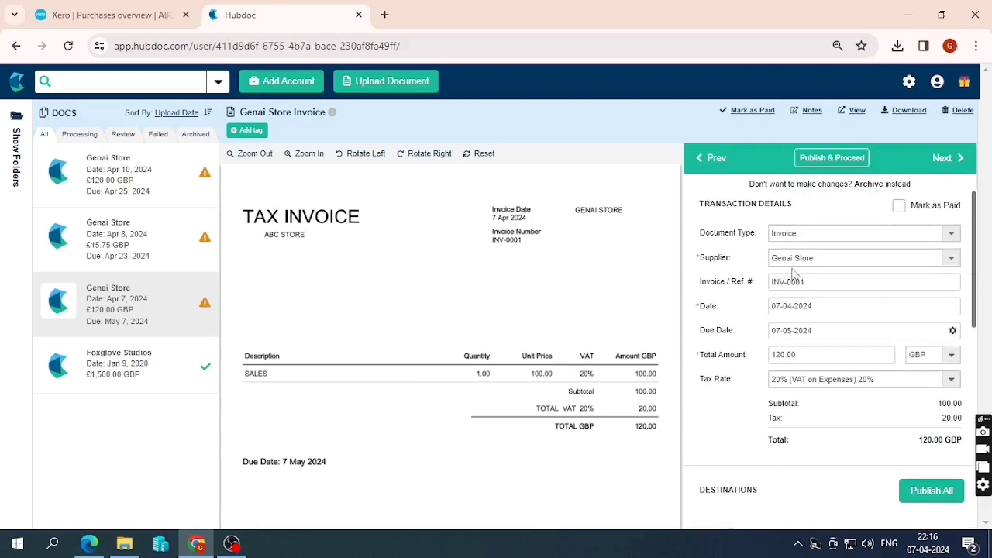
{"action": "scroll", "coordinate": [793, 334], "scroll_direction": "down", "scroll_amount": 2}
{"action": "scroll", "coordinate": [817, 350], "scroll_direction": "up", "scroll_amount": 2}
{"action": "scroll", "coordinate": [755, 441], "scroll_direction": "down", "scroll_amount": 5}
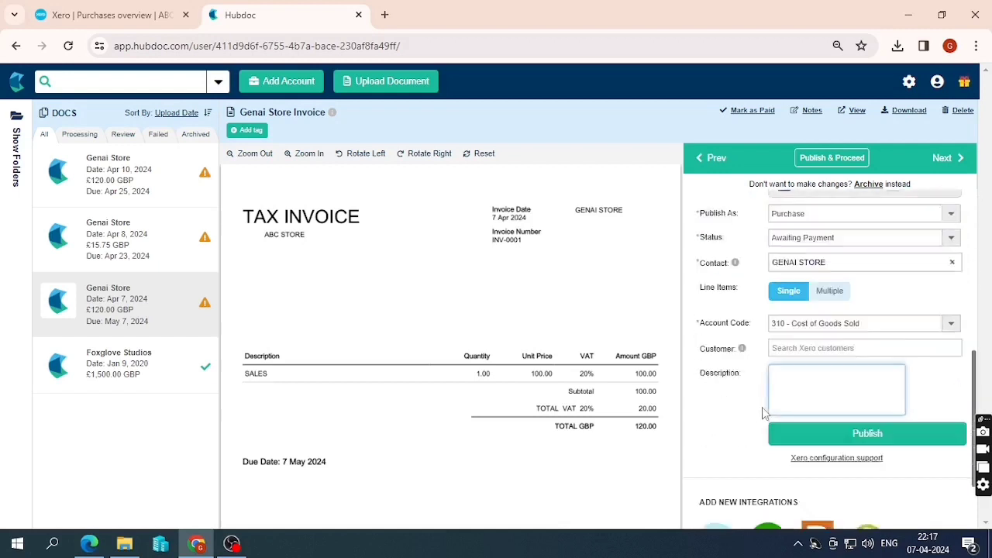
{"action": "scroll", "coordinate": [763, 413], "scroll_direction": "down", "scroll_amount": 2}
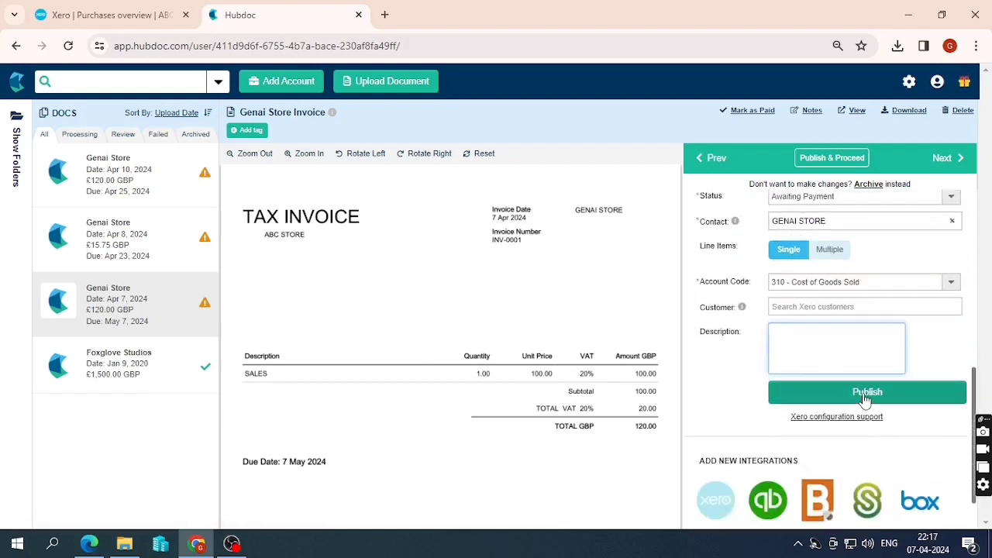
{"action": "left_click", "coordinate": [865, 395]}
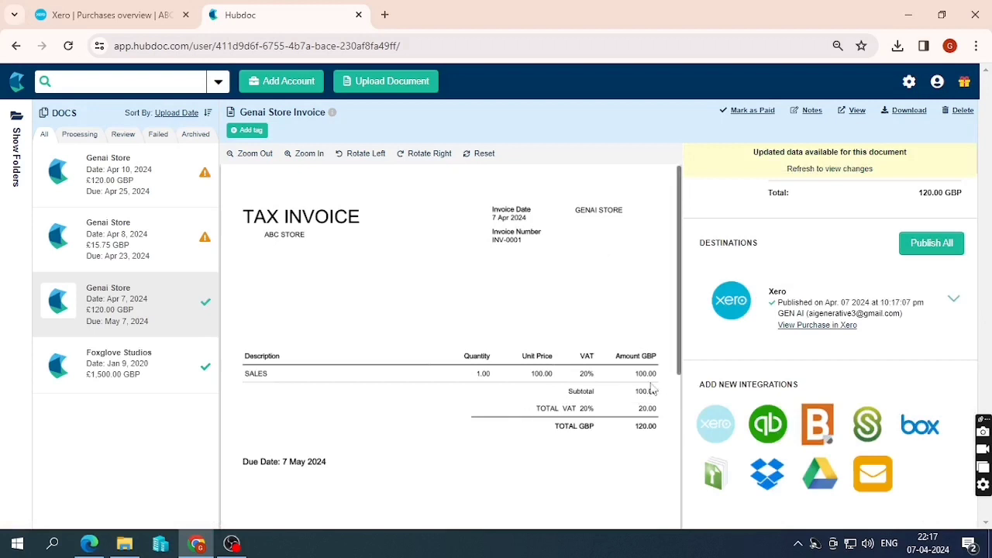
Open the GENAI STORE bill from Xero's refreshed Awaiting Payment list.
{"action": "left_click", "coordinate": [109, 15]}
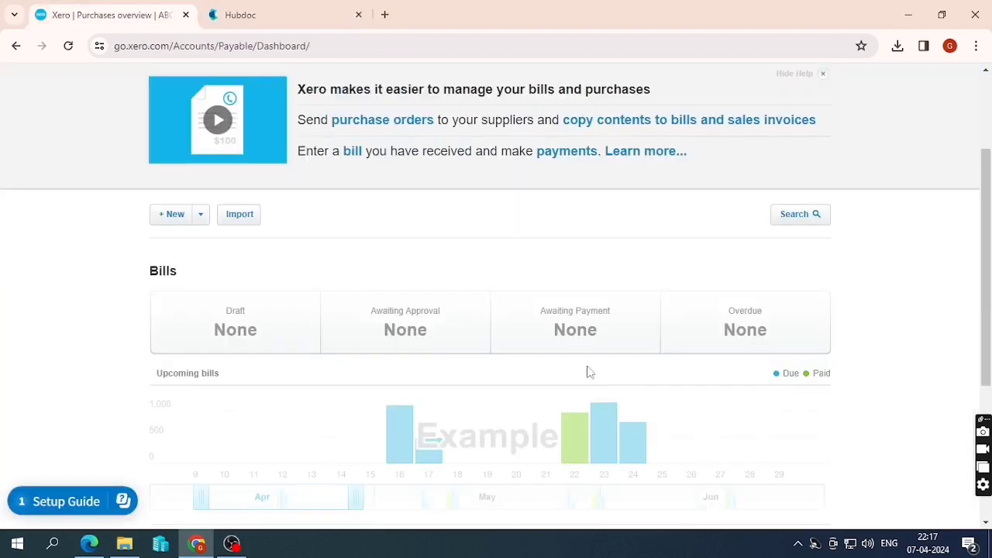
{"action": "left_click", "coordinate": [68, 45]}
{"action": "left_click", "coordinate": [566, 329]}
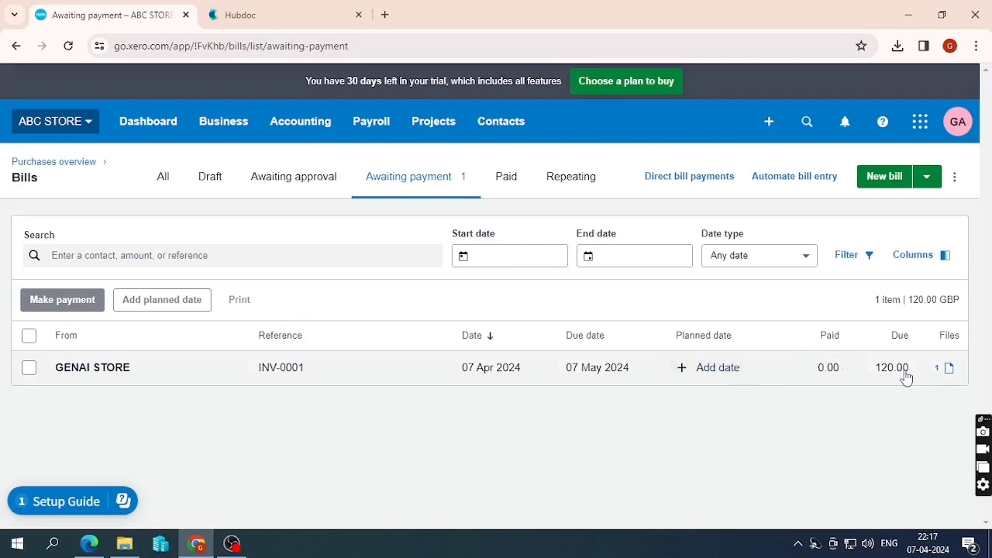
{"action": "left_click", "coordinate": [111, 371]}
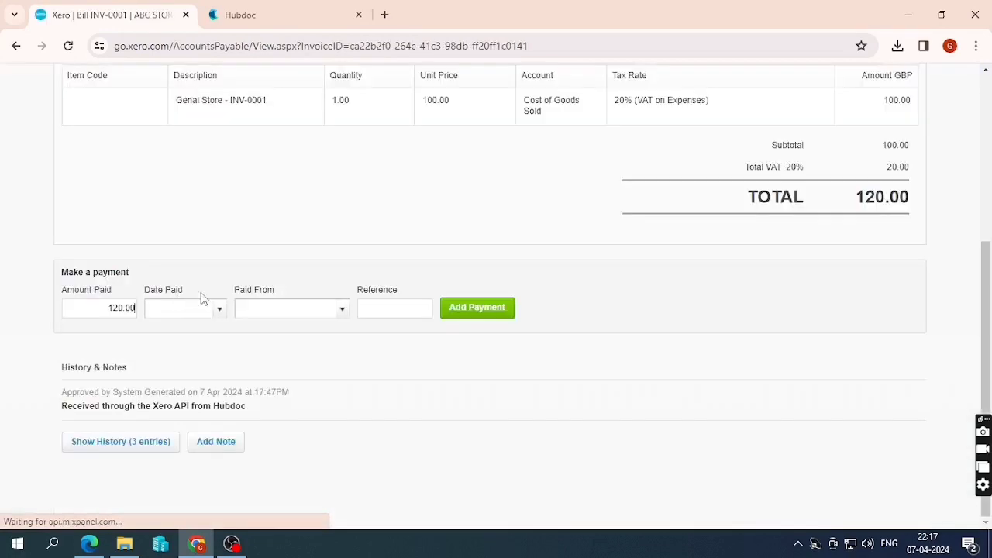
{"action": "scroll", "coordinate": [176, 261], "scroll_direction": "up", "scroll_amount": 3}
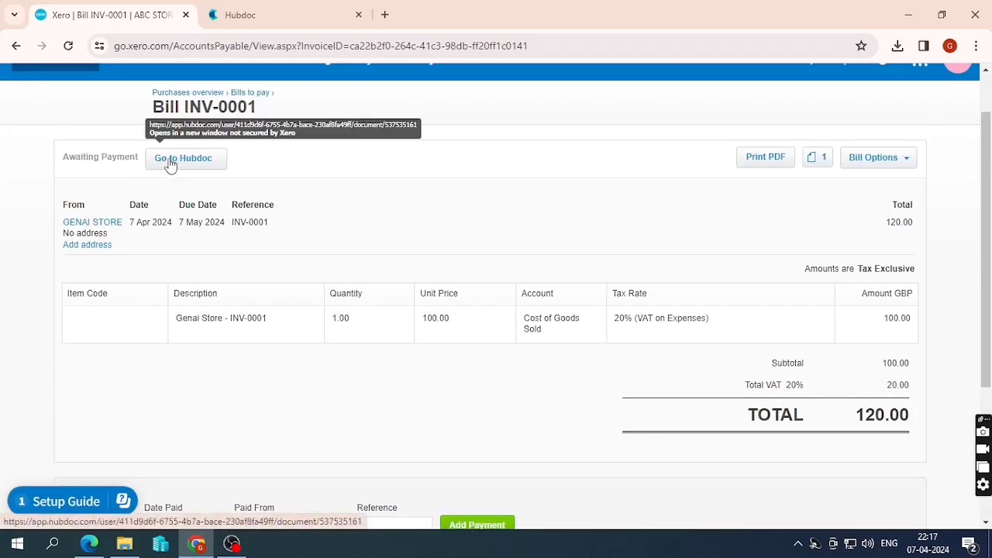
{"action": "scroll", "coordinate": [665, 298], "scroll_direction": "down", "scroll_amount": 2}
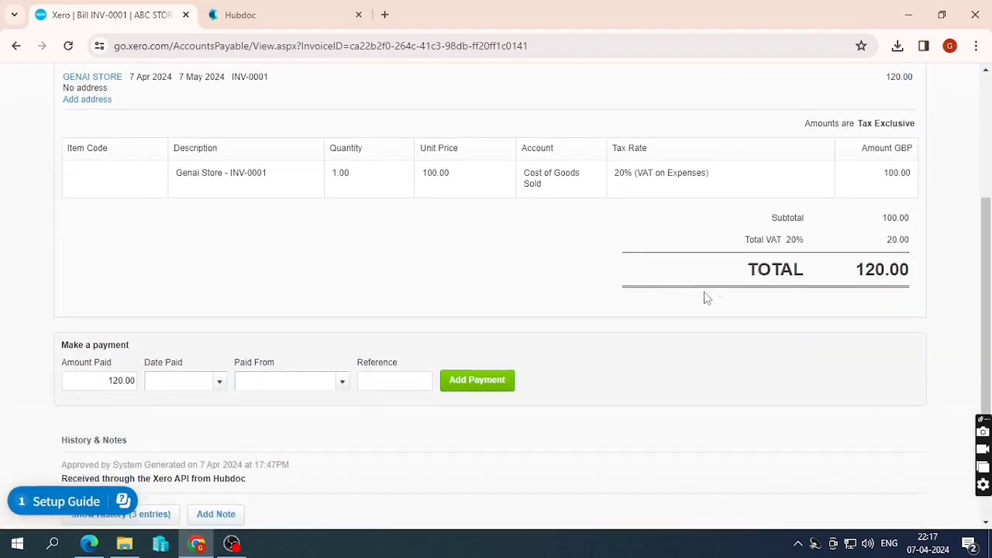
{"action": "scroll", "coordinate": [697, 292], "scroll_direction": "up", "scroll_amount": 3}
Preview the invoice PDF attached to bill INV-0001.
{"action": "left_click", "coordinate": [817, 223]}
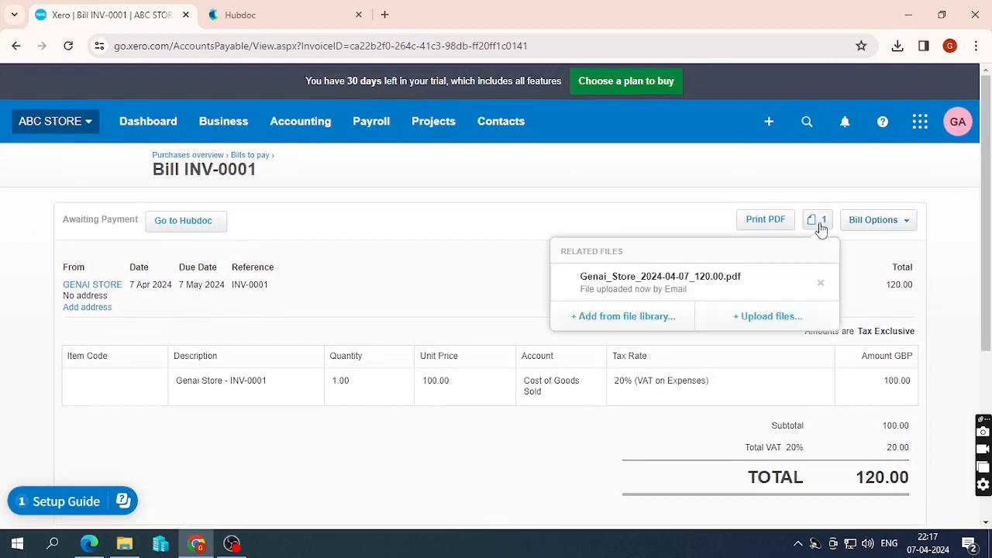
{"action": "left_click", "coordinate": [630, 287]}
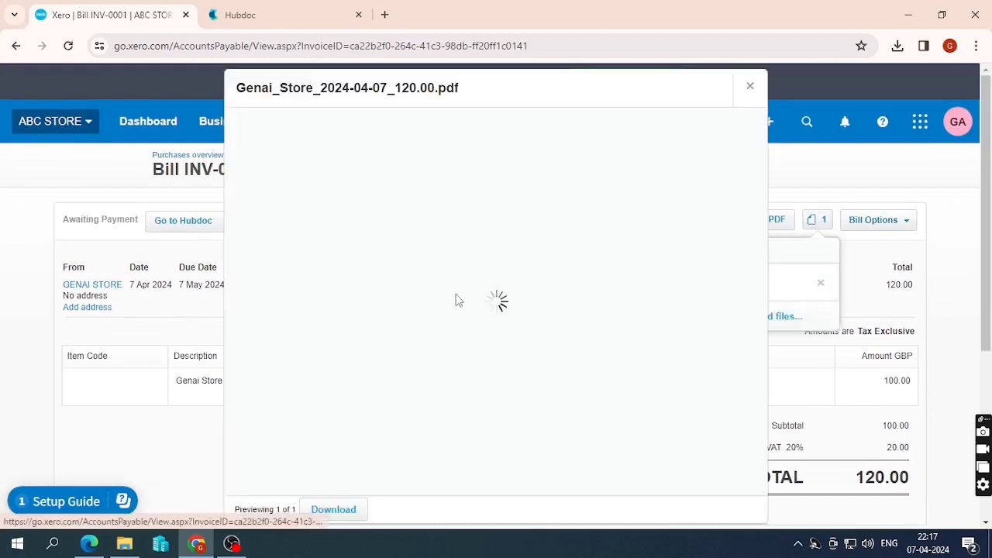
{"action": "scroll", "coordinate": [496, 264], "scroll_direction": "down", "scroll_amount": 2}
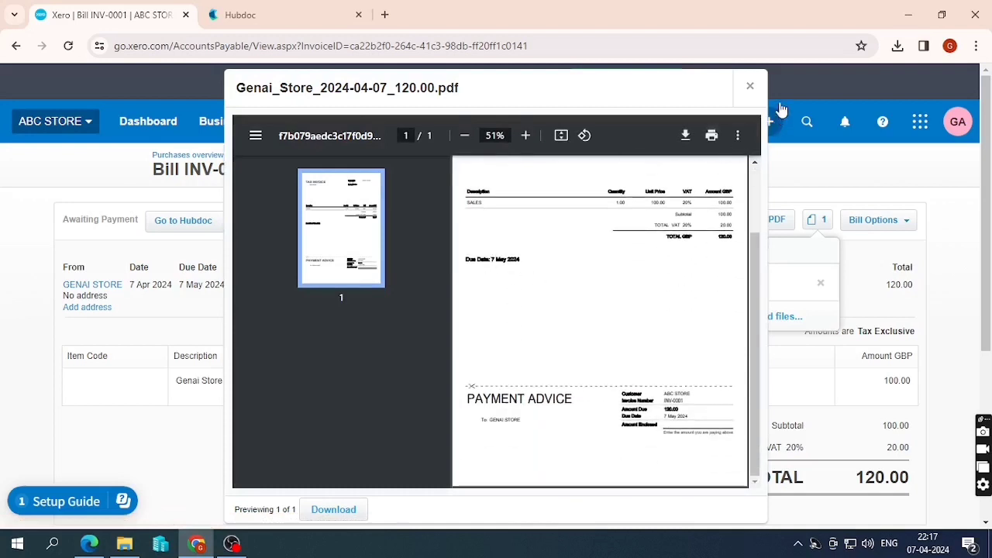
{"action": "left_click", "coordinate": [750, 87]}
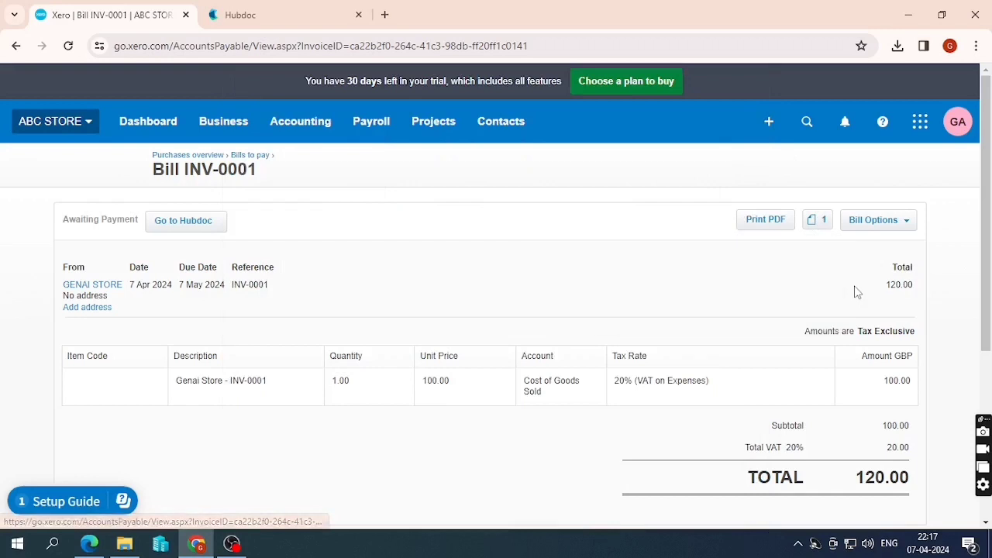
{"action": "scroll", "coordinate": [855, 287], "scroll_direction": "down", "scroll_amount": 3}
{"action": "scroll", "coordinate": [655, 335], "scroll_direction": "up", "scroll_amount": 3}
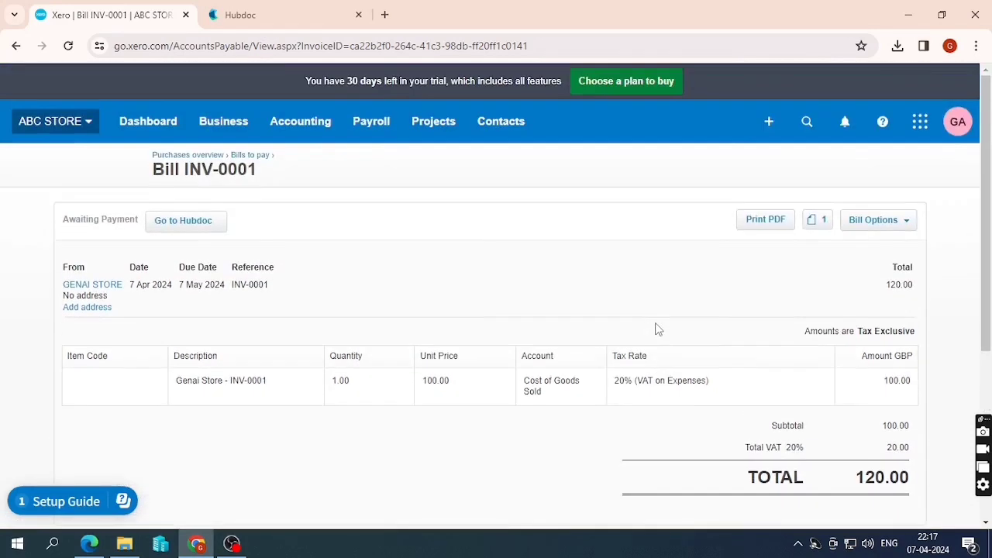
Return to the Xero purchases overview, then go back to Hubdoc.
{"action": "left_click", "coordinate": [909, 226]}
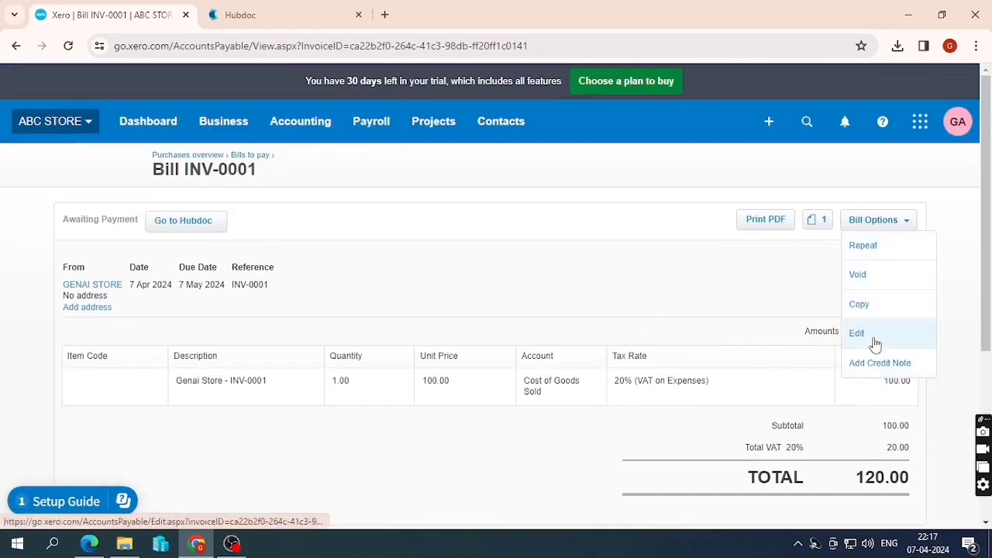
{"action": "left_click", "coordinate": [178, 154]}
{"action": "scroll", "coordinate": [393, 277], "scroll_direction": "down", "scroll_amount": 1}
{"action": "left_click", "coordinate": [272, 14]}
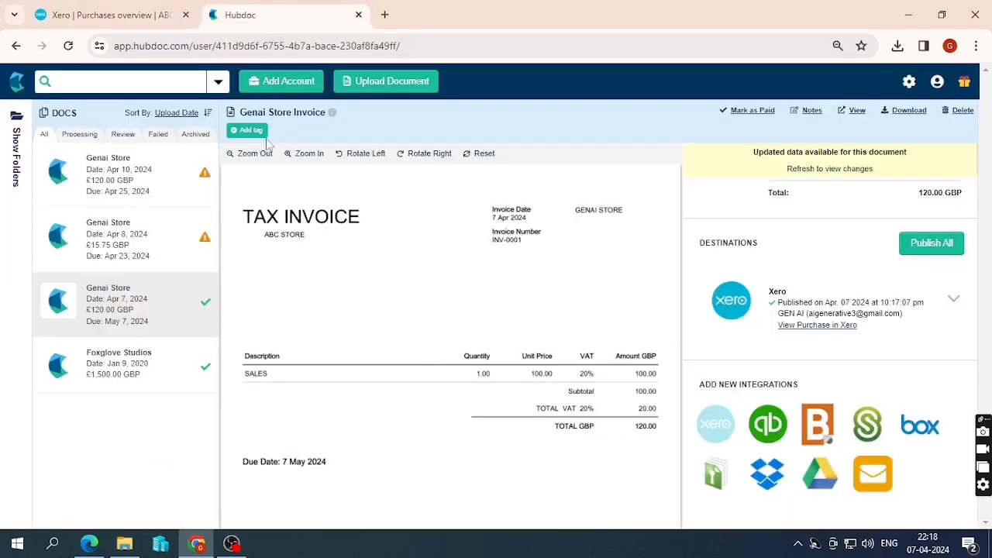
Open the Apr 8 Genai Store document from Review and classify it as an Invoice.
{"action": "left_click", "coordinate": [195, 136]}
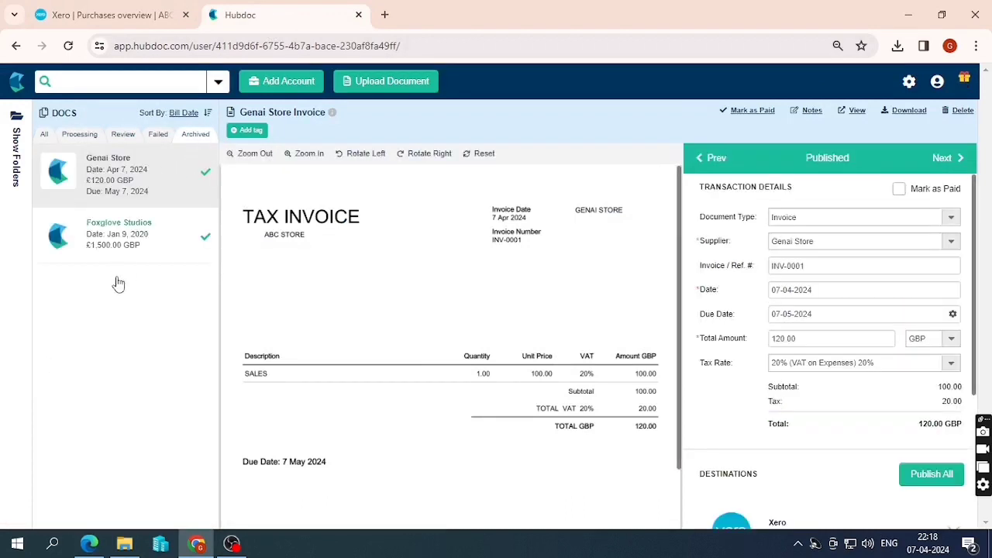
{"action": "left_click", "coordinate": [123, 135]}
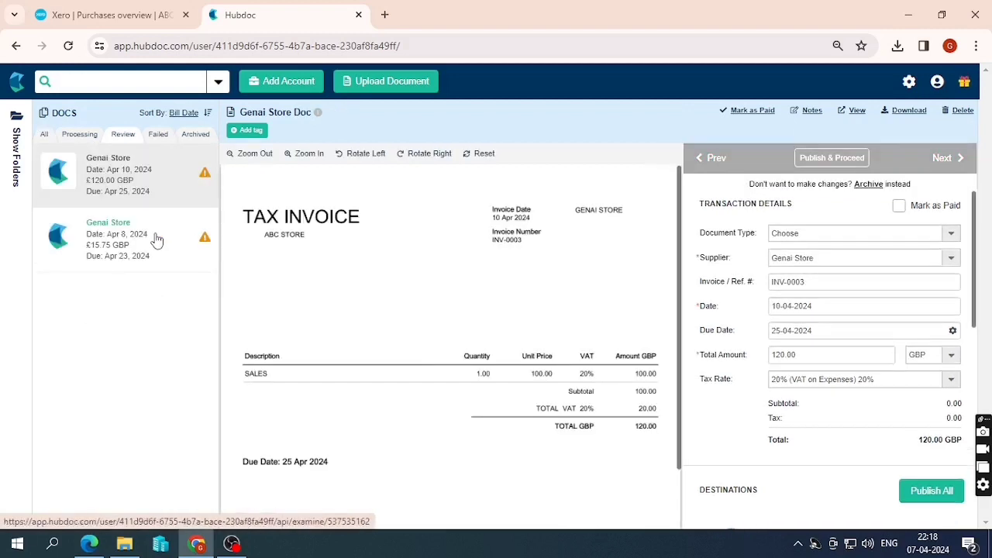
{"action": "left_click", "coordinate": [154, 239]}
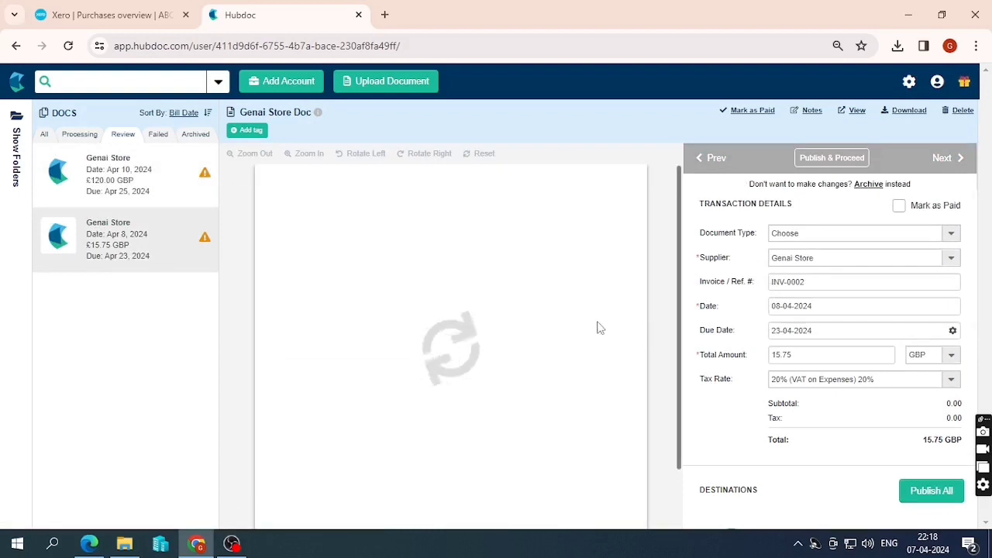
{"action": "left_click", "coordinate": [944, 234]}
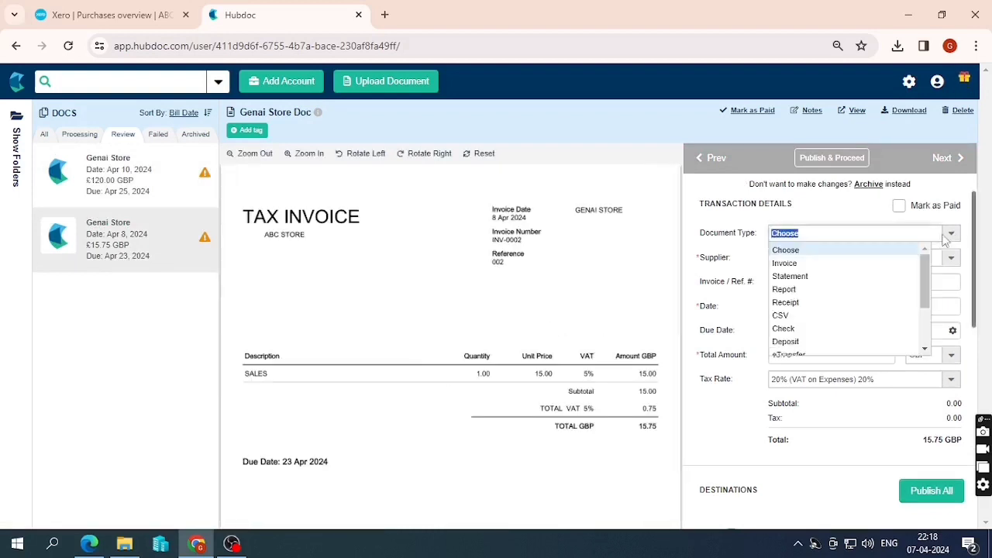
{"action": "left_click", "coordinate": [854, 263]}
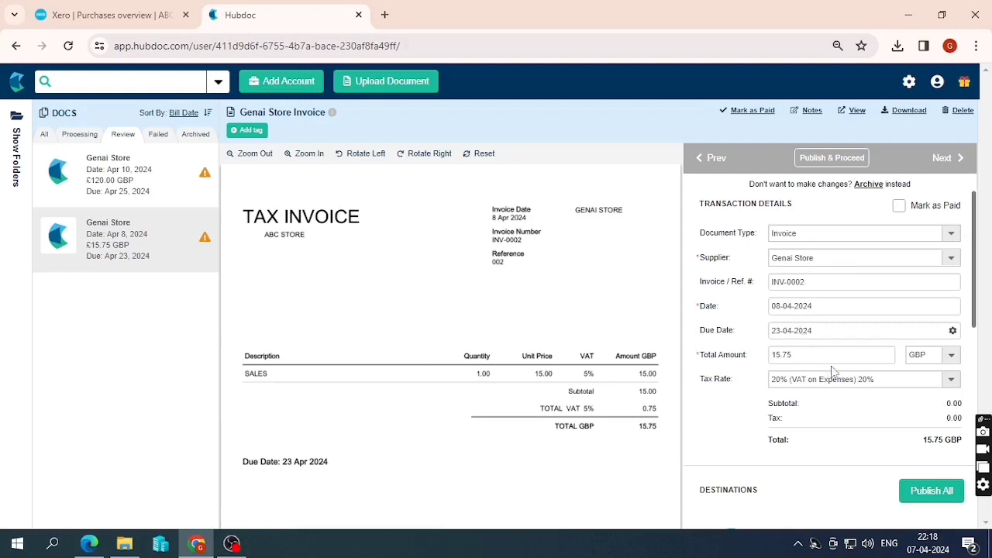
{"action": "scroll", "coordinate": [829, 371], "scroll_direction": "down", "scroll_amount": 1}
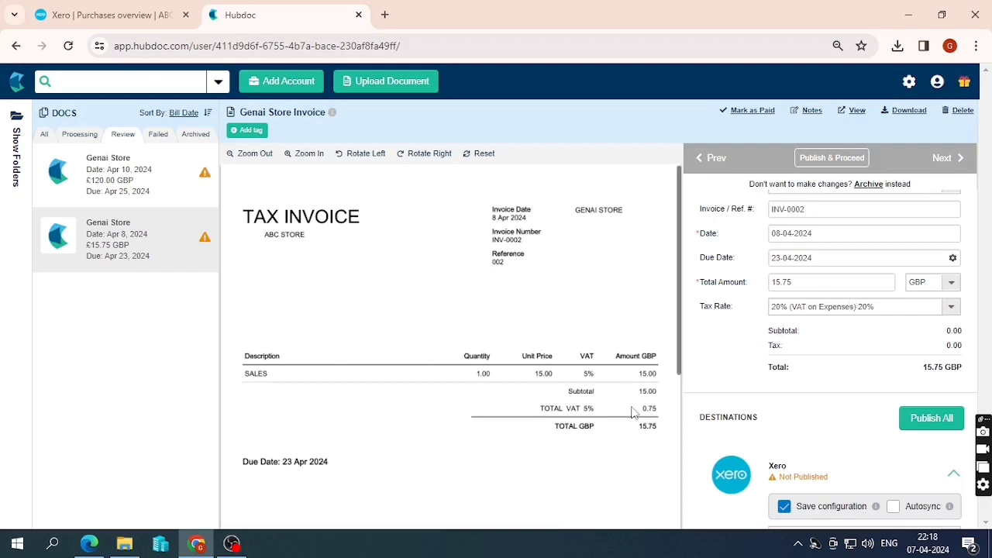
Set its tax rate to 5% VAT on Expenses.
{"action": "left_click", "coordinate": [951, 306]}
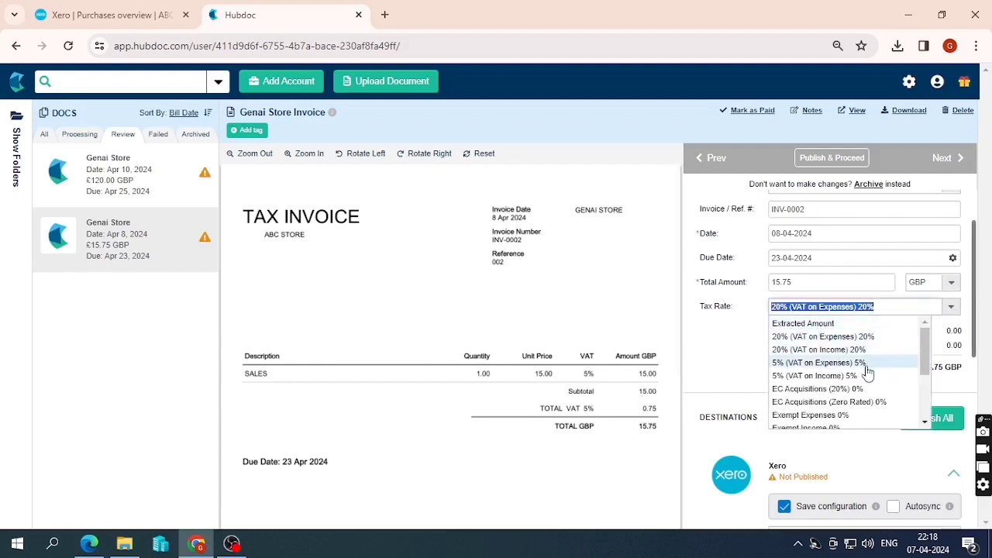
{"action": "left_click", "coordinate": [819, 363]}
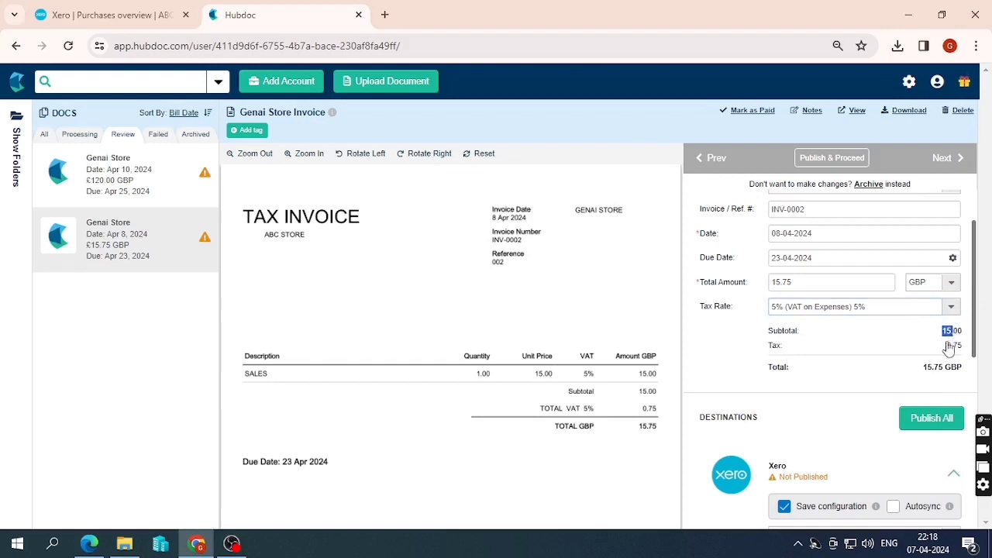
{"action": "scroll", "coordinate": [852, 310], "scroll_direction": "down", "scroll_amount": 5}
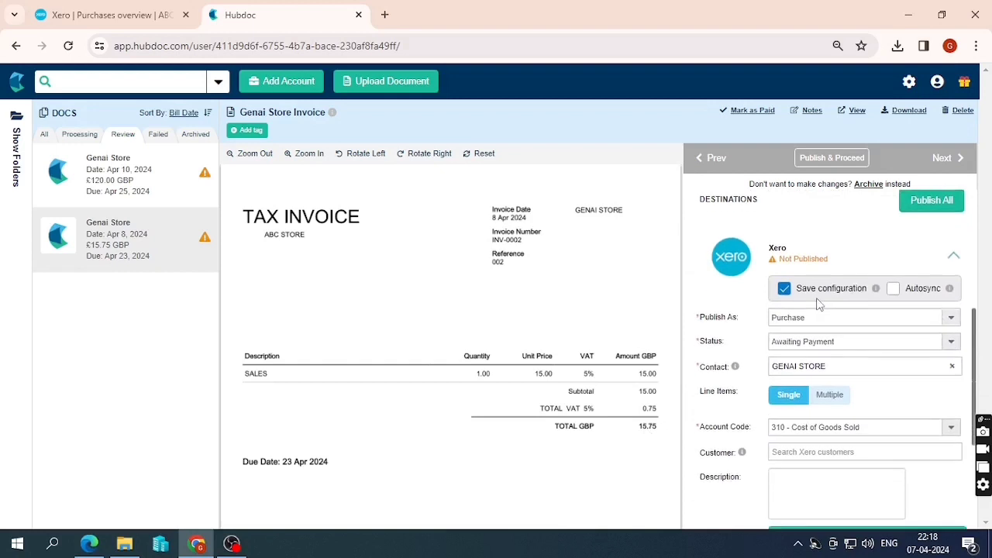
{"action": "scroll", "coordinate": [823, 270], "scroll_direction": "up", "scroll_amount": 2}
{"action": "scroll", "coordinate": [823, 270], "scroll_direction": "up", "scroll_amount": 1}
{"action": "scroll", "coordinate": [806, 380], "scroll_direction": "down", "scroll_amount": 1}
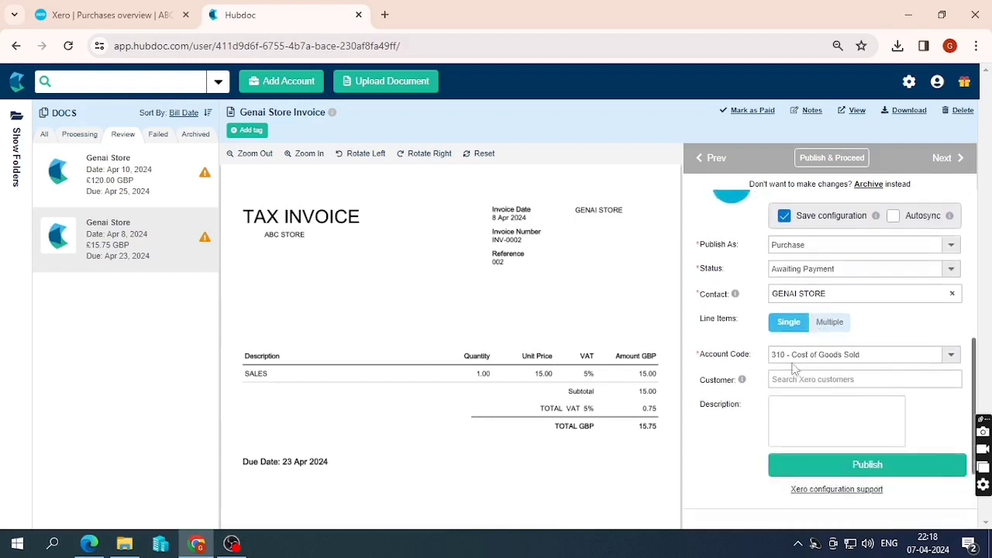
{"action": "scroll", "coordinate": [831, 397], "scroll_direction": "up", "scroll_amount": 2}
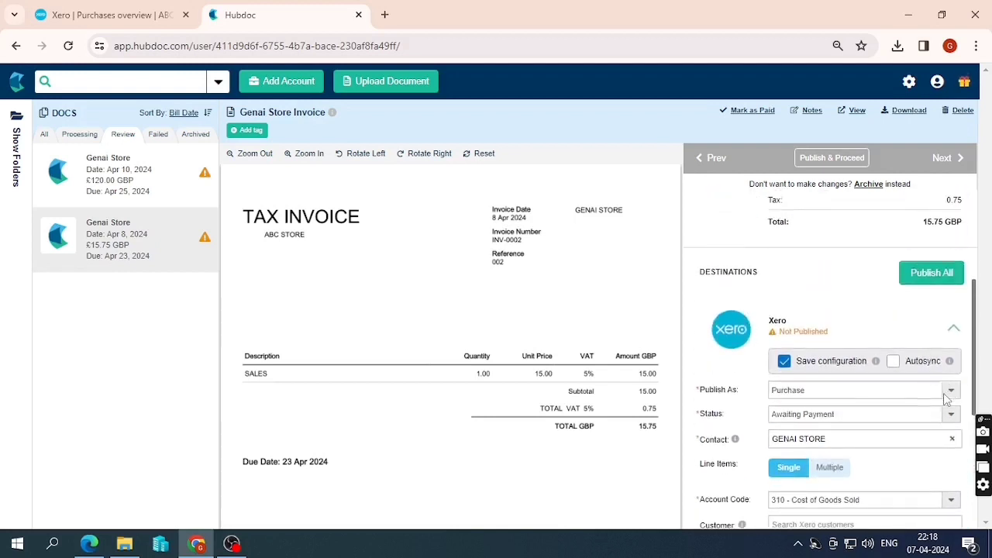
Set the Xero bill status for INV-0002 to Draft.
{"action": "left_click", "coordinate": [952, 416]}
{"action": "left_click", "coordinate": [822, 430]}
{"action": "mouse_move", "coordinate": [735, 440]}
{"action": "scroll", "coordinate": [733, 442], "scroll_direction": "down", "scroll_amount": 3}
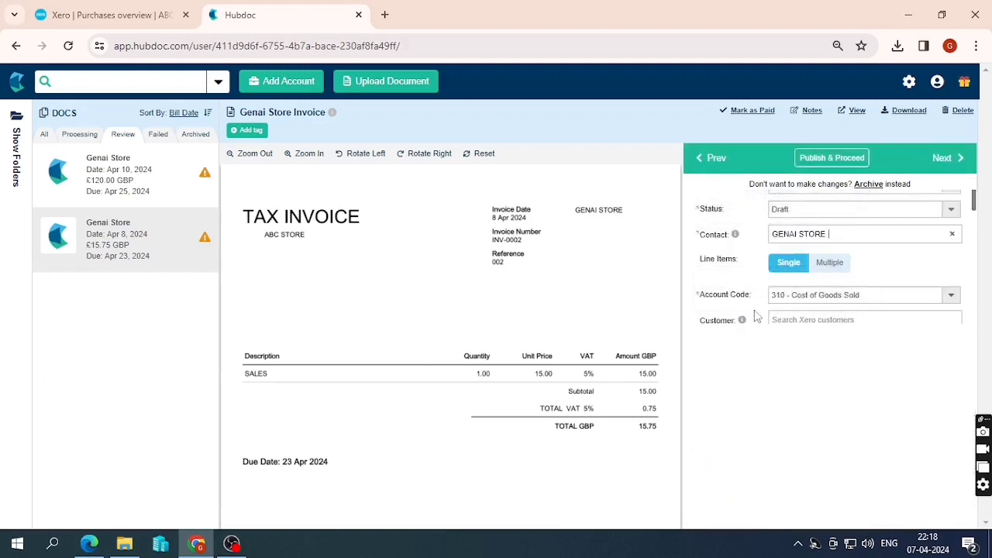
{"action": "scroll", "coordinate": [755, 318], "scroll_direction": "up", "scroll_amount": 3}
{"action": "scroll", "coordinate": [814, 273], "scroll_direction": "down", "scroll_amount": 5}
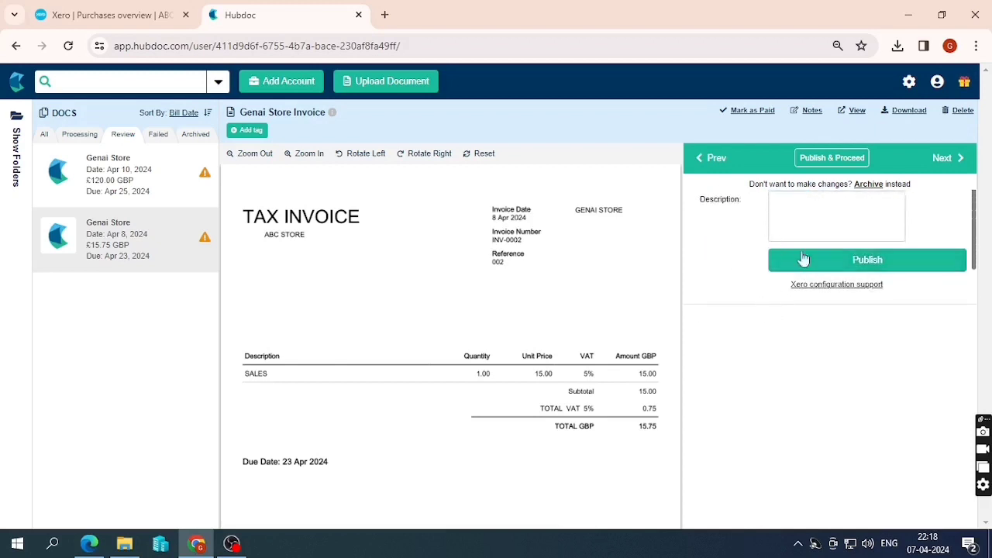
{"action": "scroll", "coordinate": [781, 248], "scroll_direction": "up", "scroll_amount": 3}
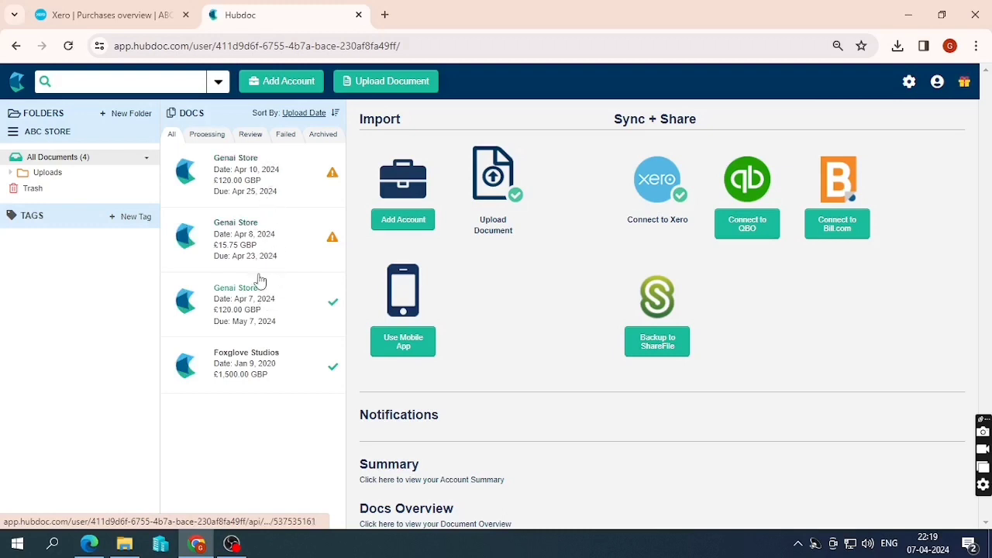
Open the £15.75 Genai Store invoice from the Review list.
{"action": "left_click", "coordinate": [252, 138]}
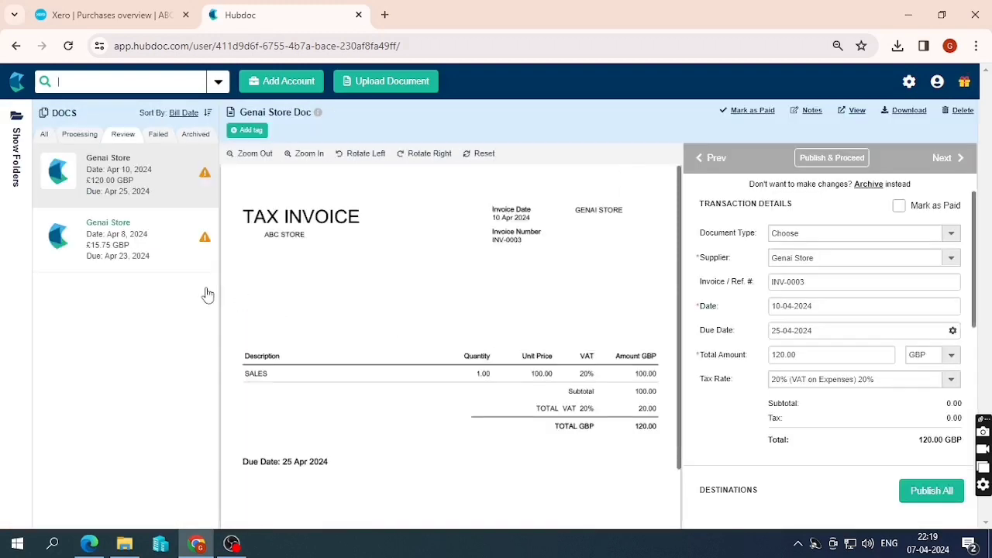
{"action": "left_click", "coordinate": [177, 246]}
{"action": "scroll", "coordinate": [740, 290], "scroll_direction": "down", "scroll_amount": 3}
{"action": "scroll", "coordinate": [852, 258], "scroll_direction": "up", "scroll_amount": 2}
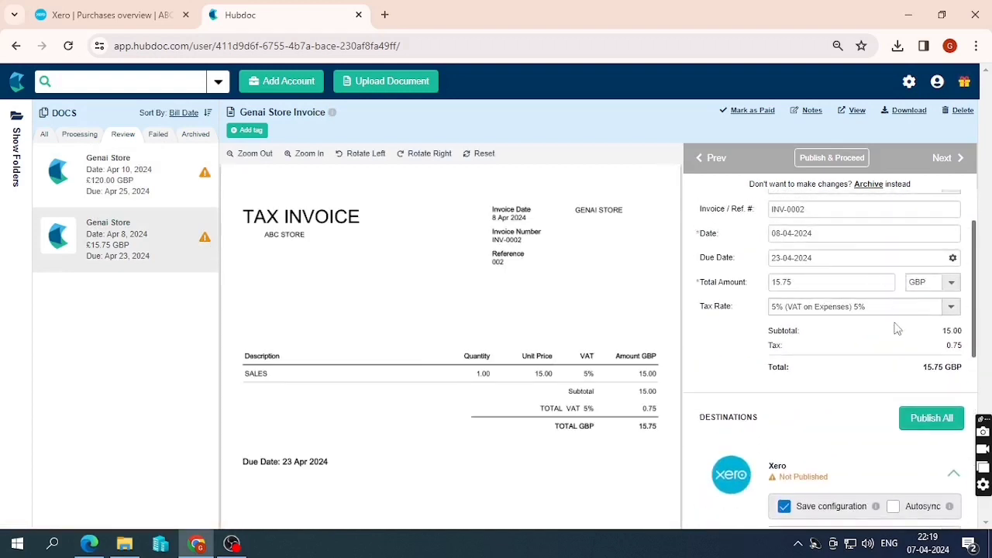
{"action": "scroll", "coordinate": [760, 314], "scroll_direction": "down", "scroll_amount": 3}
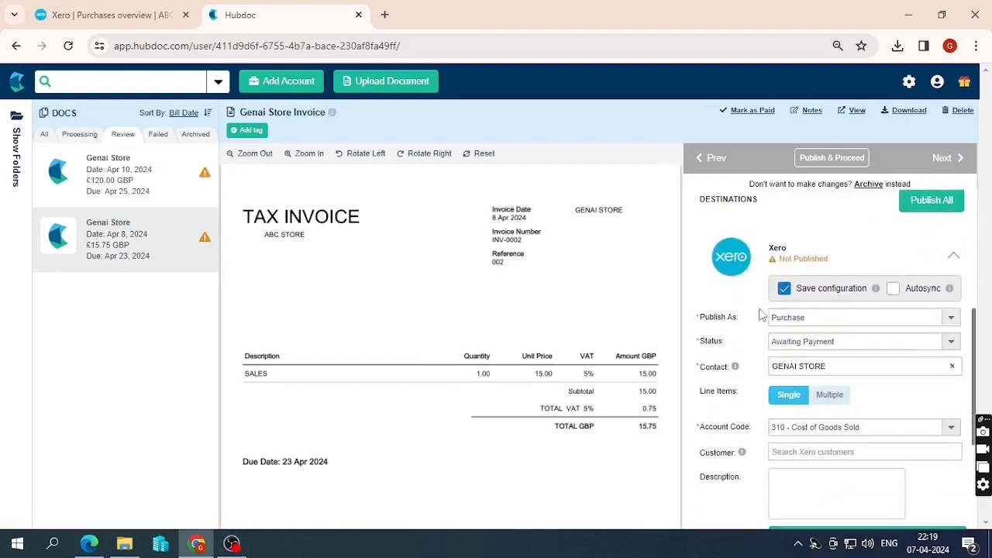
Publish INV-0002 to Xero with status Draft.
{"action": "left_click", "coordinate": [830, 341]}
{"action": "left_click", "coordinate": [800, 358]}
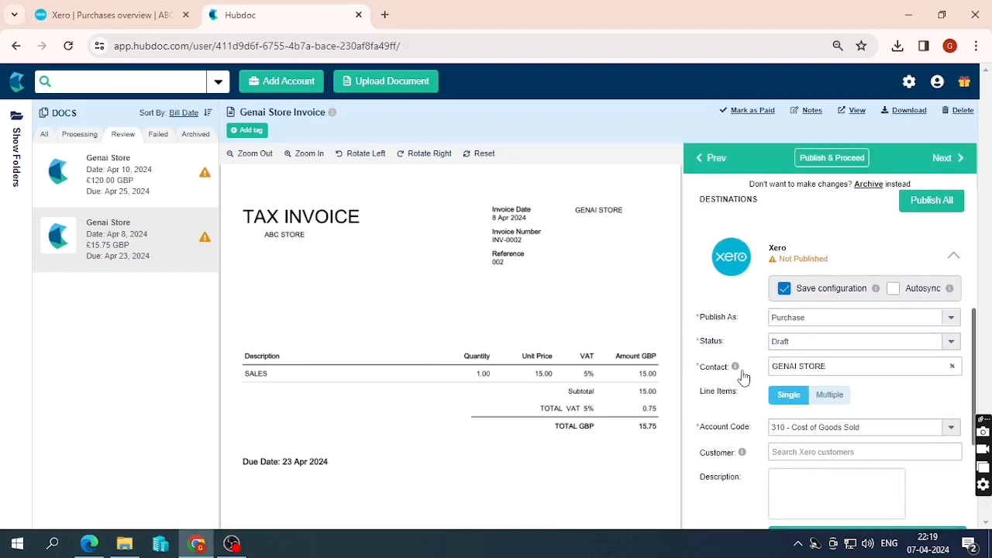
{"action": "scroll", "coordinate": [740, 376], "scroll_direction": "down", "scroll_amount": 2}
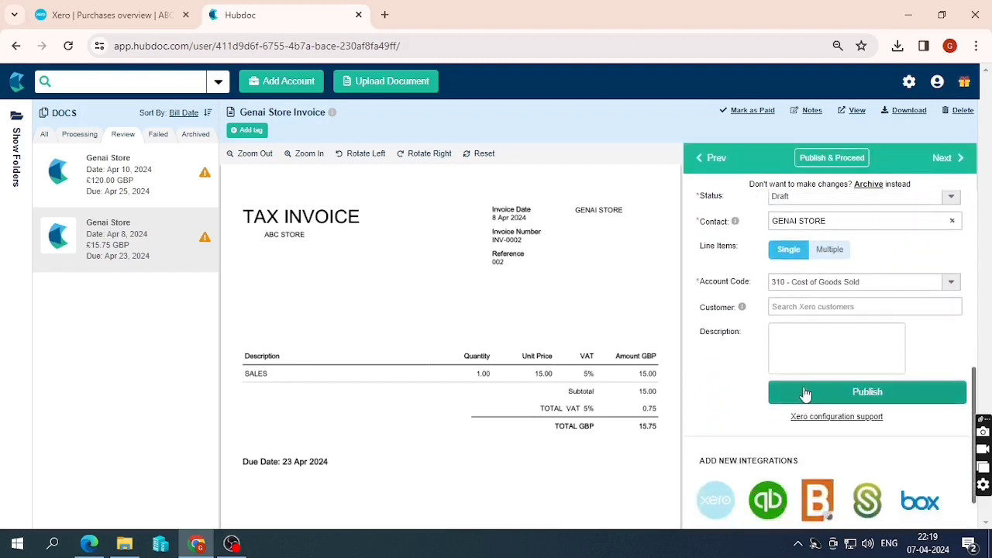
{"action": "left_click", "coordinate": [805, 394]}
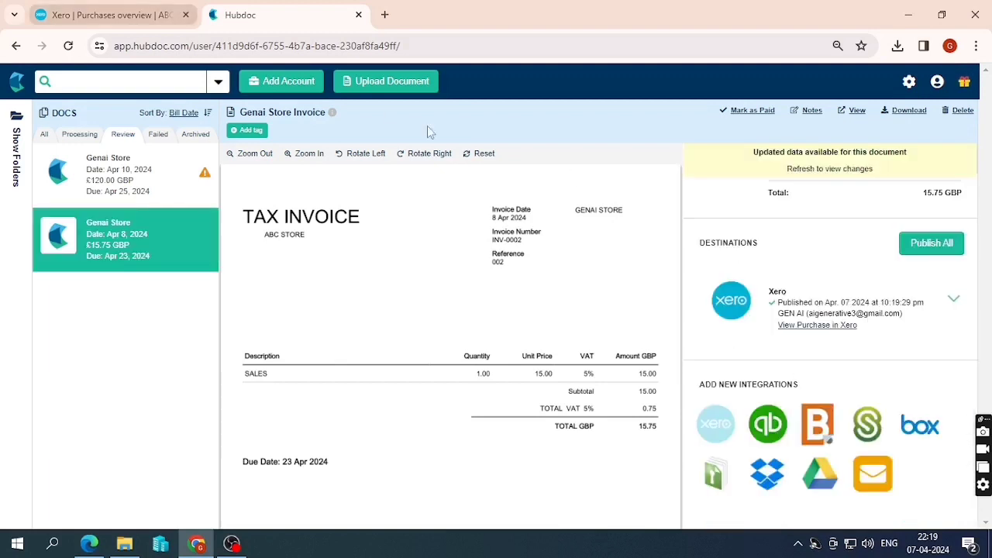
{"action": "left_click", "coordinate": [142, 24]}
Open GENAI STORE's draft bill INV-0002 for 15.75 in Xero and approve it.
{"action": "left_click", "coordinate": [69, 47]}
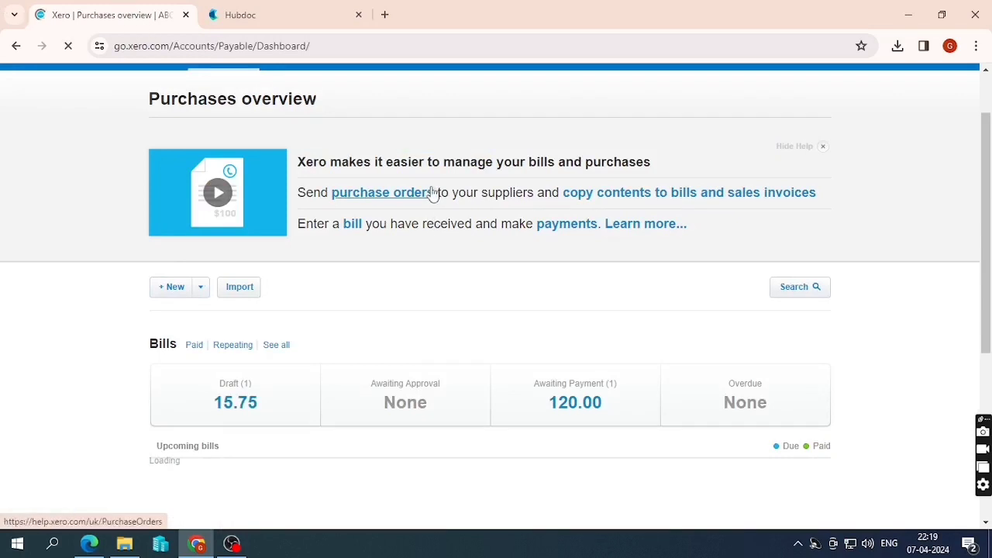
{"action": "left_click", "coordinate": [228, 401]}
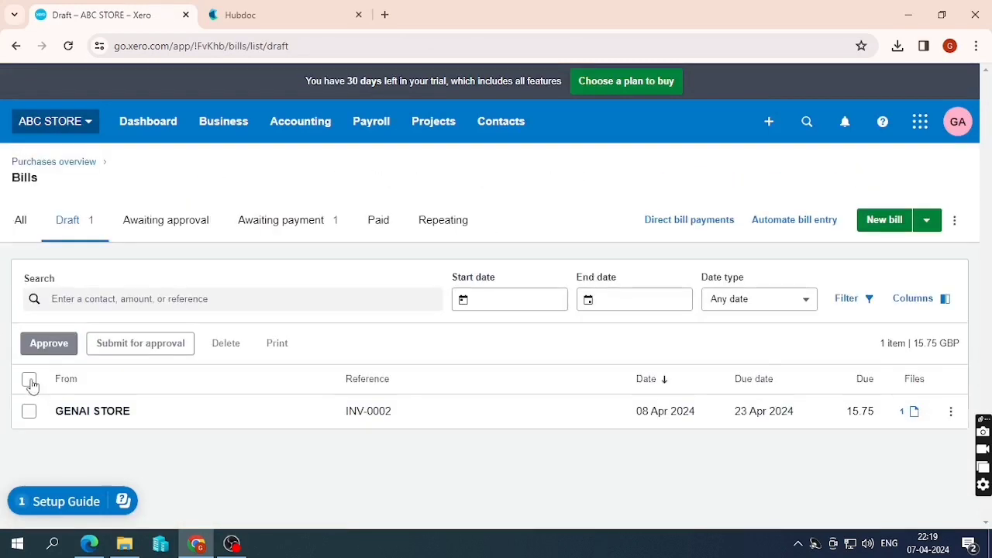
{"action": "left_click", "coordinate": [29, 380]}
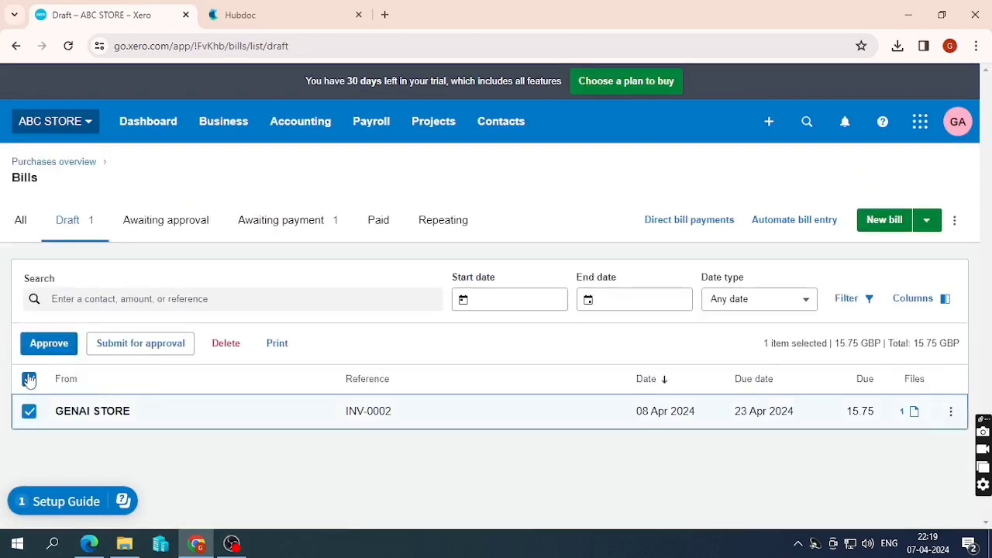
{"action": "left_click", "coordinate": [29, 380]}
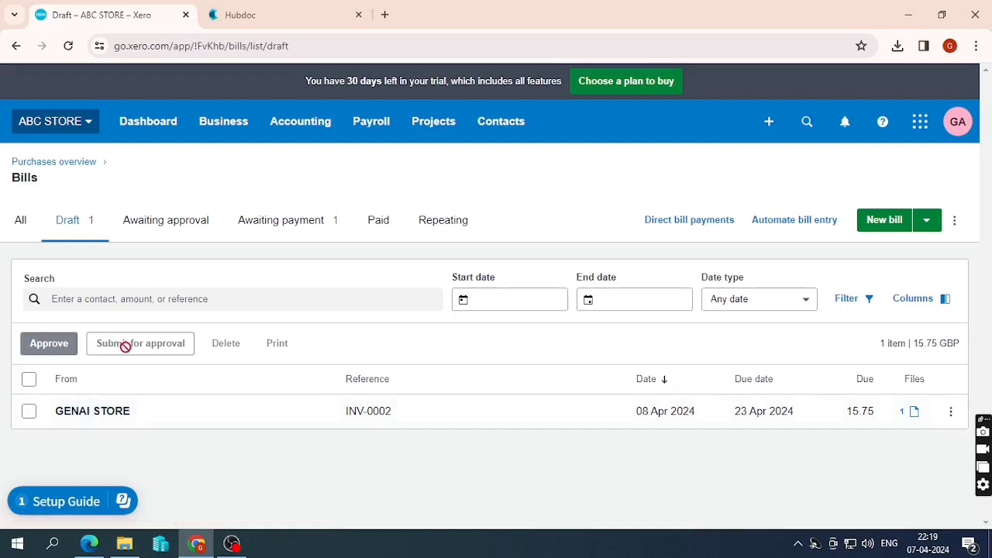
{"action": "left_click", "coordinate": [180, 415]}
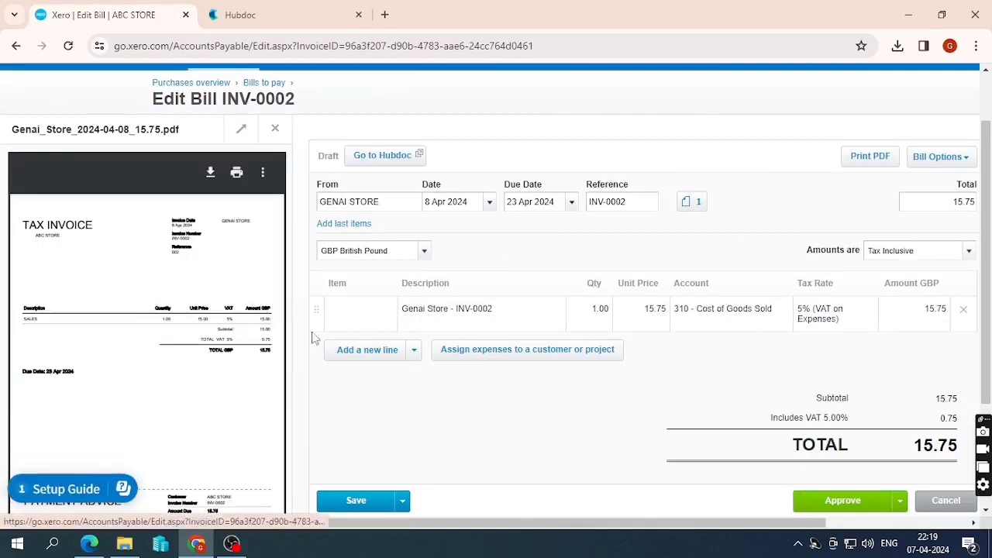
{"action": "left_click", "coordinate": [827, 502]}
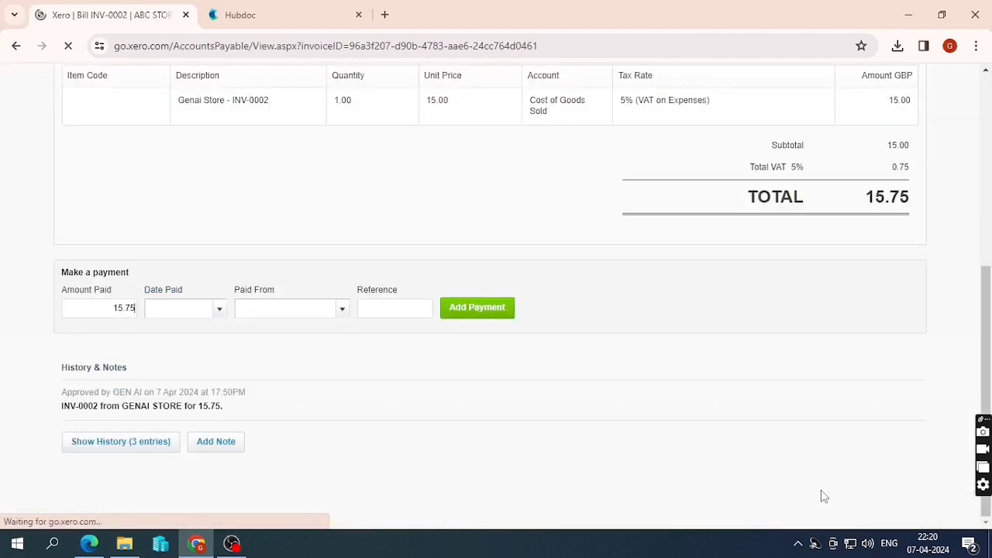
{"action": "left_click", "coordinate": [267, 6]}
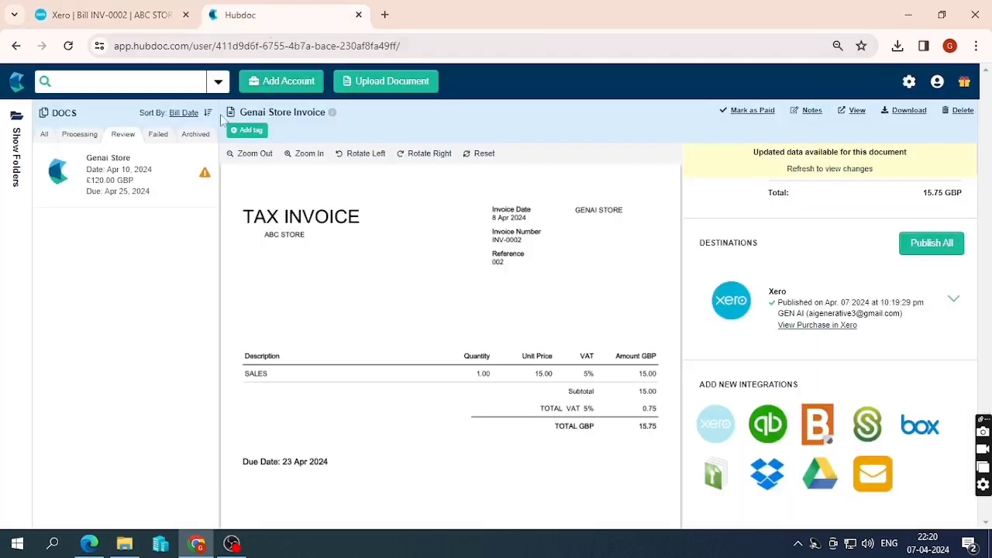
Classify the remaining £120.00 document as an Invoice with 20% VAT on Expenses.
{"action": "left_click", "coordinate": [93, 181]}
{"action": "left_click", "coordinate": [816, 233]}
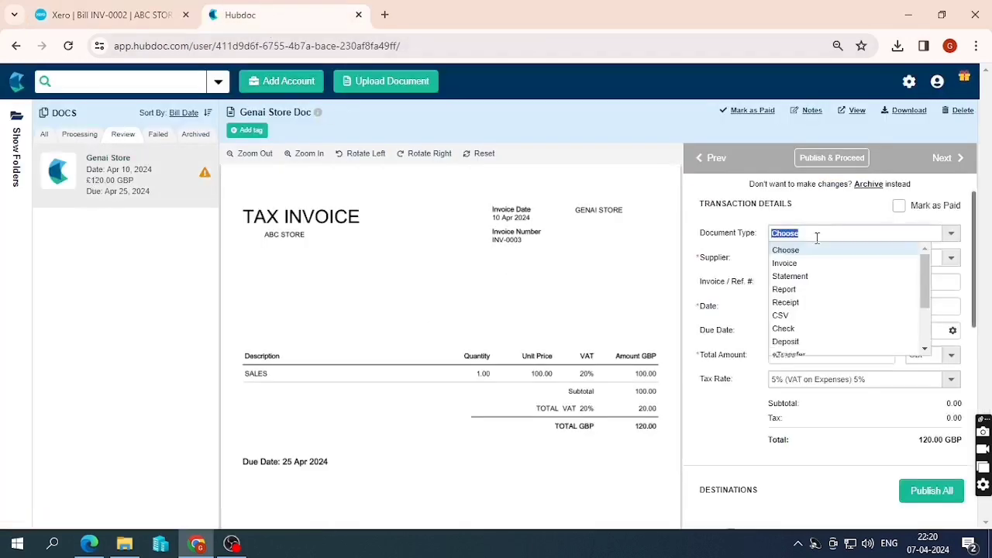
{"action": "left_click", "coordinate": [791, 265]}
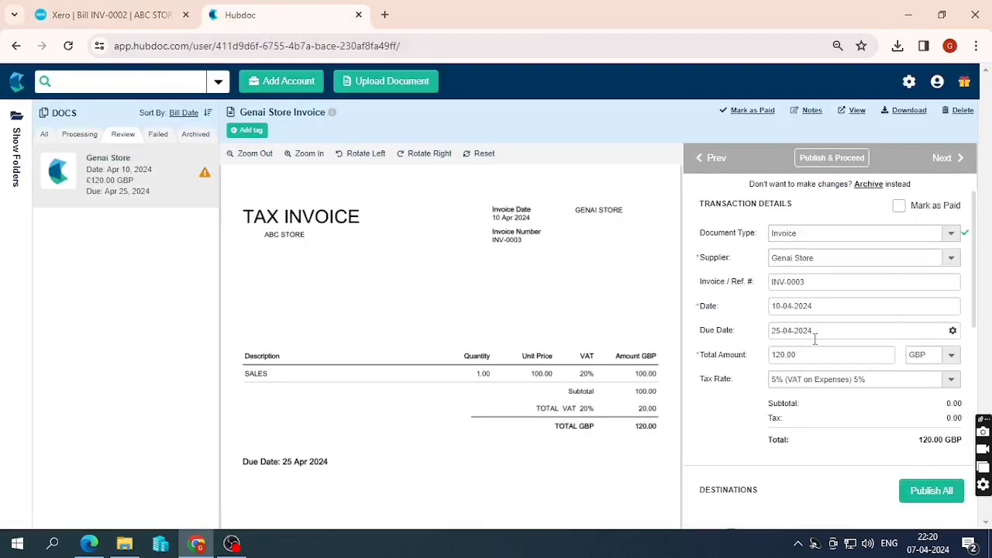
{"action": "scroll", "coordinate": [815, 336], "scroll_direction": "down", "scroll_amount": 3}
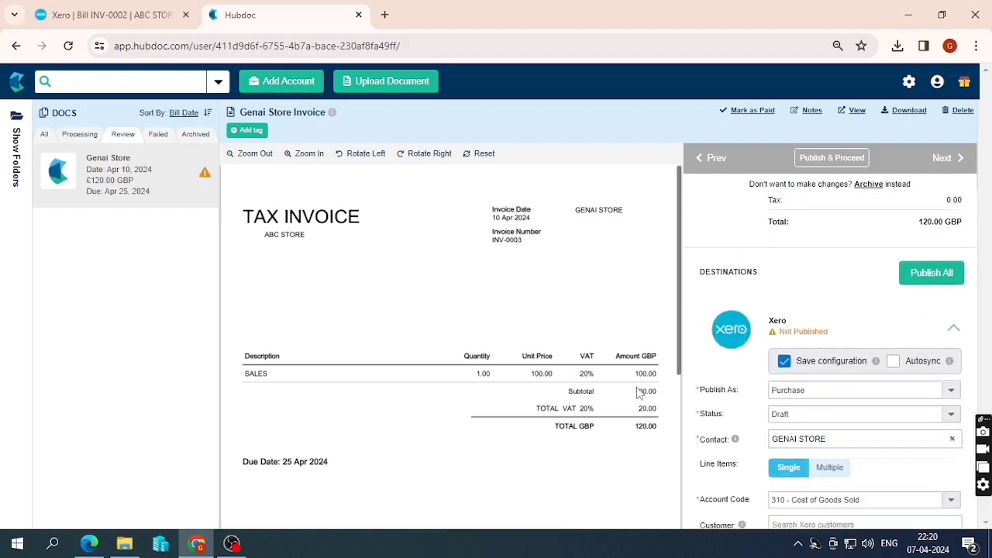
{"action": "scroll", "coordinate": [844, 312], "scroll_direction": "up", "scroll_amount": 1}
{"action": "left_click", "coordinate": [826, 234]}
{"action": "scroll", "coordinate": [810, 263], "scroll_direction": "down", "scroll_amount": 1}
{"action": "scroll", "coordinate": [812, 272], "scroll_direction": "up", "scroll_amount": 1}
{"action": "left_click", "coordinate": [814, 265]}
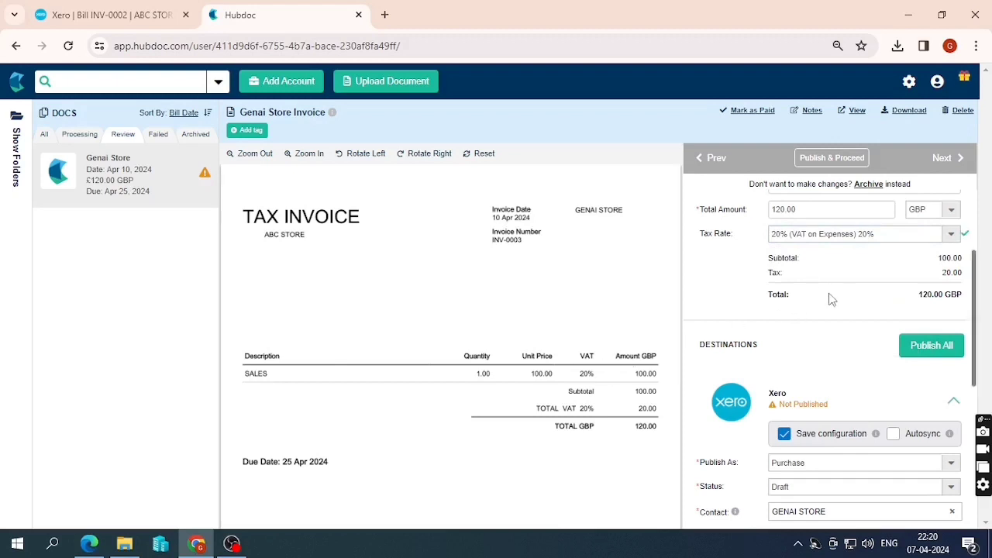
Publish INV-0003 to Xero with status Awaiting Payment.
{"action": "scroll", "coordinate": [817, 288], "scroll_direction": "down", "scroll_amount": 1}
{"action": "scroll", "coordinate": [815, 288], "scroll_direction": "down", "scroll_amount": 2}
{"action": "scroll", "coordinate": [815, 287], "scroll_direction": "up", "scroll_amount": 4}
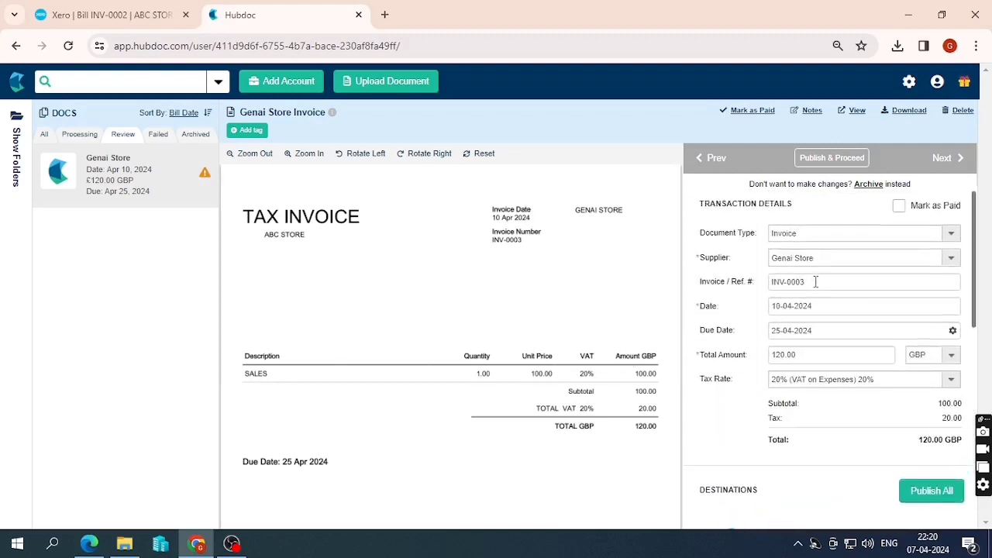
{"action": "scroll", "coordinate": [815, 283], "scroll_direction": "down", "scroll_amount": 5}
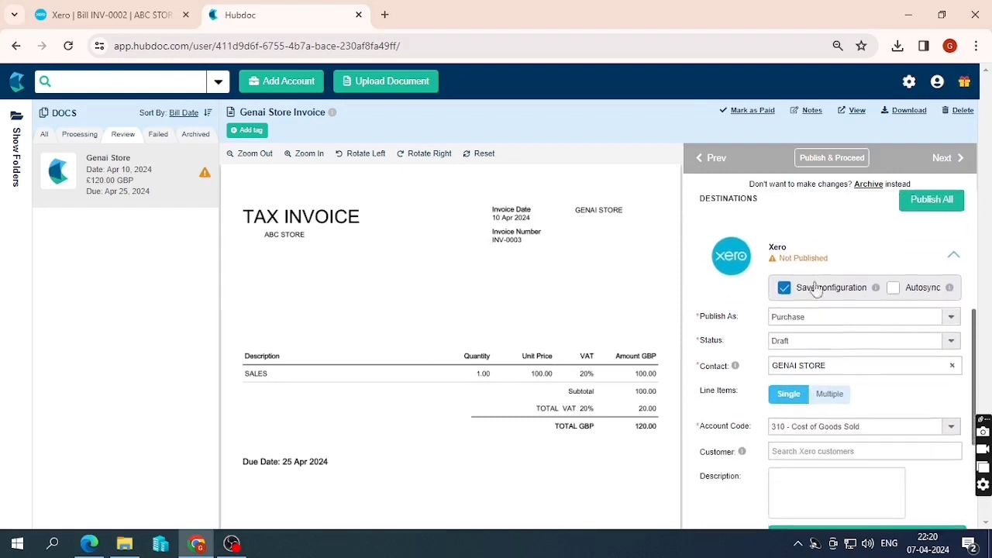
{"action": "left_click", "coordinate": [809, 270]}
{"action": "left_click", "coordinate": [808, 299]}
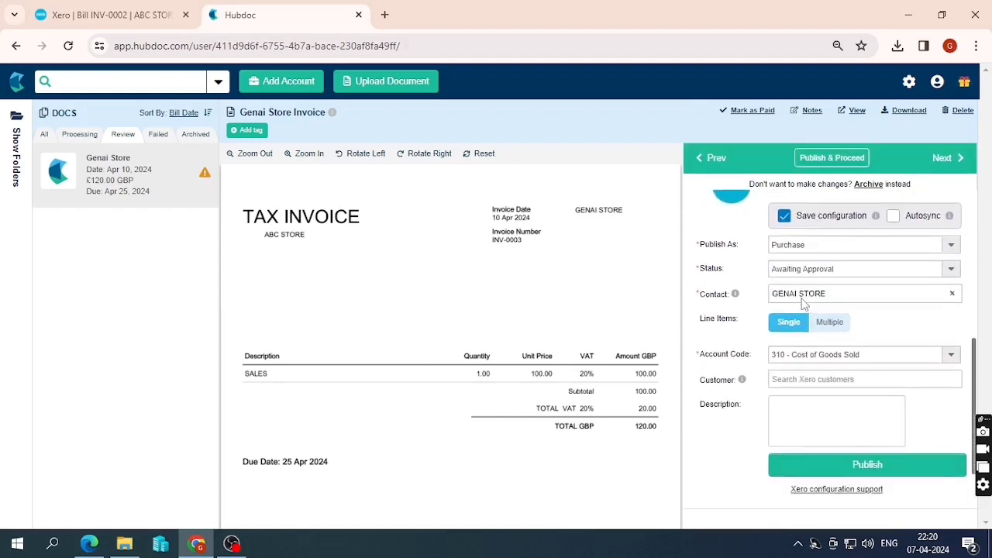
{"action": "left_click", "coordinate": [808, 270]}
{"action": "left_click", "coordinate": [817, 310]}
{"action": "scroll", "coordinate": [891, 346], "scroll_direction": "down", "scroll_amount": 1}
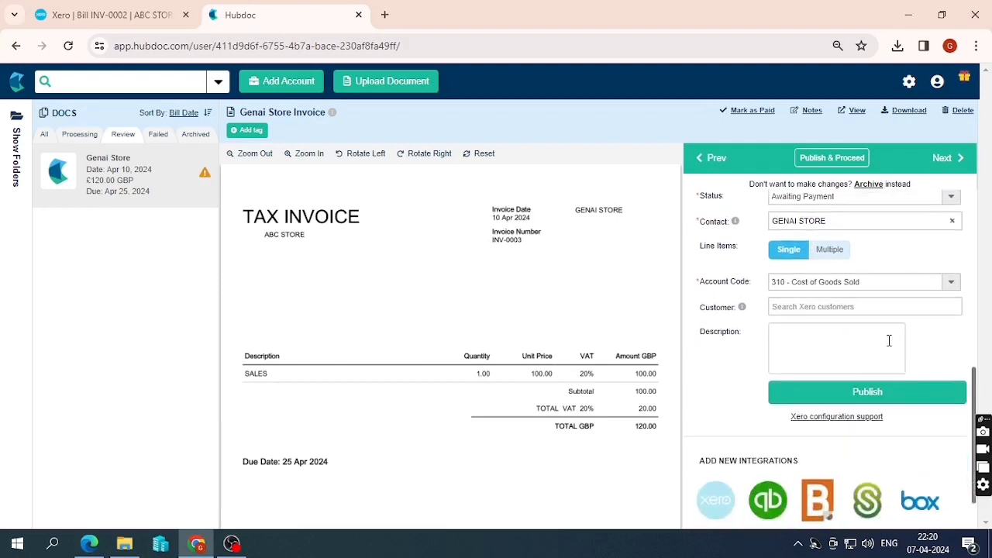
{"action": "left_click", "coordinate": [853, 397]}
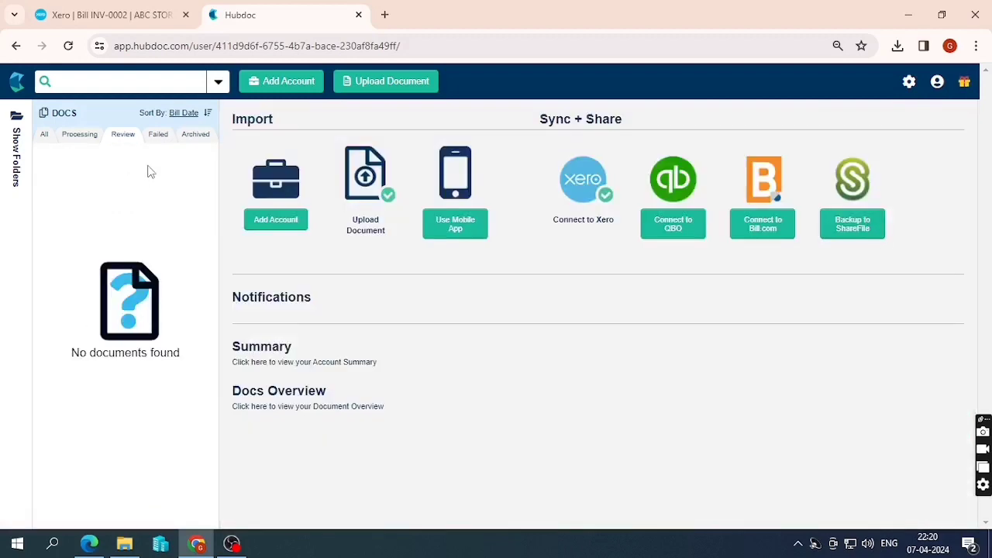
In Xero, list the Awaiting Payment bills: three GENAI STORE bills, INV-0001 to INV-0003, totalling 255.75 GBP.
{"action": "left_click", "coordinate": [108, 15]}
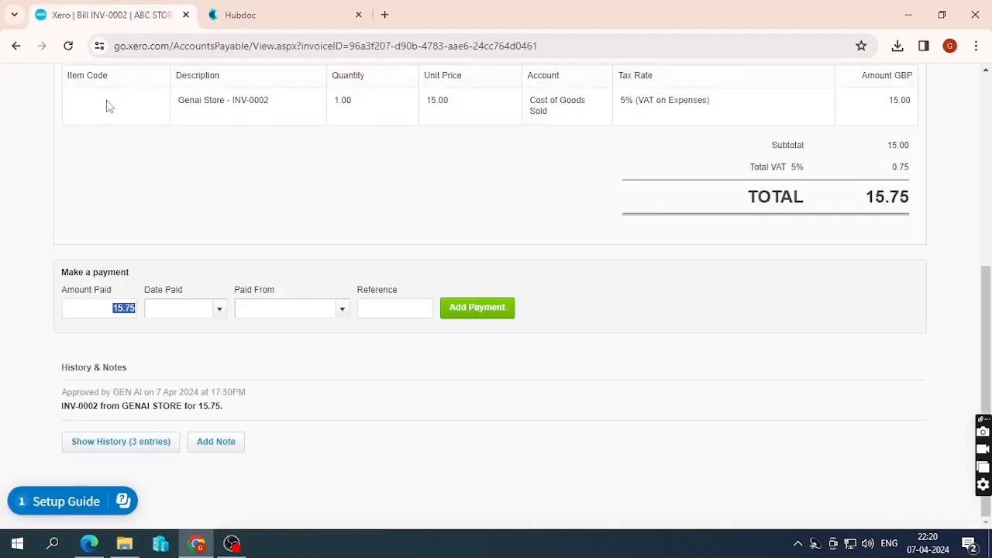
{"action": "scroll", "coordinate": [155, 124], "scroll_direction": "up", "scroll_amount": 5}
{"action": "left_click", "coordinate": [190, 153]}
{"action": "scroll", "coordinate": [531, 376], "scroll_direction": "down", "scroll_amount": 1}
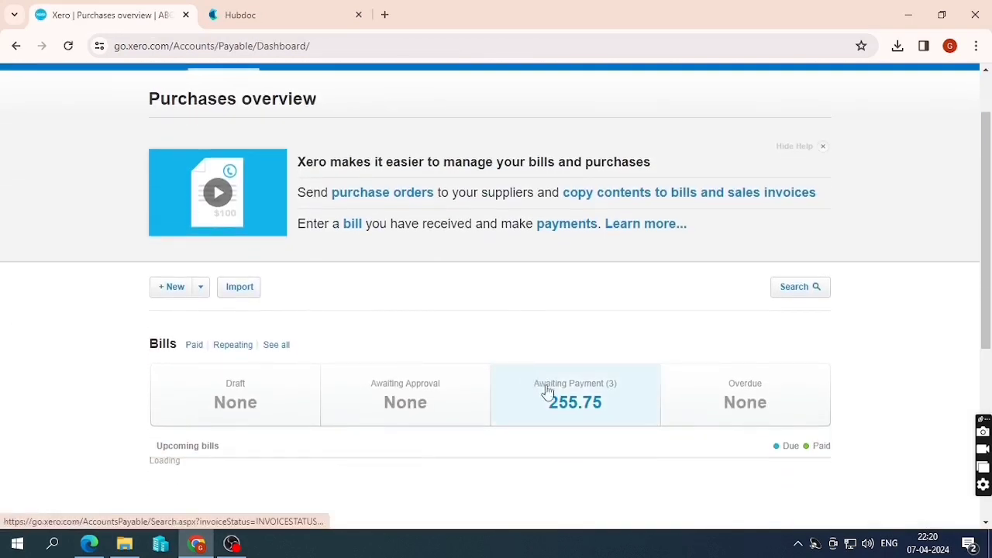
{"action": "left_click", "coordinate": [552, 407]}
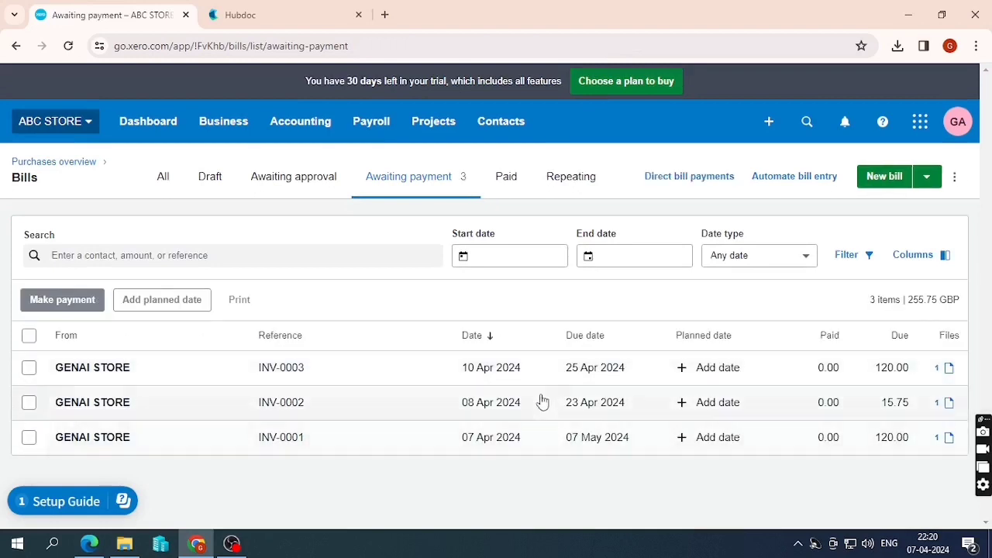
{"action": "left_click", "coordinate": [248, 15]}
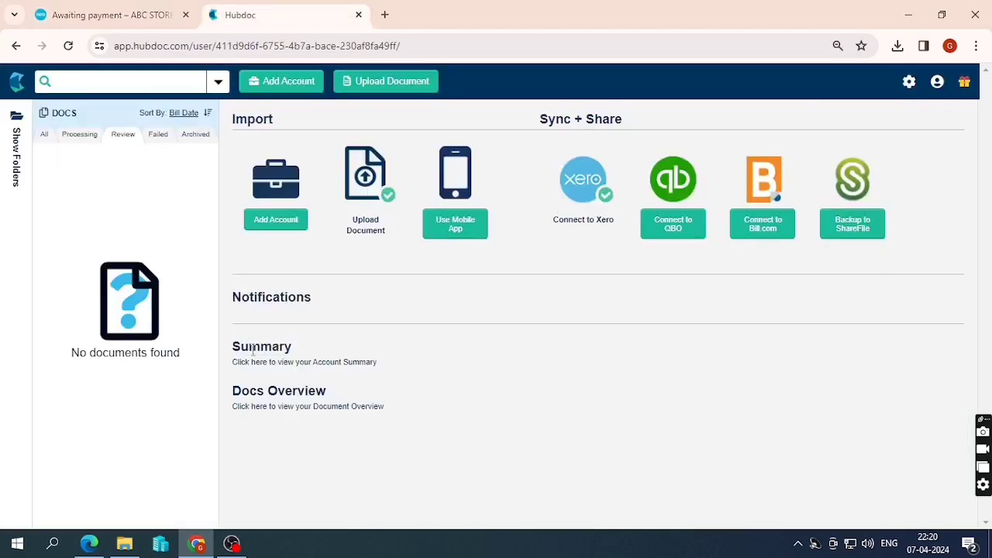
Show the Genai Store folder under Uploads with its three invoices, and open the folder's options menu.
{"action": "left_click", "coordinate": [195, 135]}
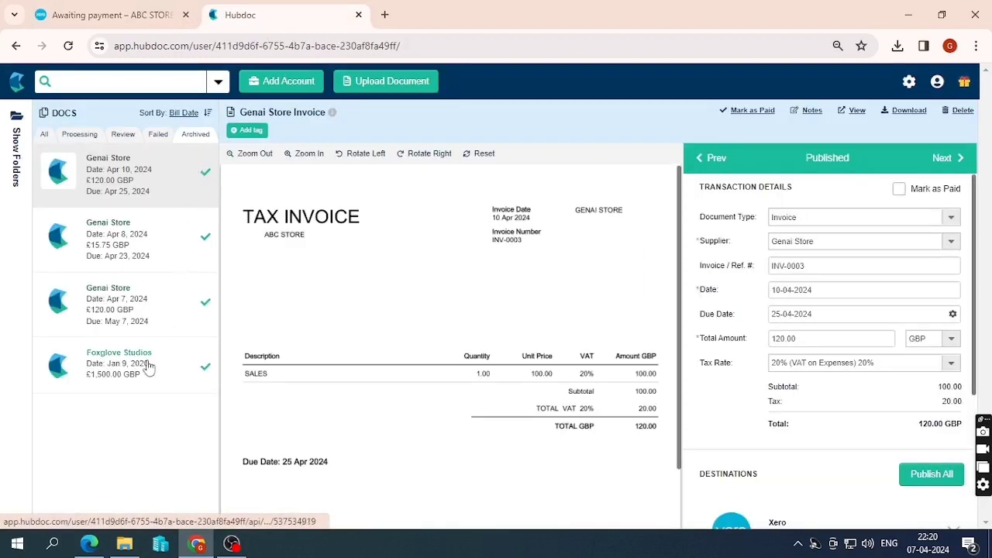
{"action": "left_click", "coordinate": [10, 172]}
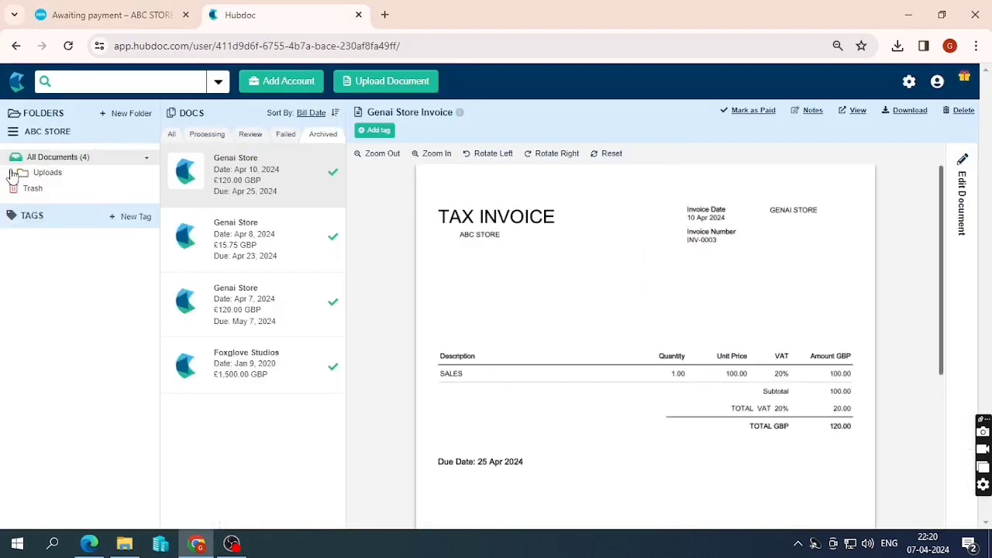
{"action": "left_click", "coordinate": [48, 174]}
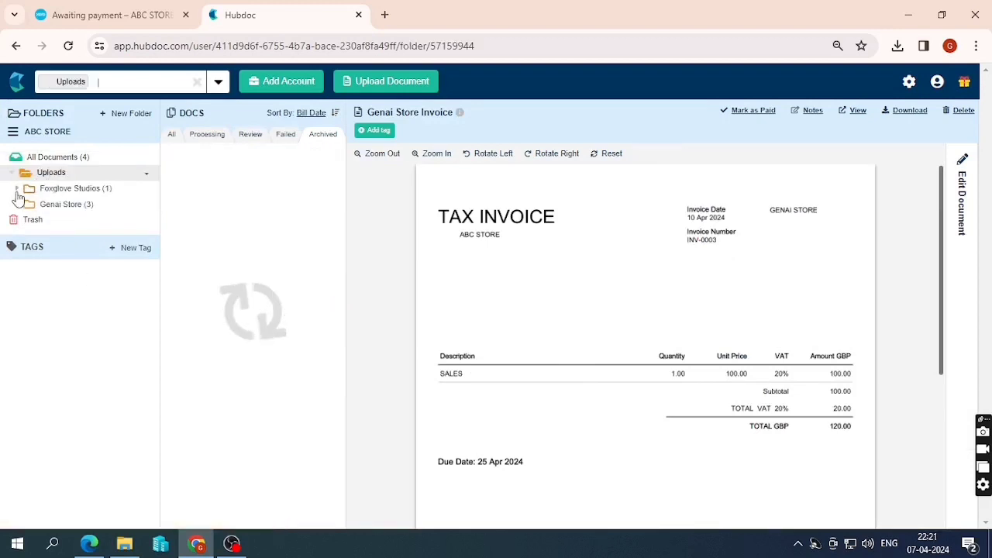
{"action": "left_click", "coordinate": [68, 204]}
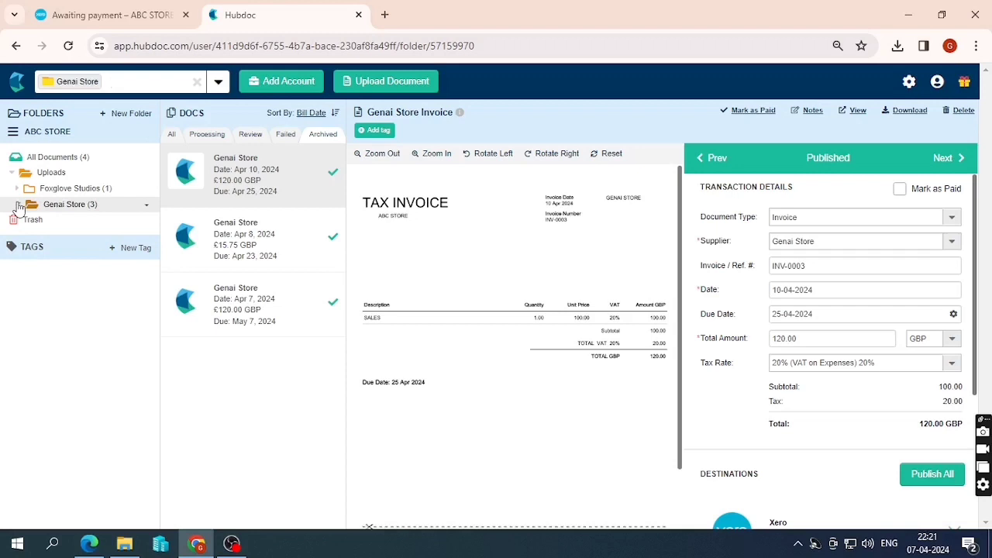
{"action": "left_click", "coordinate": [18, 206]}
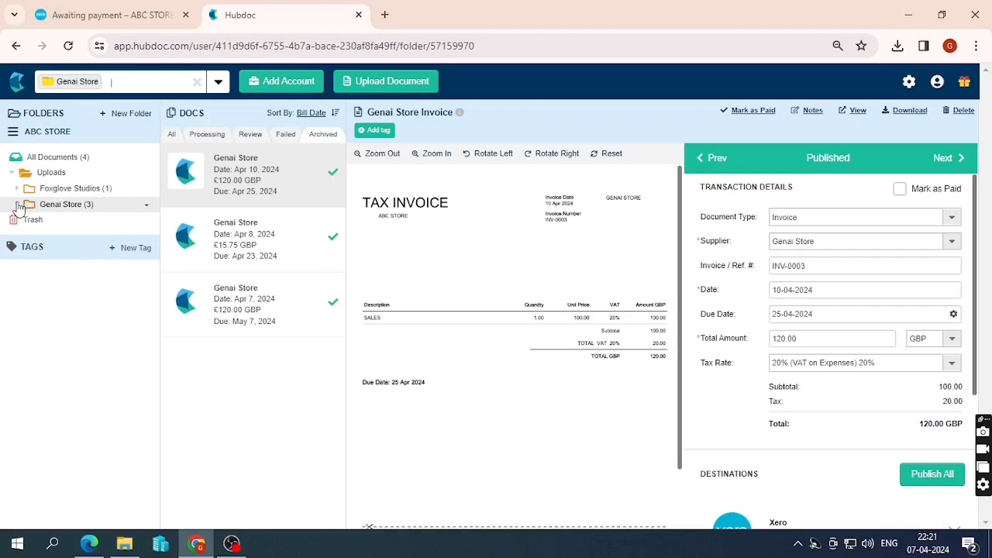
{"action": "left_click", "coordinate": [146, 208]}
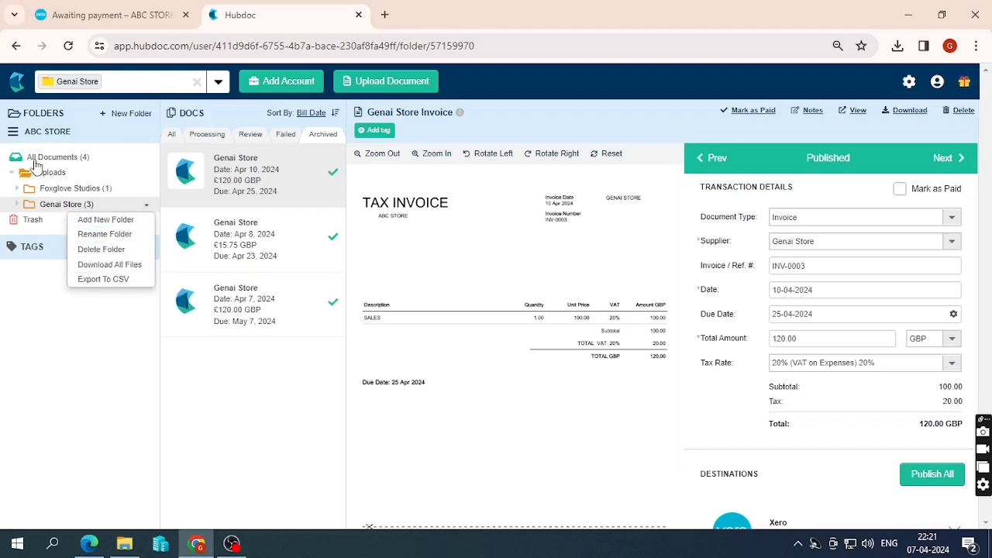
Export Genai Store documents from April 1 to April 17, 2024 to CSV and download the file.
{"action": "left_click", "coordinate": [94, 281]}
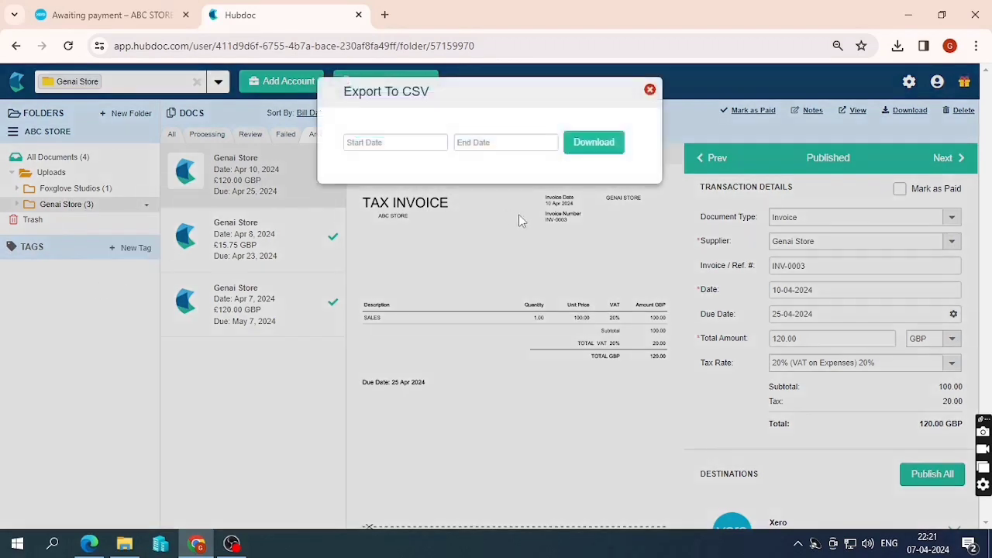
{"action": "left_click", "coordinate": [365, 146]}
{"action": "type", "text": "01/04/2"}
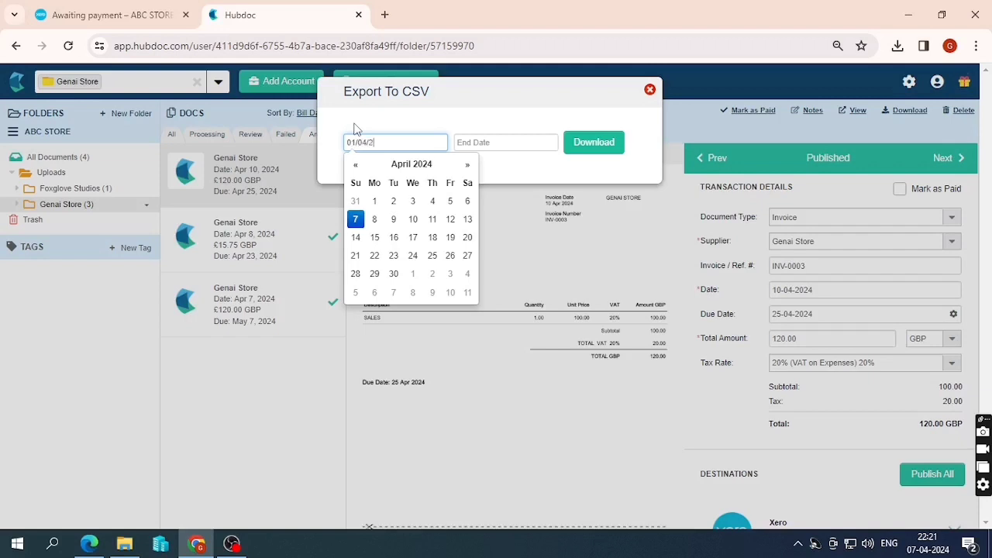
{"action": "type", "text": "024"}
{"action": "key", "text": "Tab"}
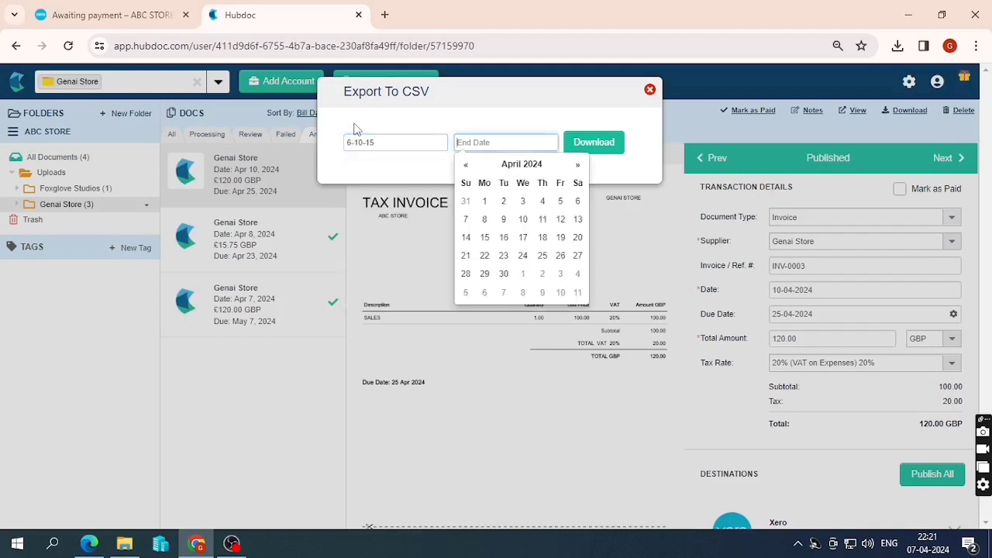
{"action": "key", "text": "shift+Tab"}
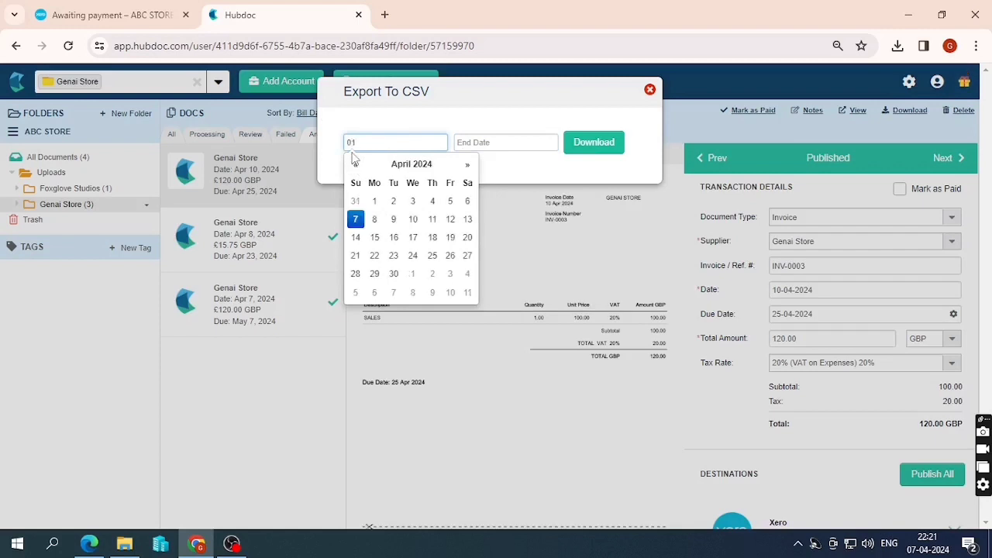
{"action": "left_click", "coordinate": [374, 202]}
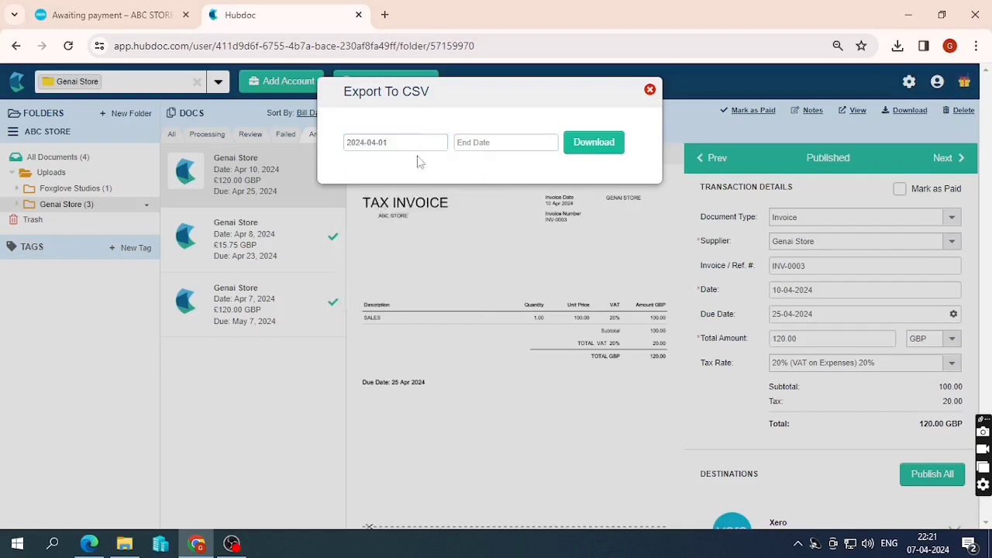
{"action": "left_click", "coordinate": [483, 141]}
{"action": "left_click", "coordinate": [522, 237]}
{"action": "left_click", "coordinate": [593, 145]}
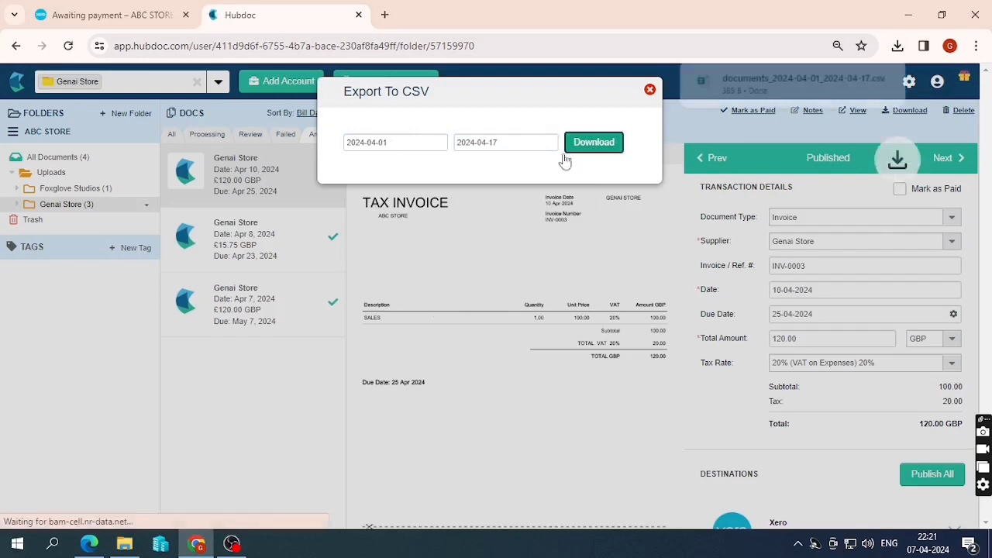
{"action": "left_click", "coordinate": [153, 202]}
{"action": "left_click", "coordinate": [147, 204]}
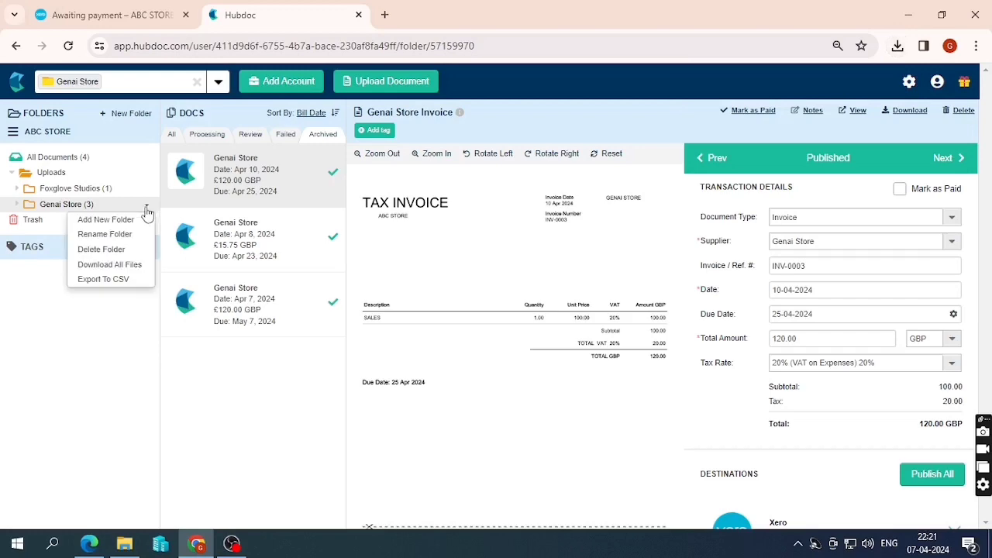
Download all Genai Store files as hubdocdocuments.zip, then open the downloaded CSV export.
{"action": "left_click", "coordinate": [130, 264]}
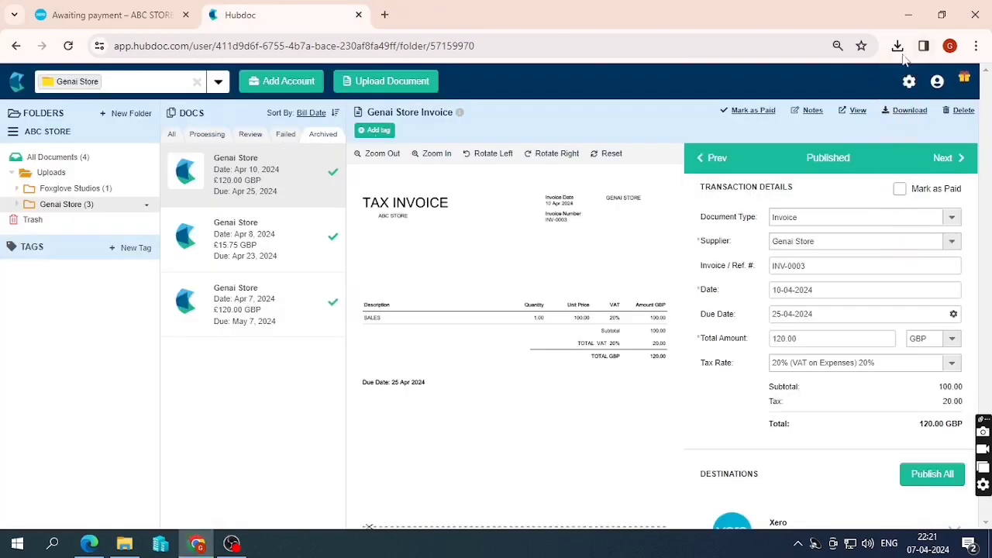
{"action": "left_click", "coordinate": [897, 47]}
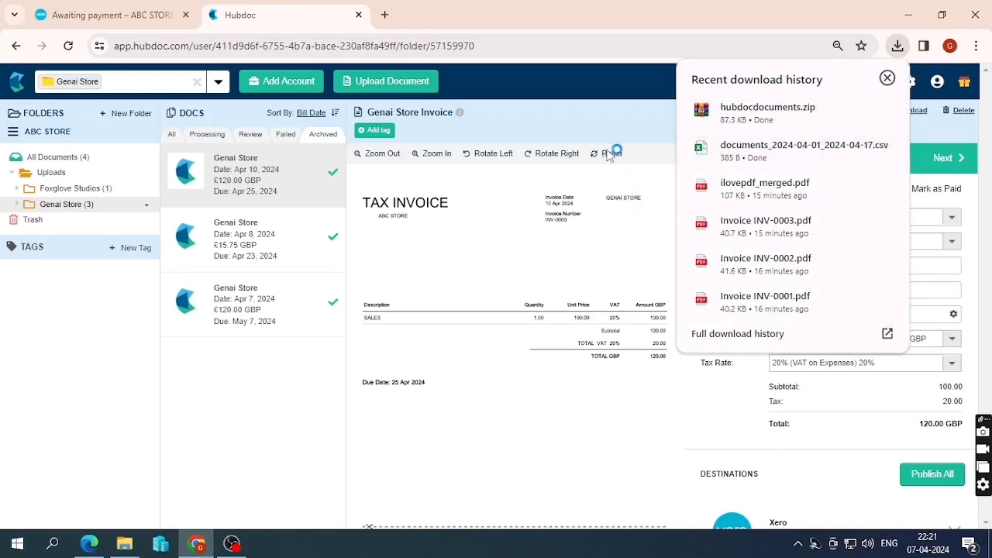
{"action": "left_click", "coordinate": [781, 154]}
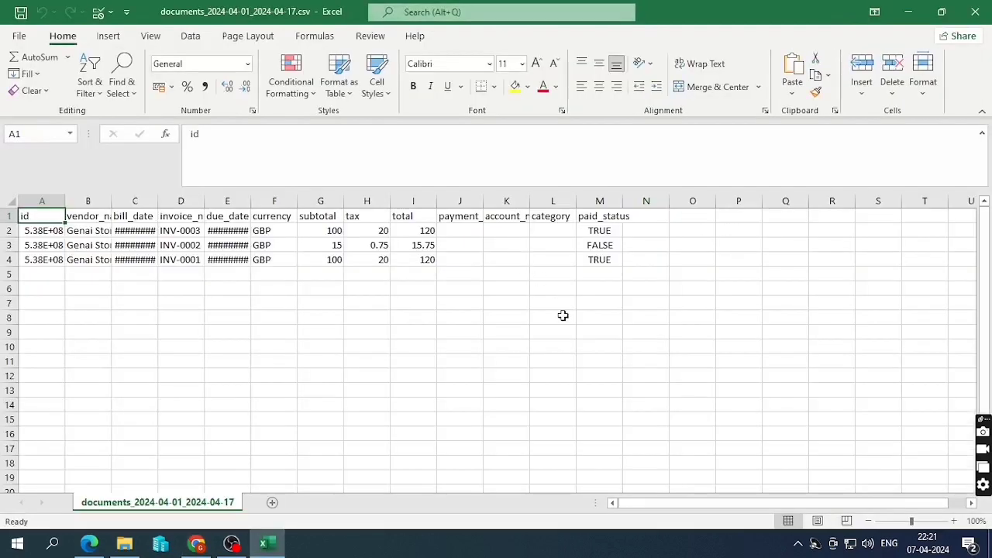
Autofit all columns of the CSV sheet to review invoices INV-0001 to INV-0003.
{"action": "left_click", "coordinate": [563, 315]}
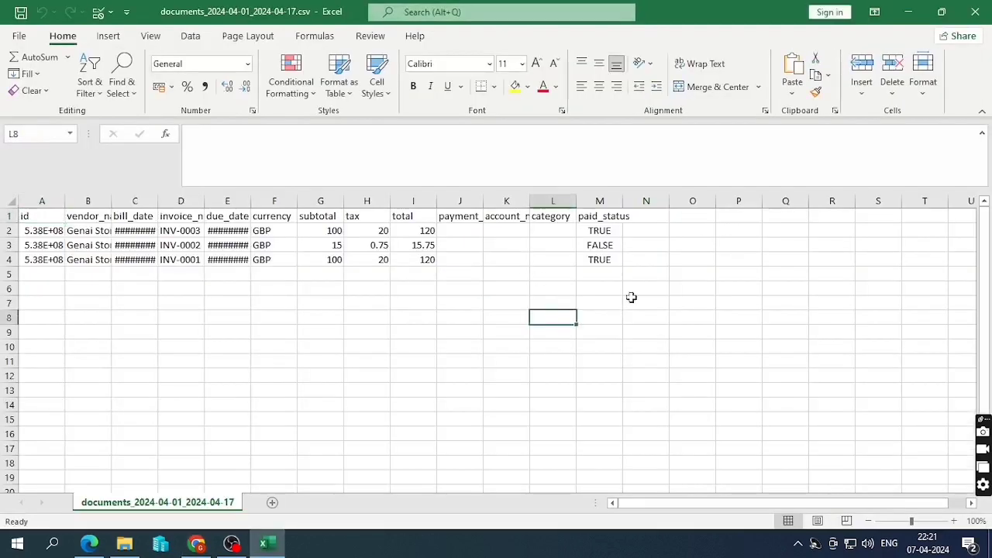
{"action": "key", "text": "ctrl+a"}
{"action": "key", "text": "alt+h"}
{"action": "key", "text": "o"}
{"action": "key", "text": "i"}
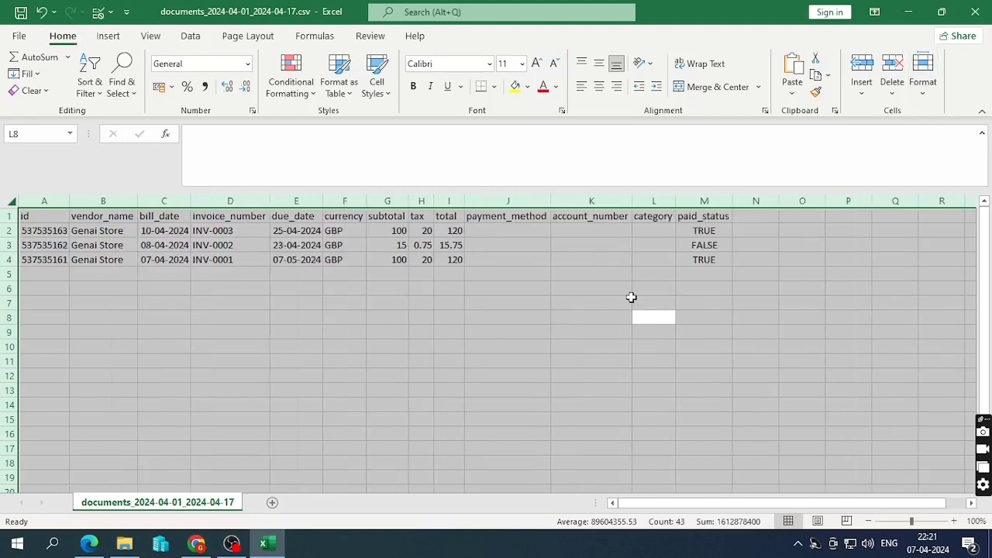
{"action": "left_click", "coordinate": [421, 331]}
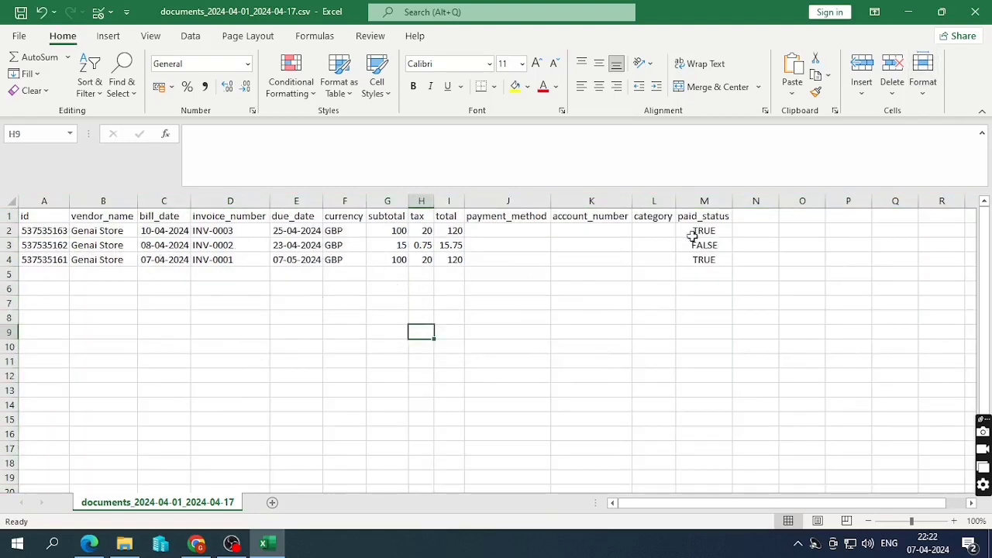
Close the CSV in Excel without saving the changes.
{"action": "key", "text": "alt+F4"}
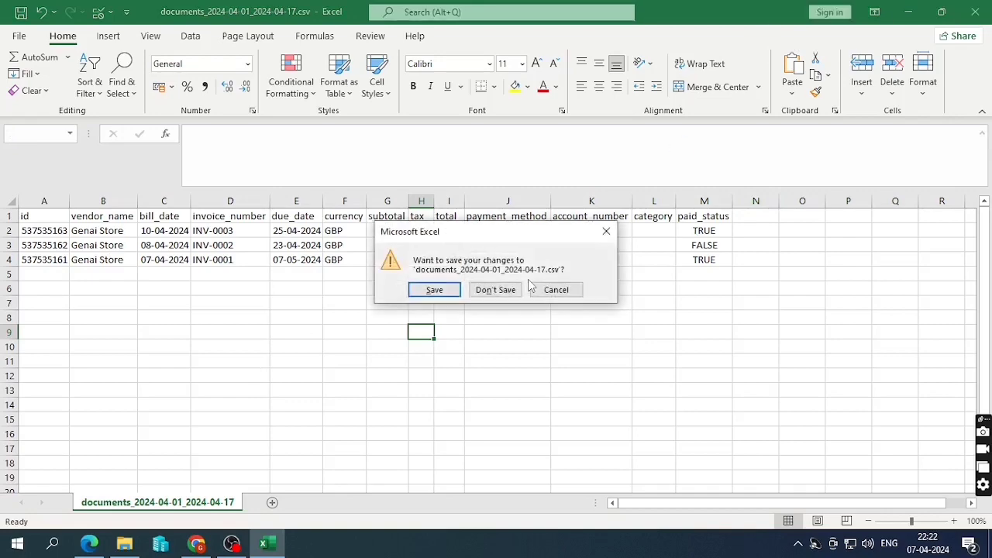
{"action": "left_click", "coordinate": [519, 290]}
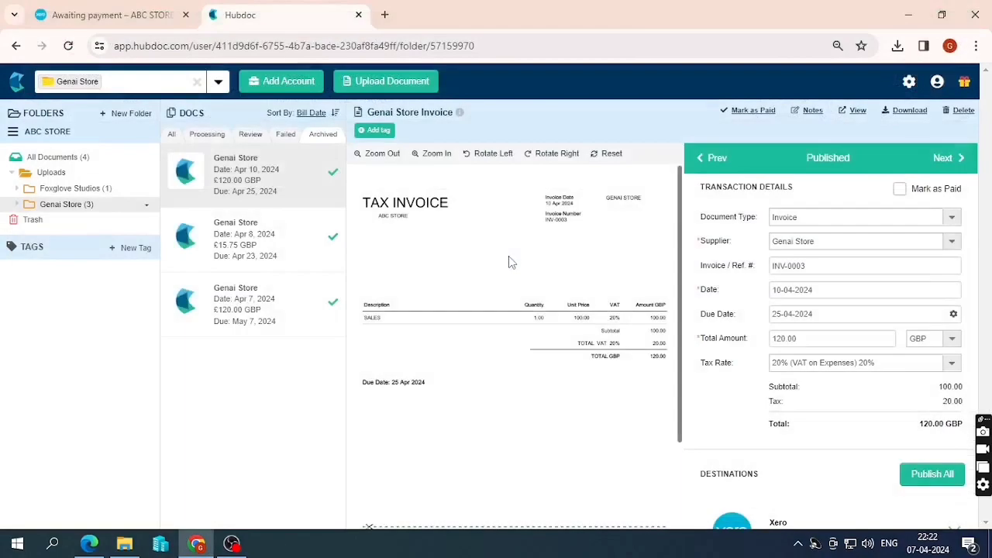
{"action": "left_click", "coordinate": [897, 46]}
Open hubdocdocuments.zip in WinRAR and view the 2024-04-07 Genai Store invoice PDF.
{"action": "left_click", "coordinate": [761, 106]}
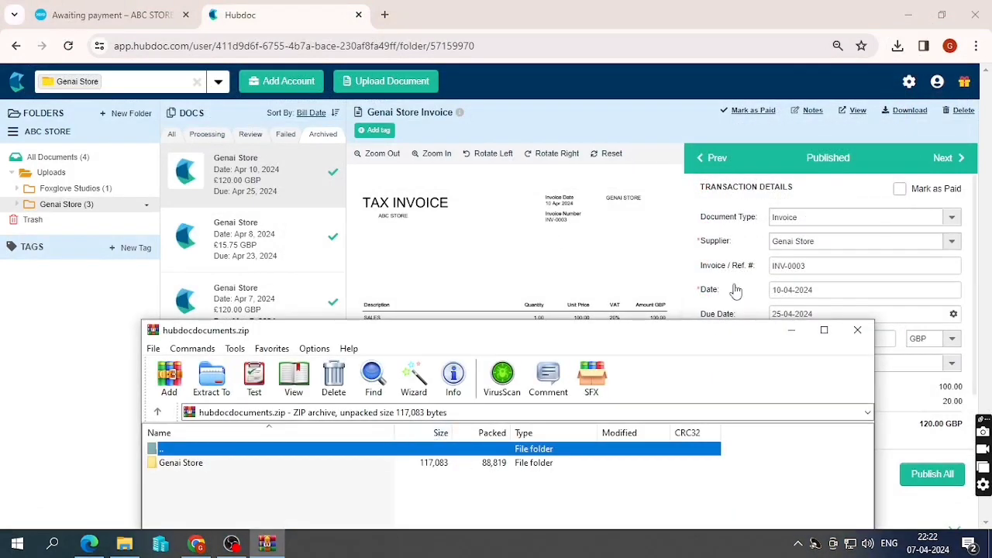
{"action": "left_click", "coordinate": [824, 330]}
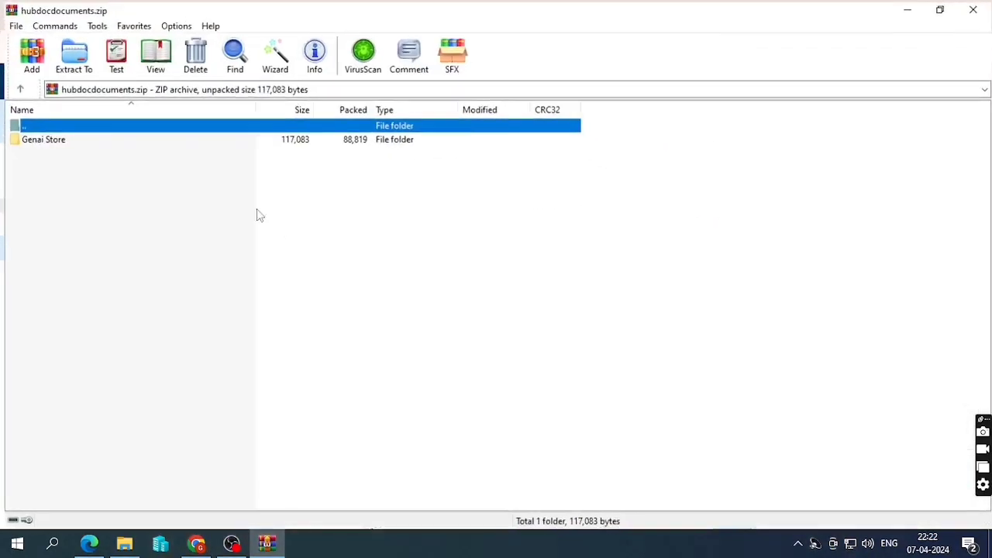
{"action": "double_click", "coordinate": [250, 142]}
{"action": "left_click", "coordinate": [205, 142]}
{"action": "left_click", "coordinate": [202, 152]}
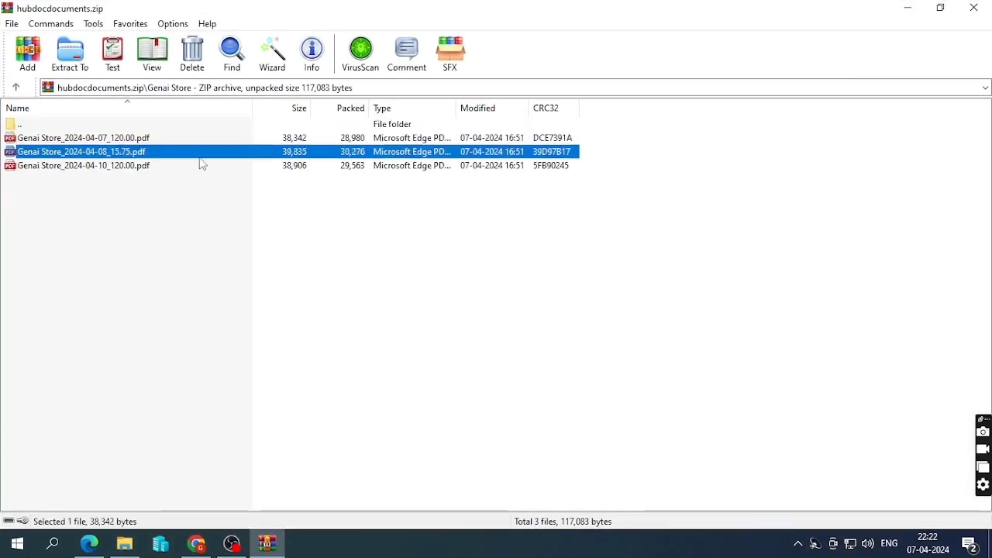
{"action": "double_click", "coordinate": [198, 142]}
{"action": "scroll", "coordinate": [438, 273], "scroll_direction": "down", "scroll_amount": 5}
{"action": "scroll", "coordinate": [438, 272], "scroll_direction": "down", "scroll_amount": 1}
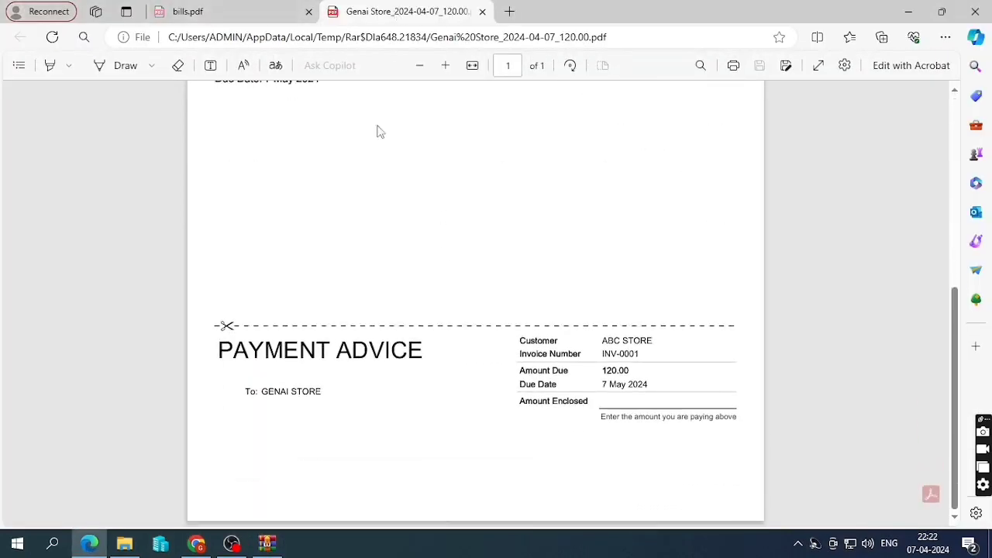
{"action": "left_click", "coordinate": [195, 545]}
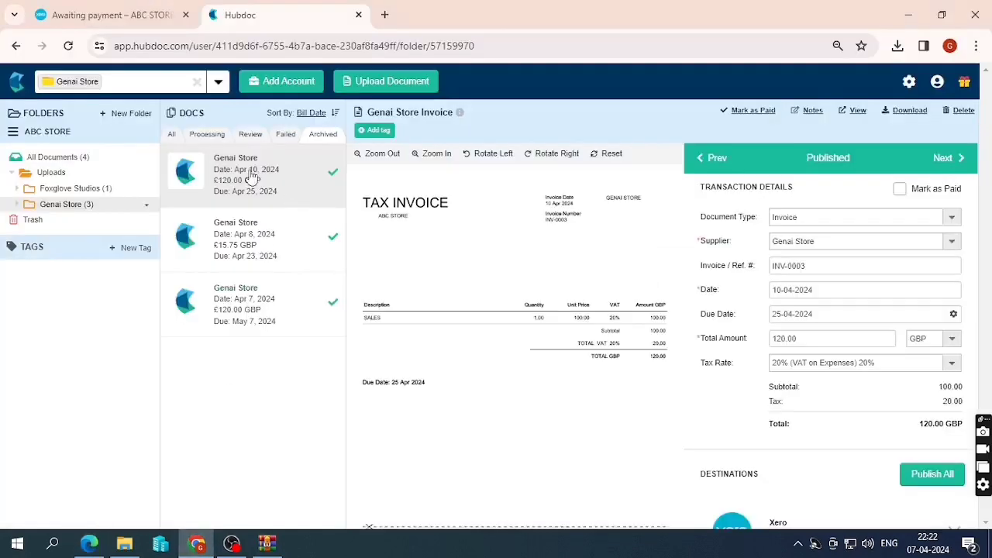
{"action": "left_click", "coordinate": [117, 14]}
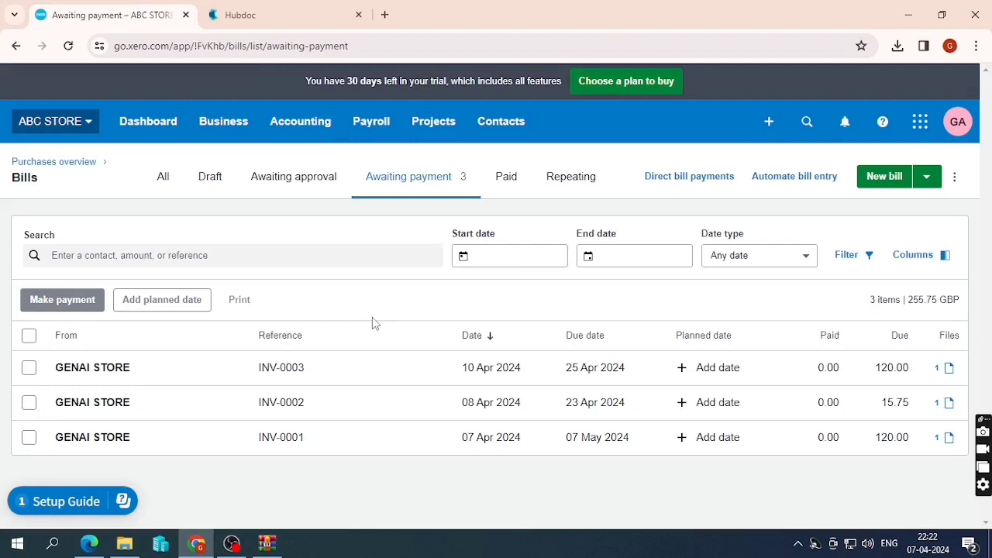
{"action": "left_click", "coordinate": [262, 13]}
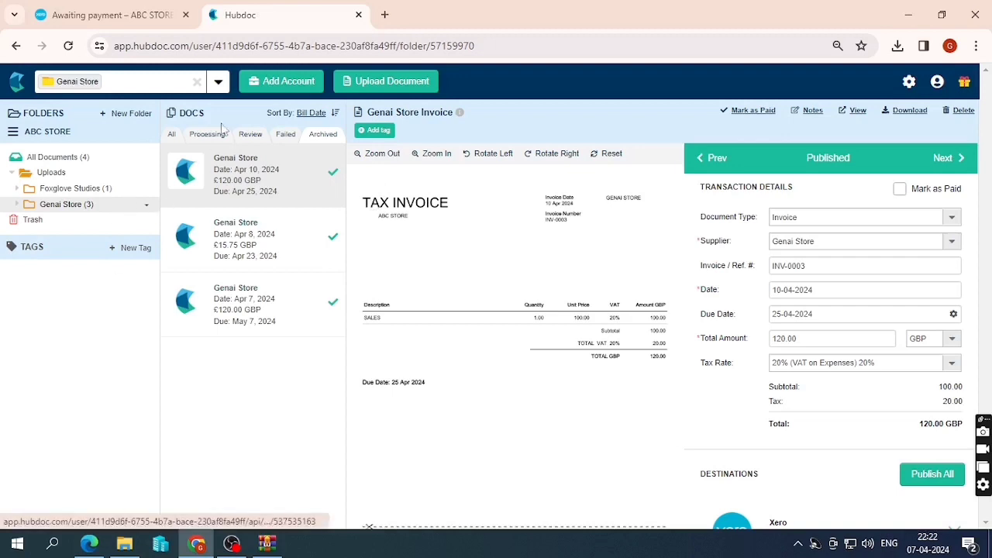